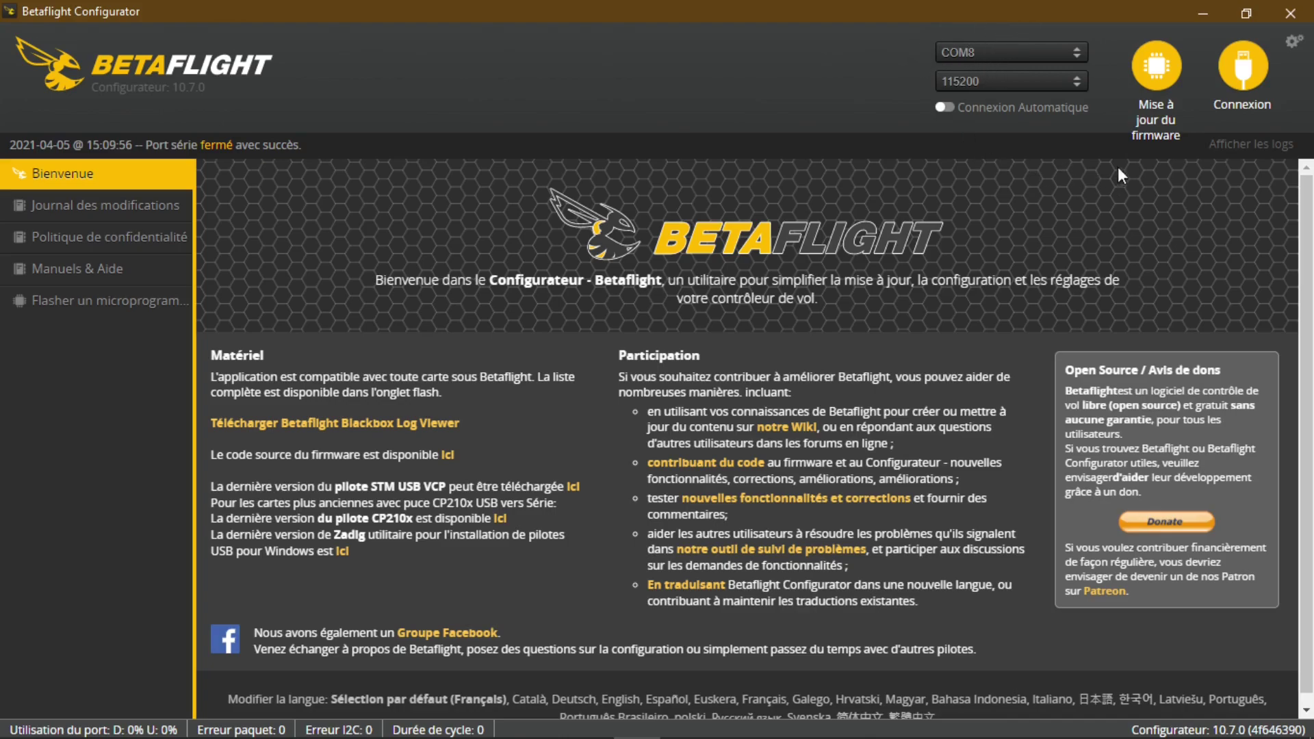
# - Connect to the flight controller on COM8 and run the version command in the CLI to identify the board target
pyautogui.click(1249, 71)
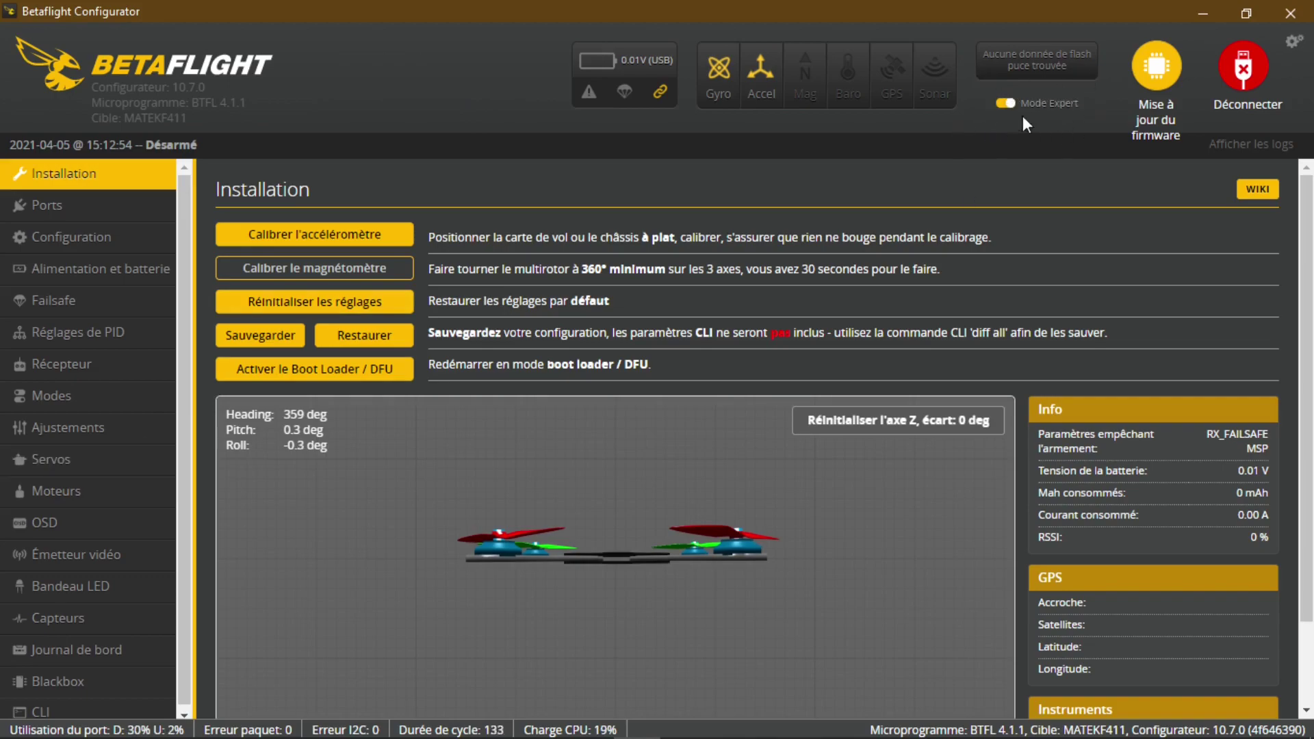
pyautogui.scroll(-1, 149, 420)
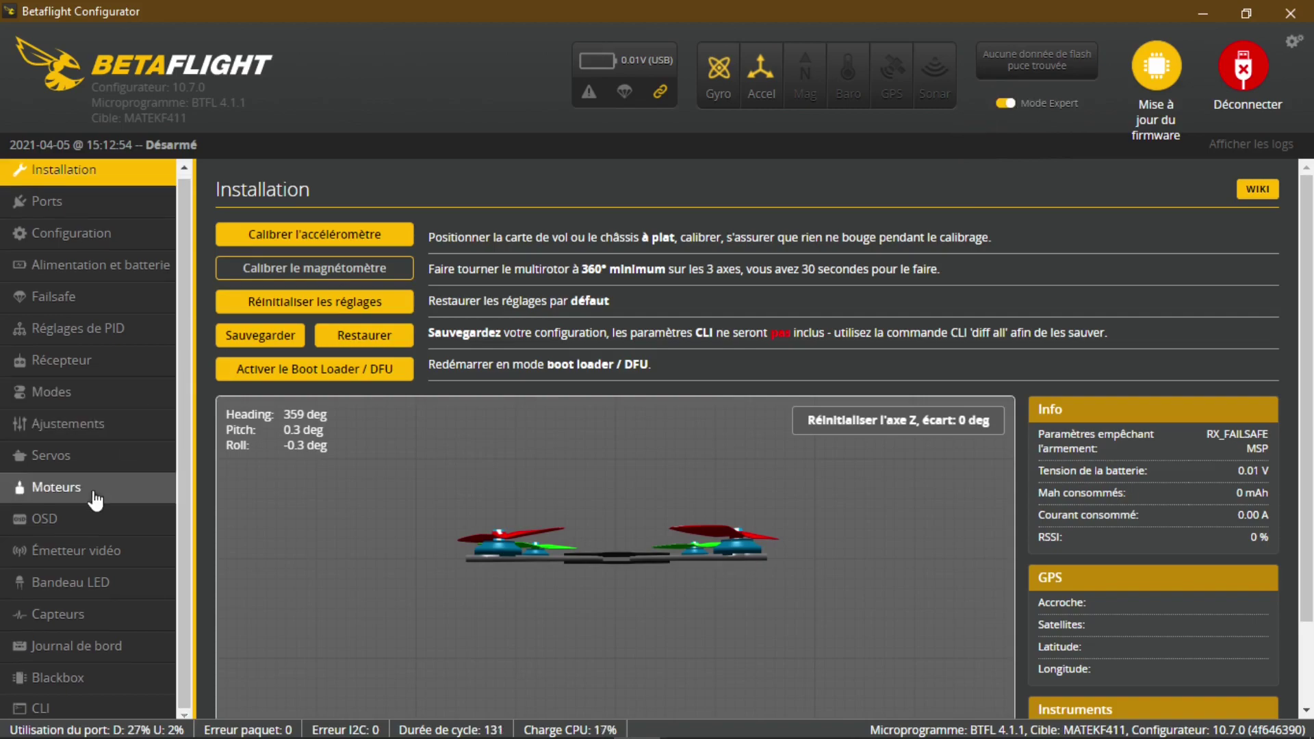
pyautogui.click(127, 712)
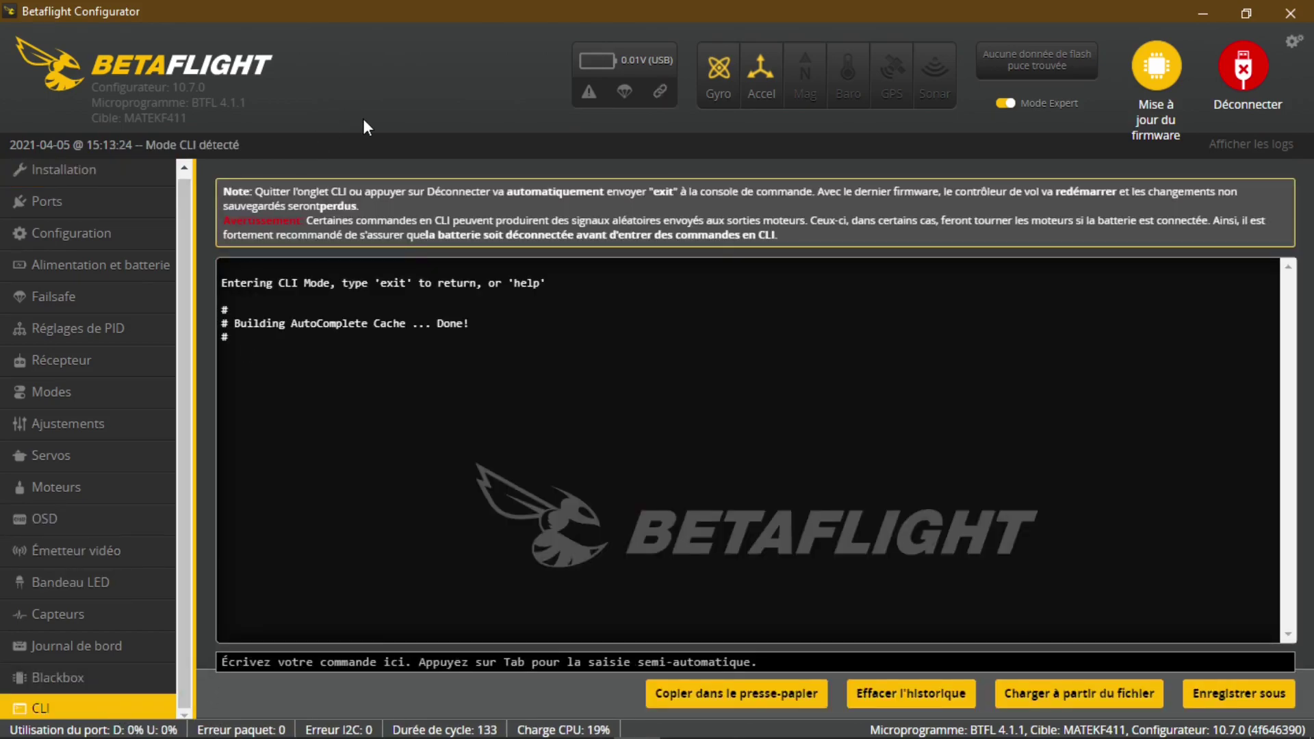
pyautogui.write('version')
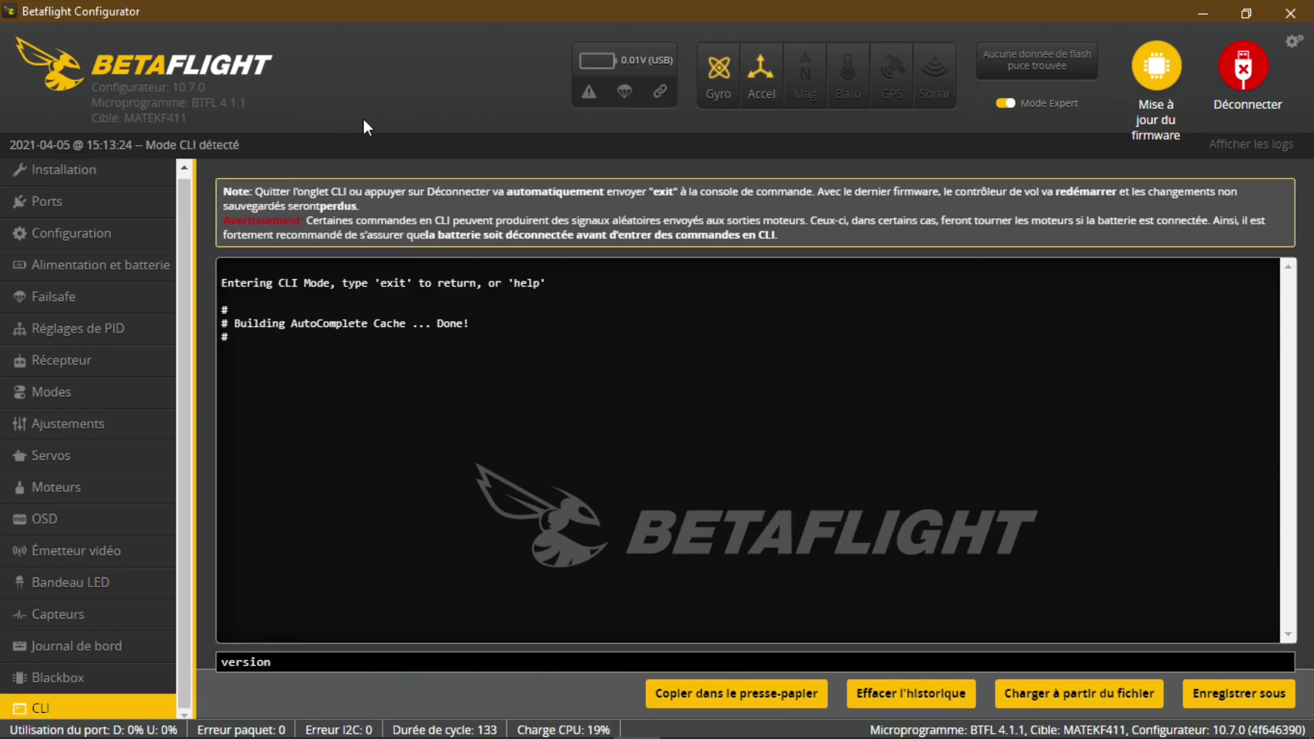
pyautogui.press('Return')
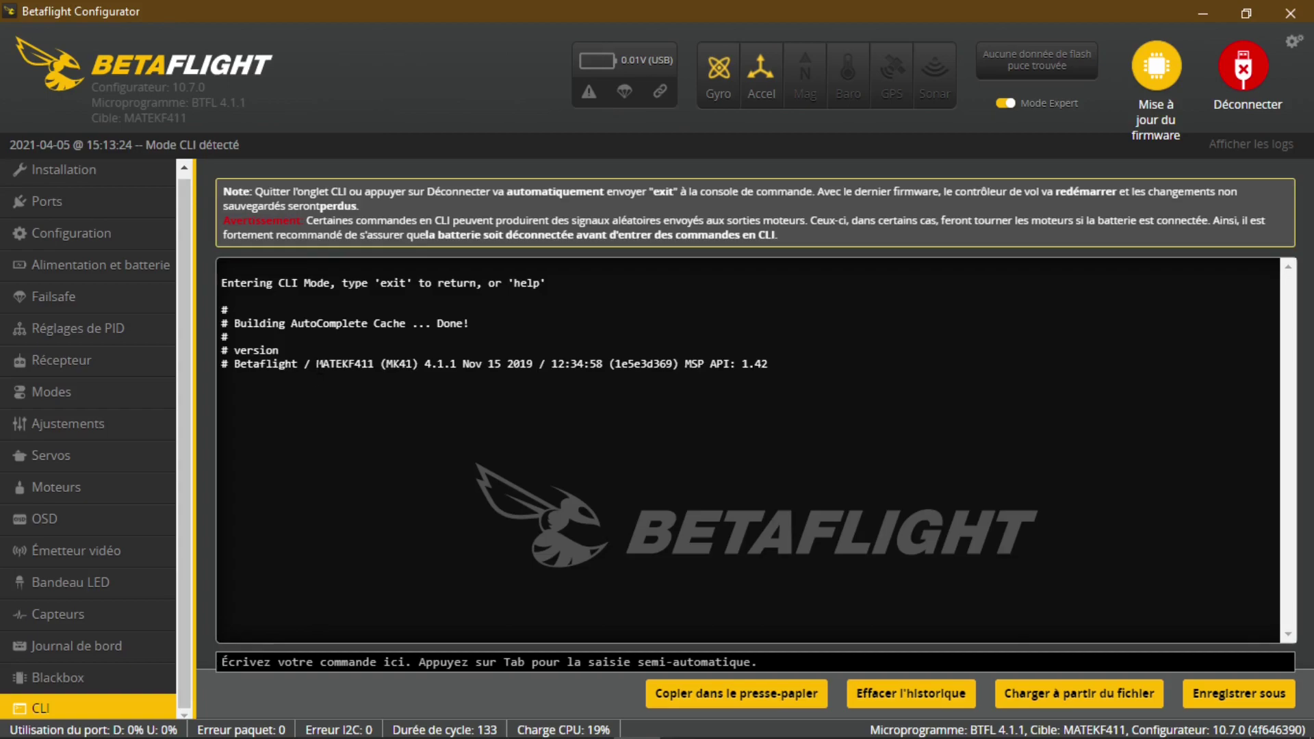
pyautogui.moveTo(316, 365); pyautogui.dragTo(374, 364)
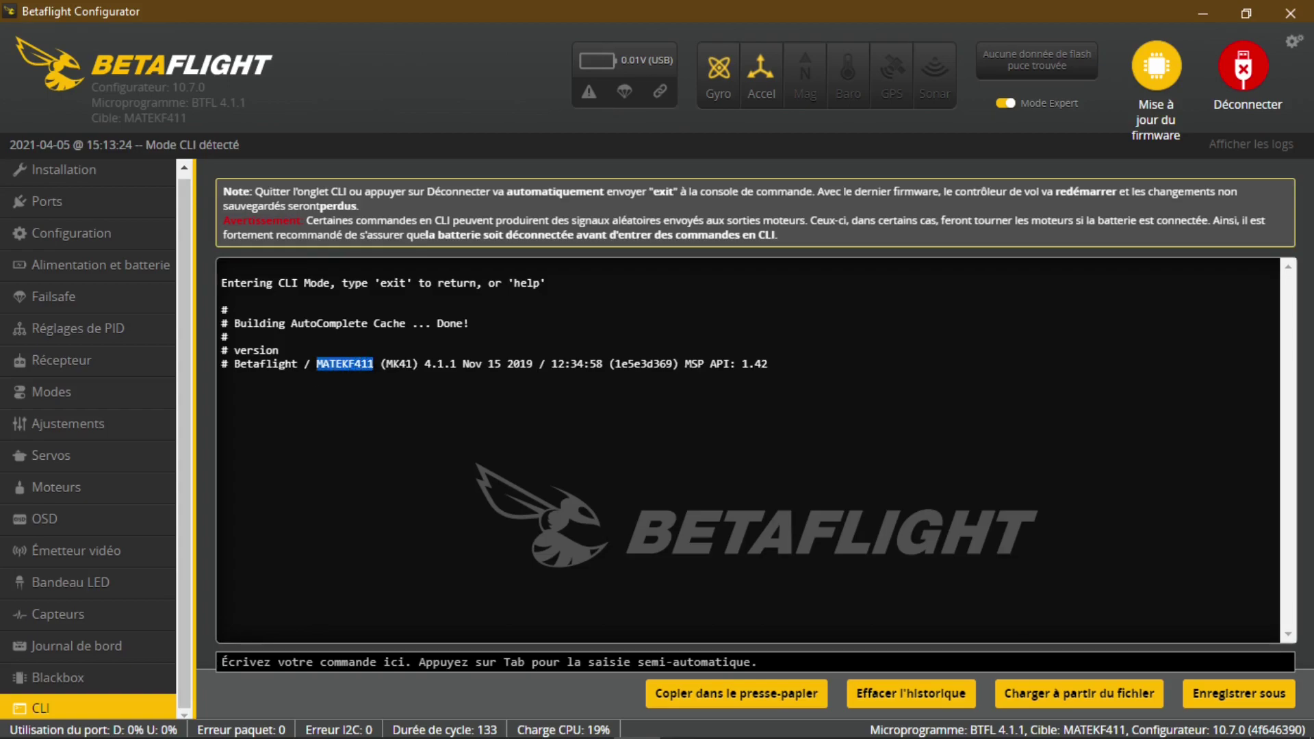
pyautogui.click(378, 381)
pyautogui.moveTo(317, 365); pyautogui.dragTo(373, 365)
# - Leave the CLI, reconnect to the flight controller and reboot it in boot loader / DFU mode
pyautogui.click(104, 173)
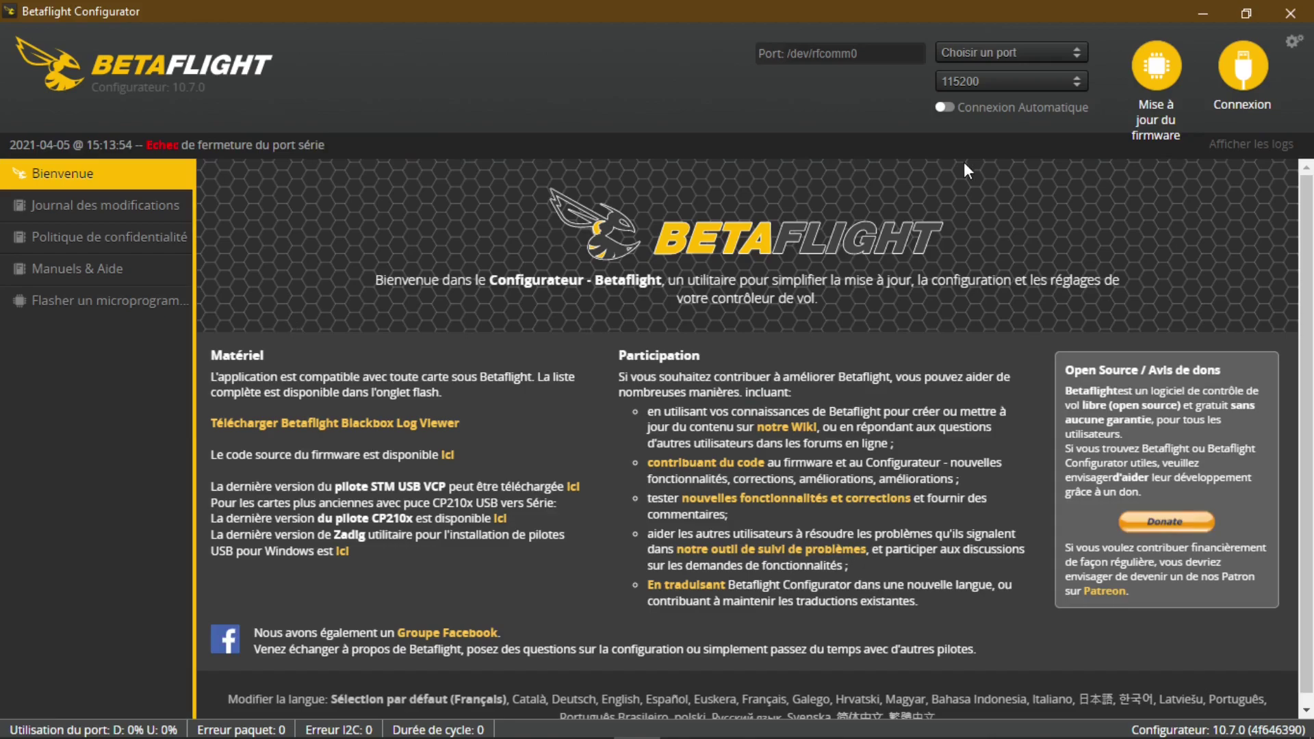
pyautogui.click(1242, 69)
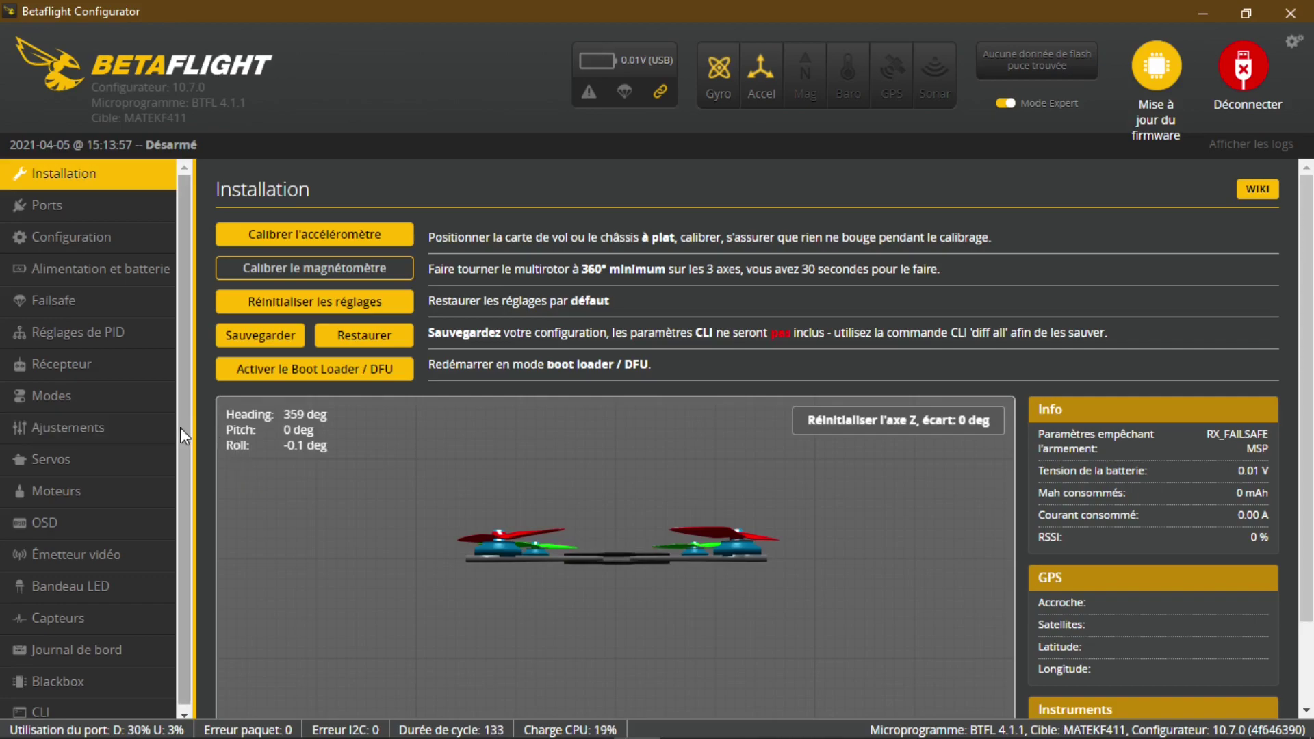
pyautogui.click(257, 373)
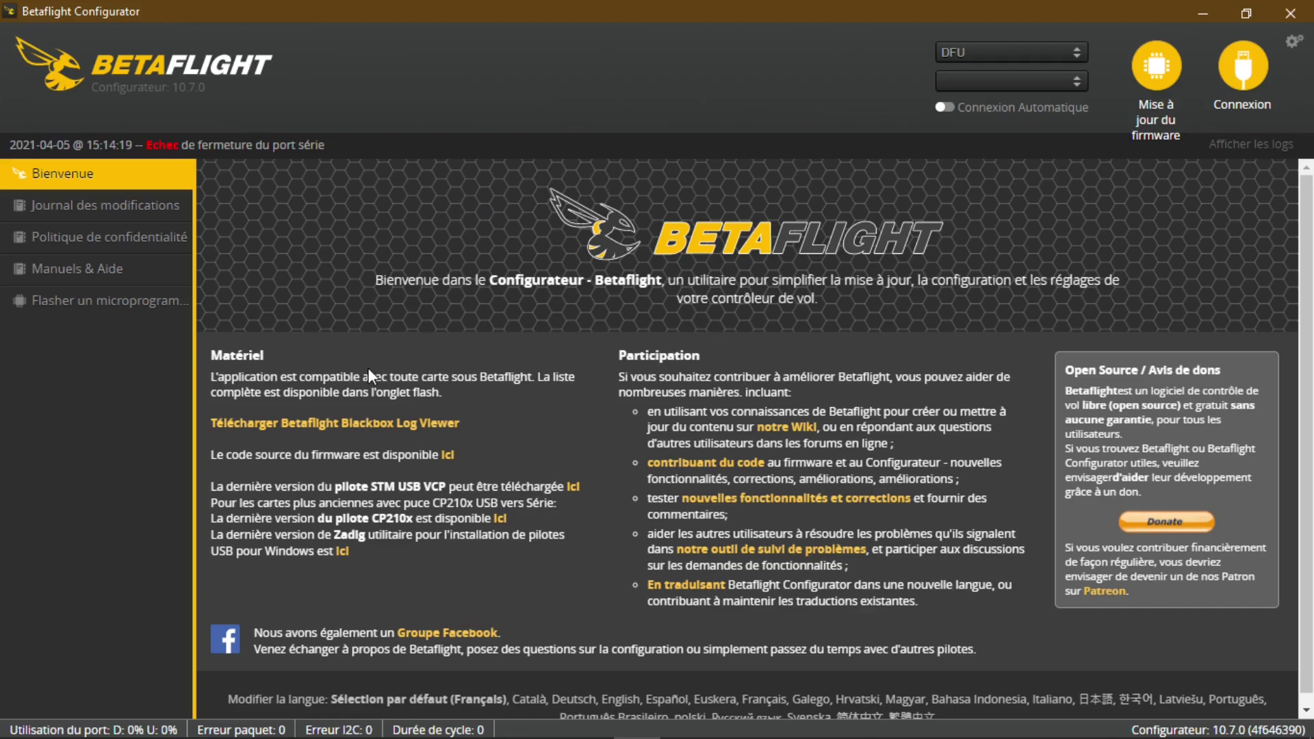
# - Choose MAMBAF411 as the board to flash, with firmware version 4.2.8 dated 15-02-2021
pyautogui.click(87, 306)
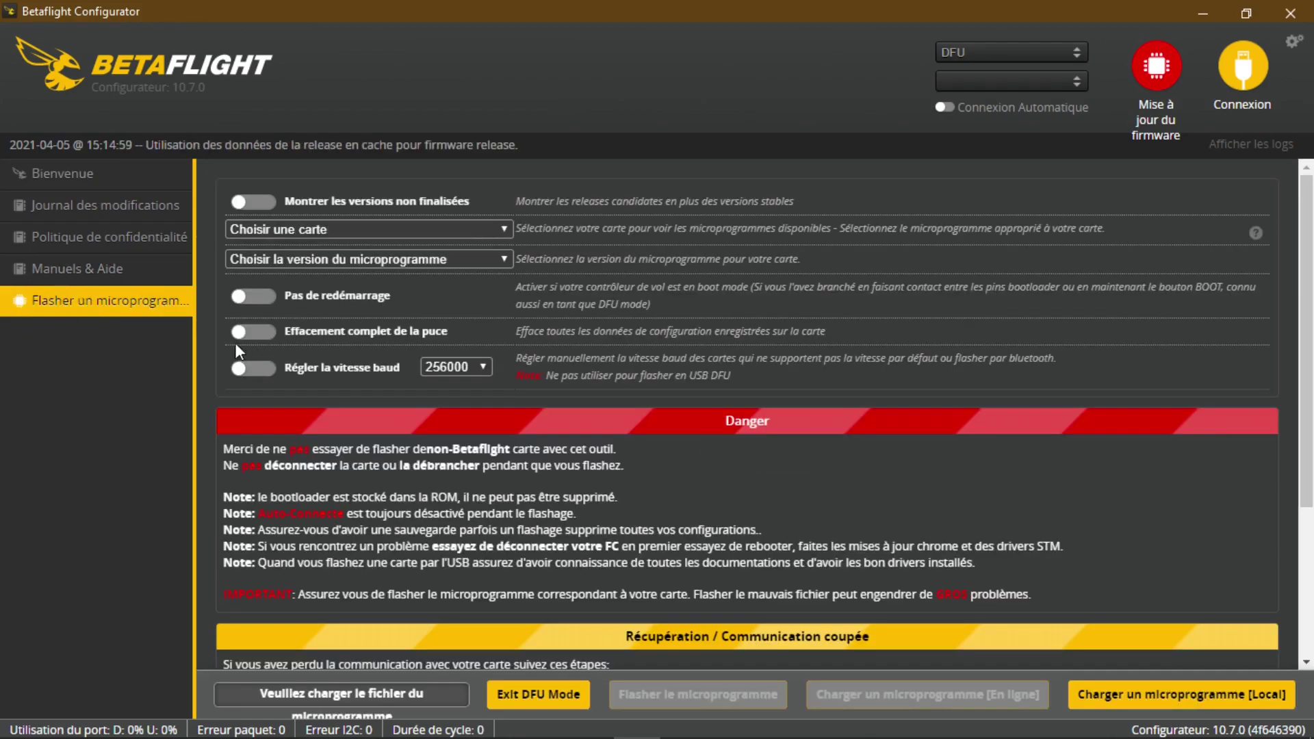
pyautogui.click(499, 235)
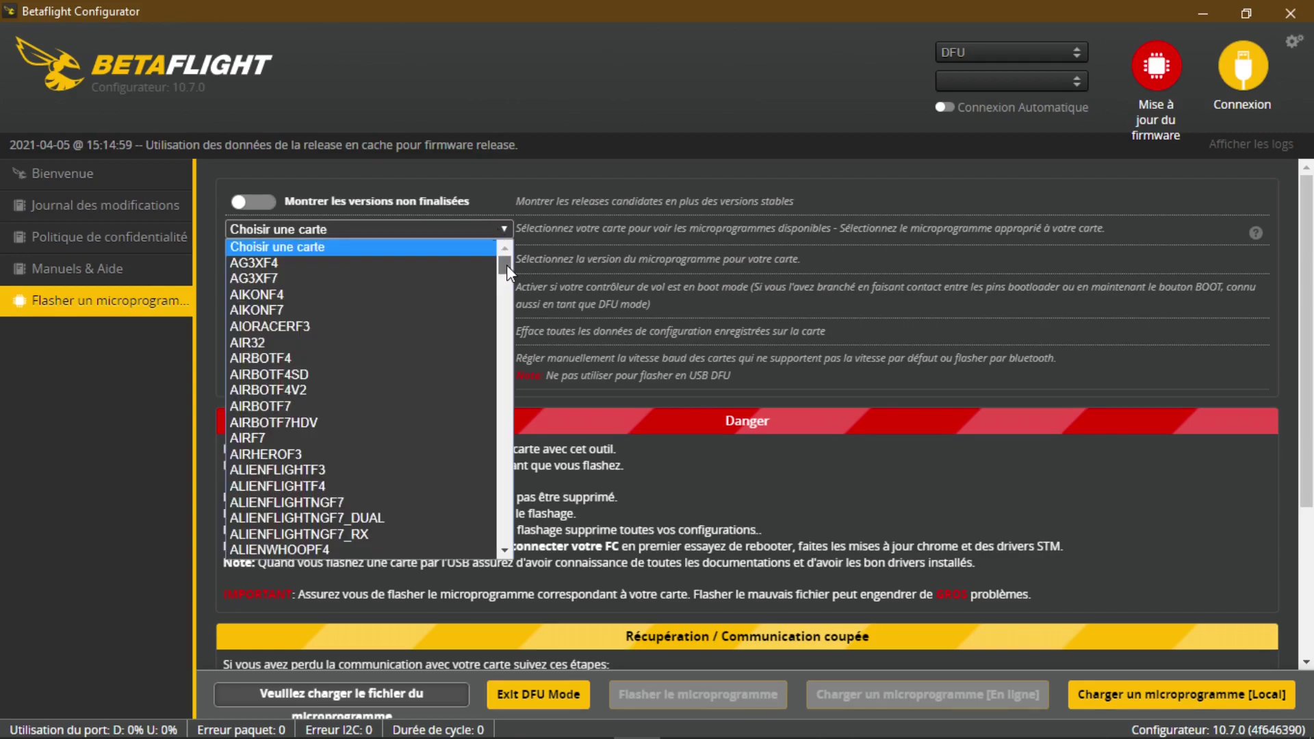
pyautogui.moveTo(506, 265); pyautogui.dragTo(537, 418)
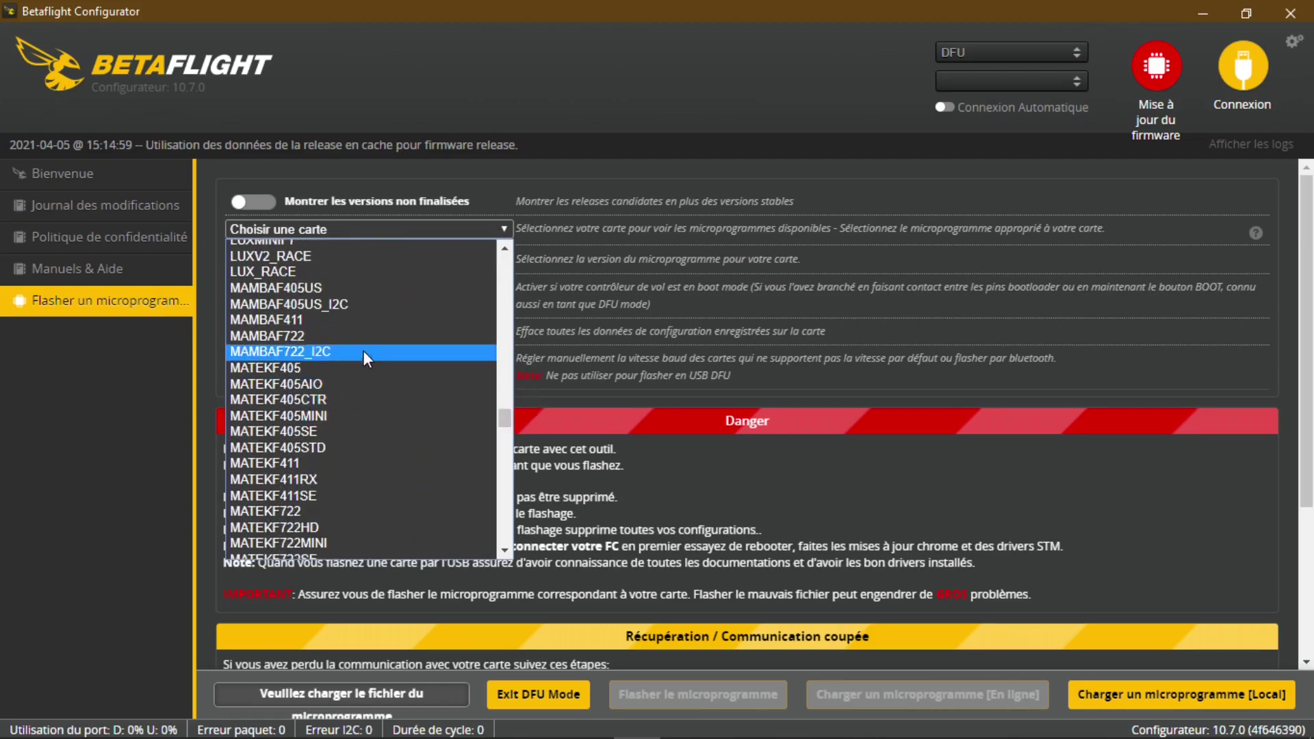
pyautogui.click(367, 320)
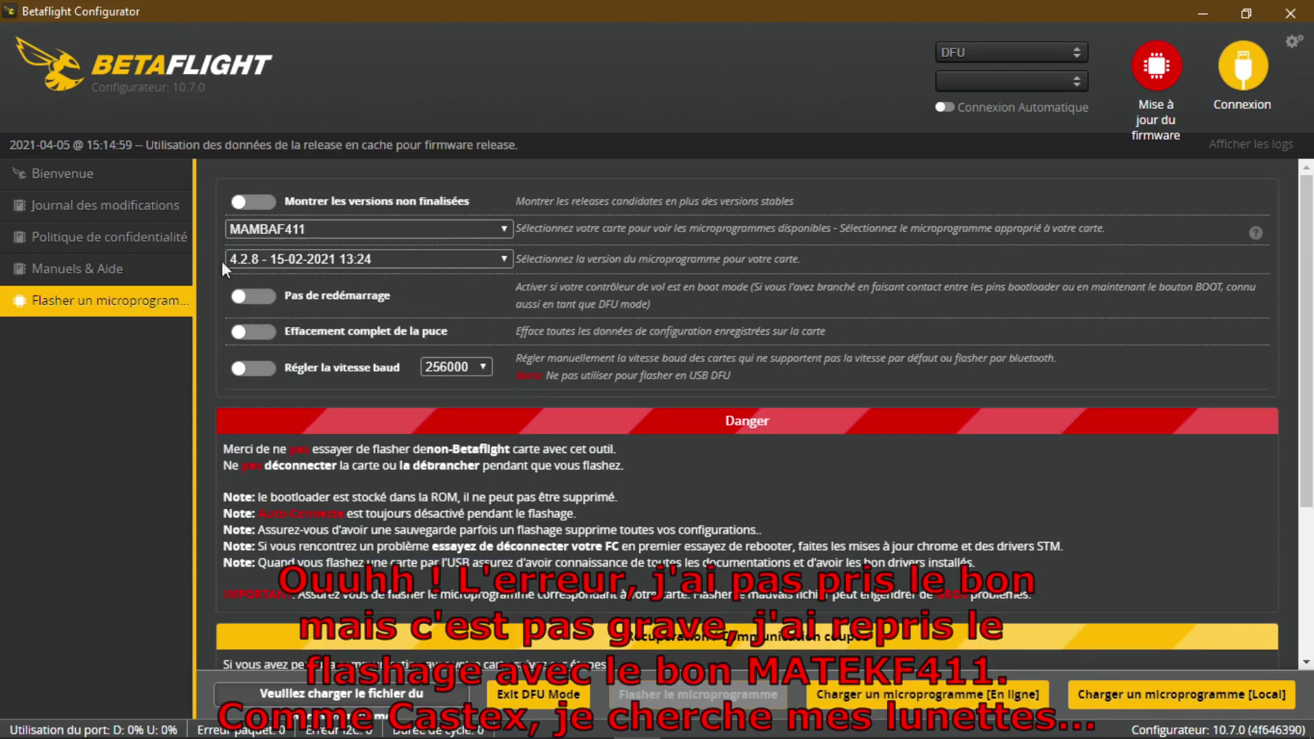
pyautogui.click(504, 259)
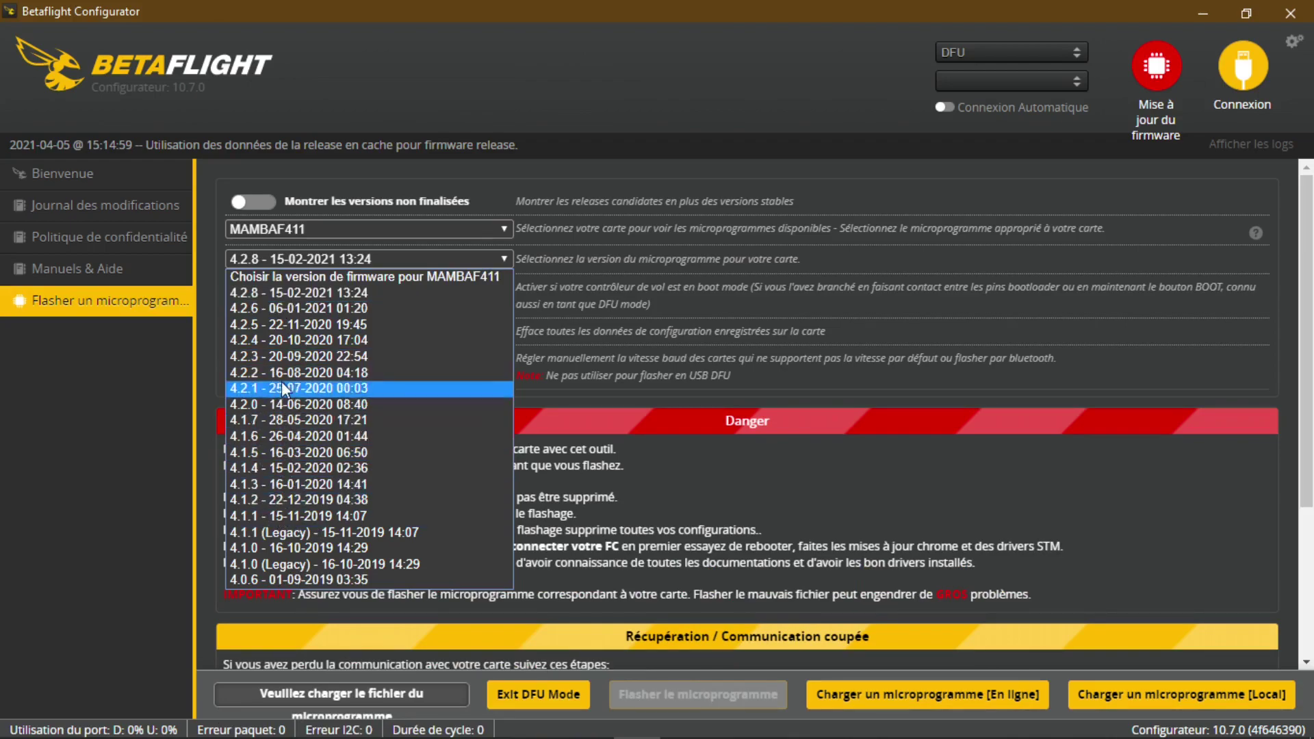
pyautogui.click(322, 292)
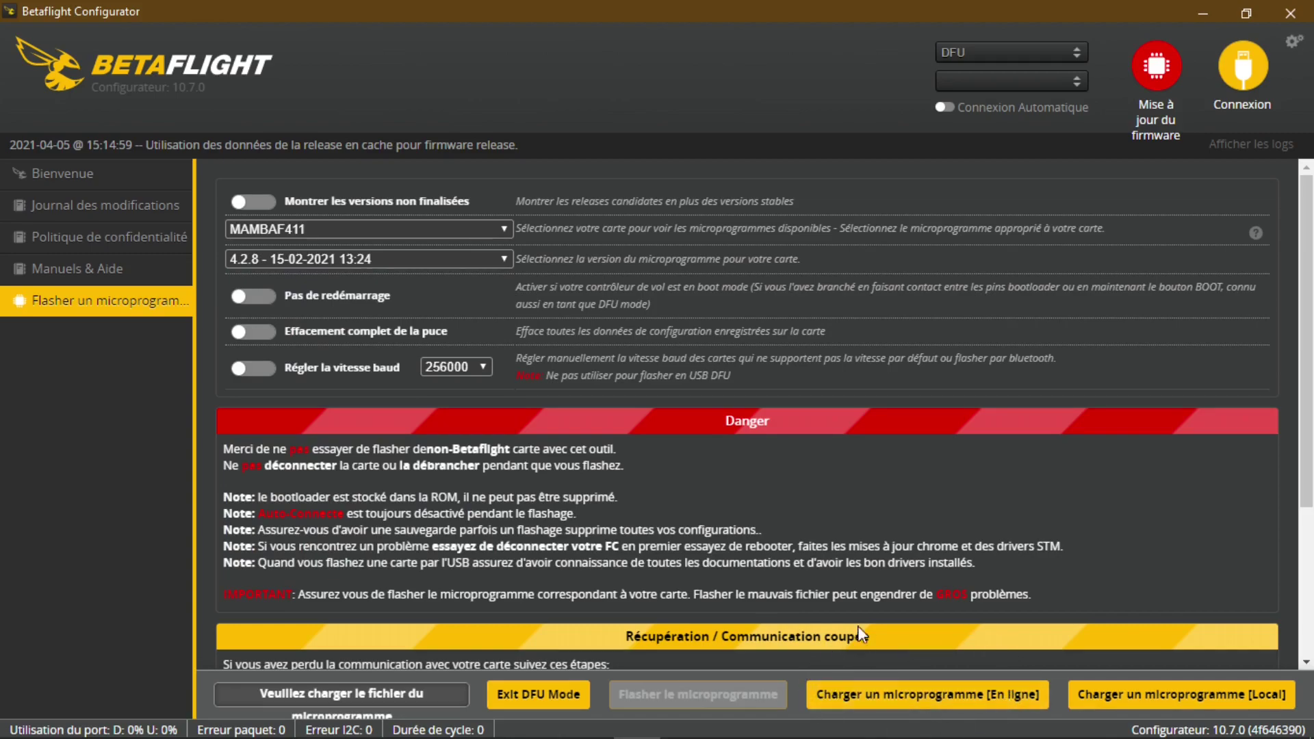
# - Load the 4.2.8 firmware online, review its release information and flash it to the board
pyautogui.click(813, 706)
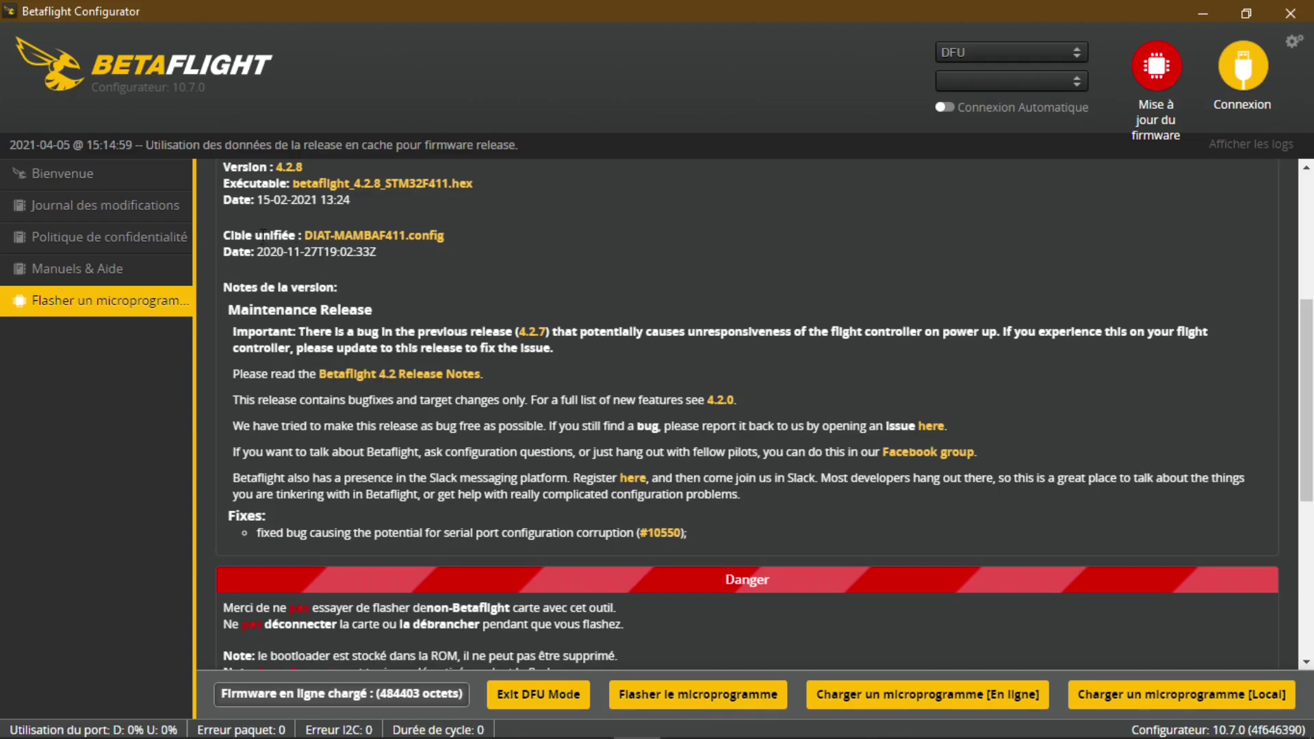
pyautogui.scroll(2, 583, 464)
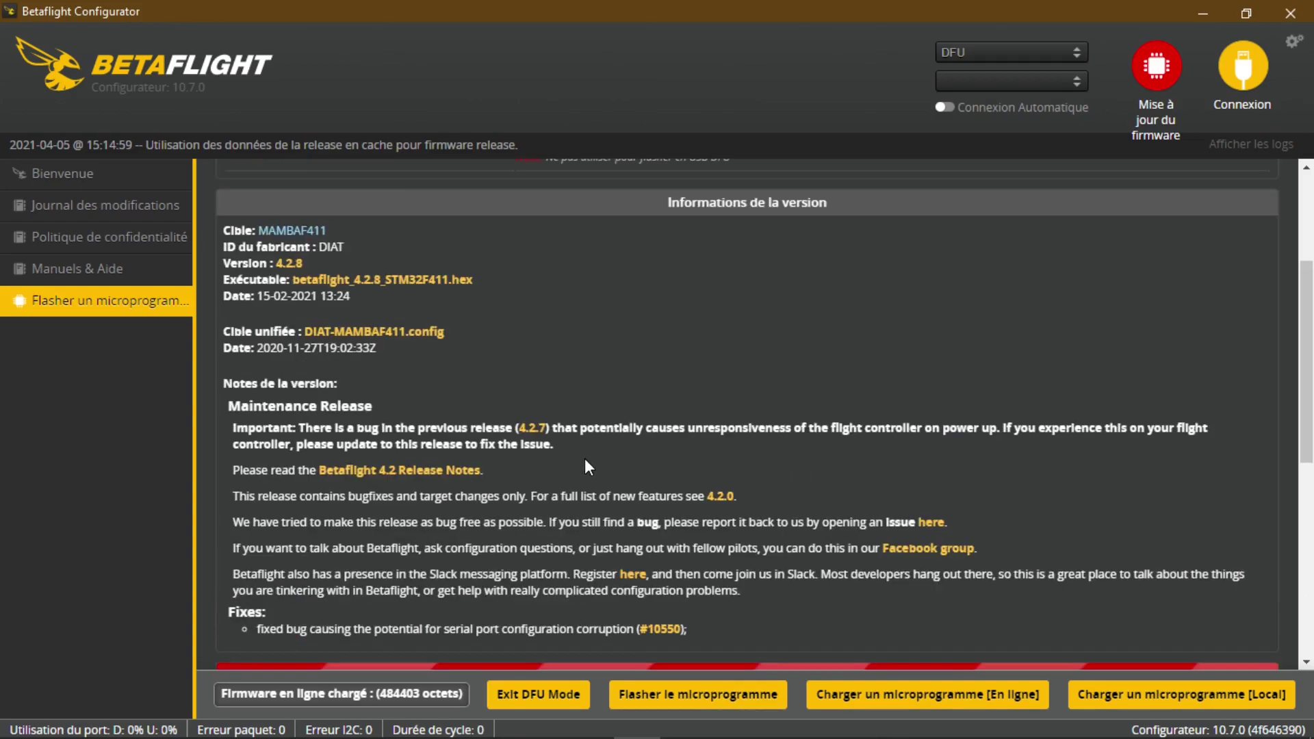
pyautogui.scroll(-2, 587, 464)
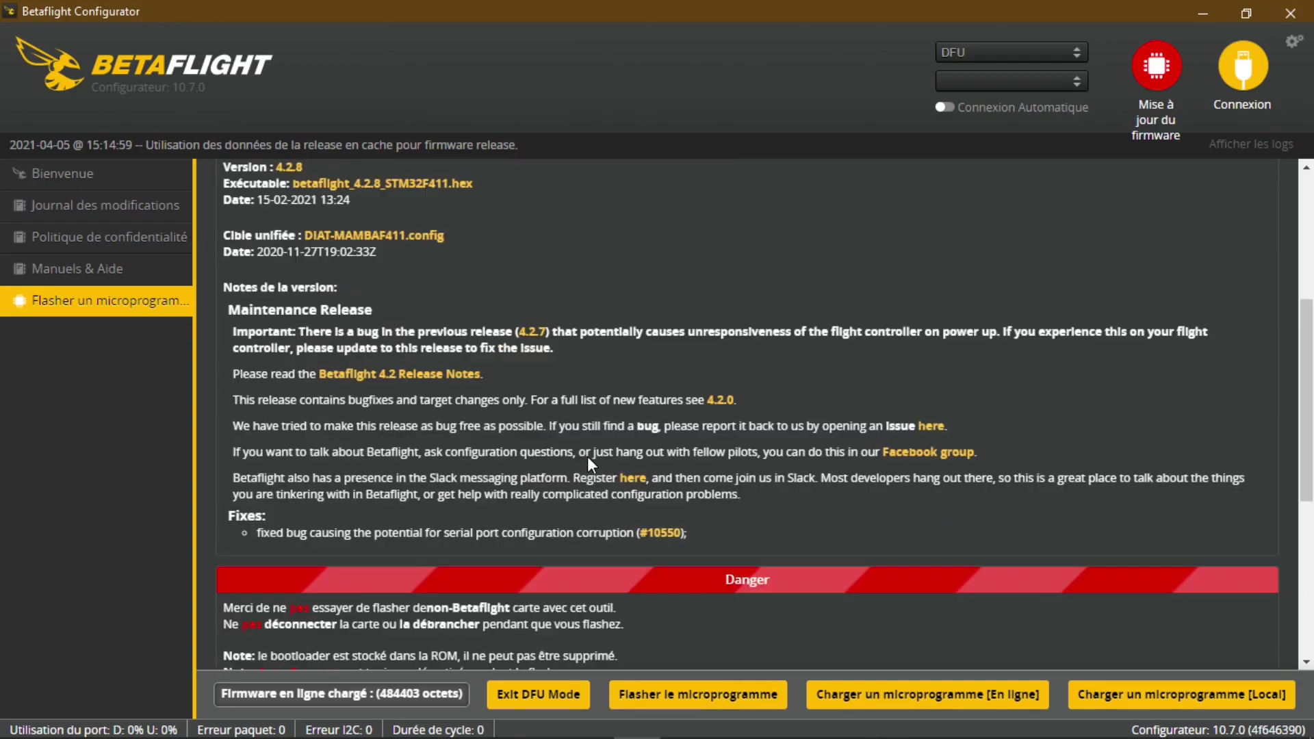
pyautogui.click(712, 695)
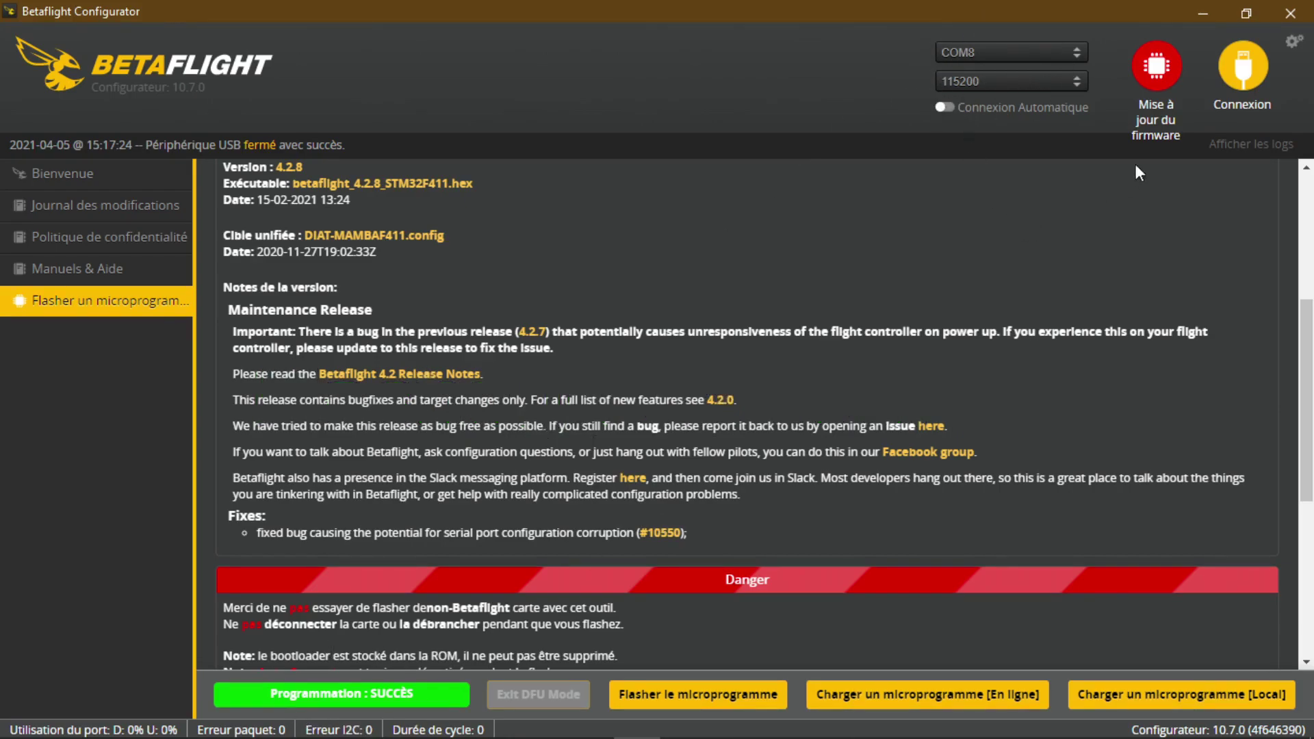
# - Reconnect to the flashed board, dismiss the accelerometer warning and check the firmware with the CLI version command
pyautogui.click(1242, 67)
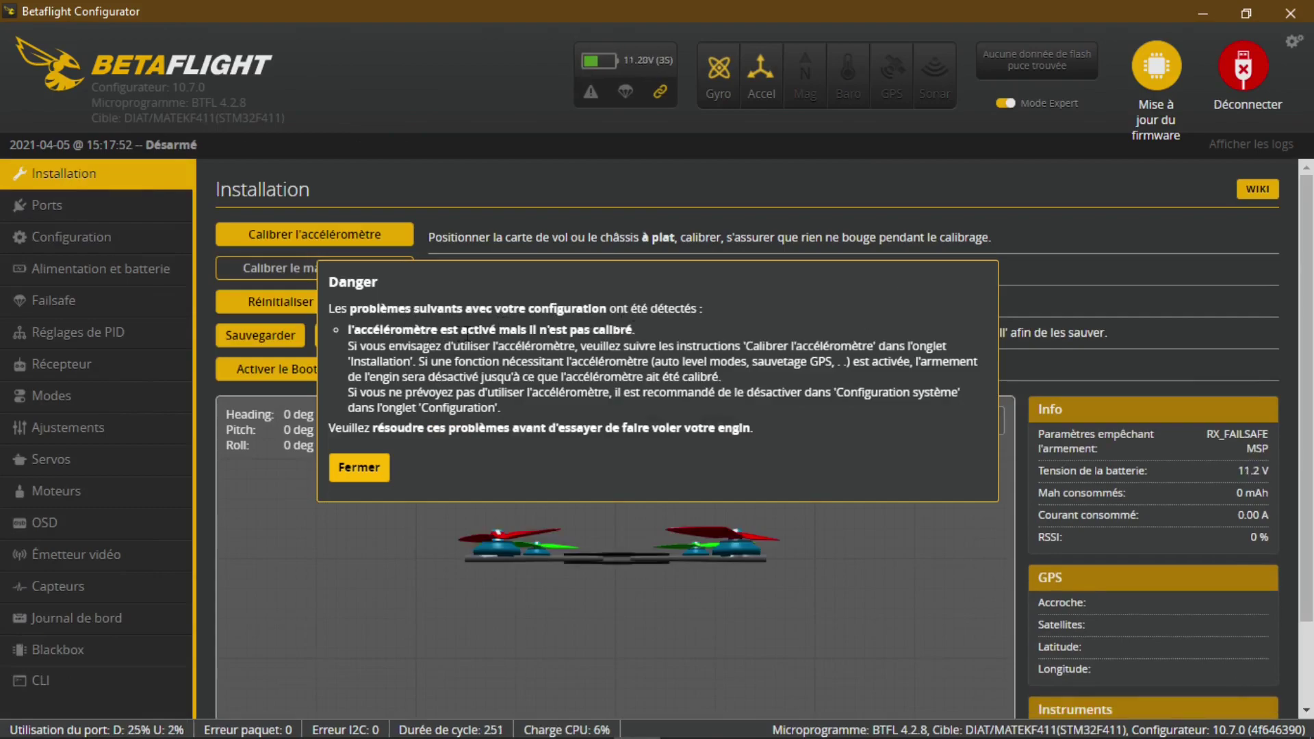
pyautogui.click(356, 468)
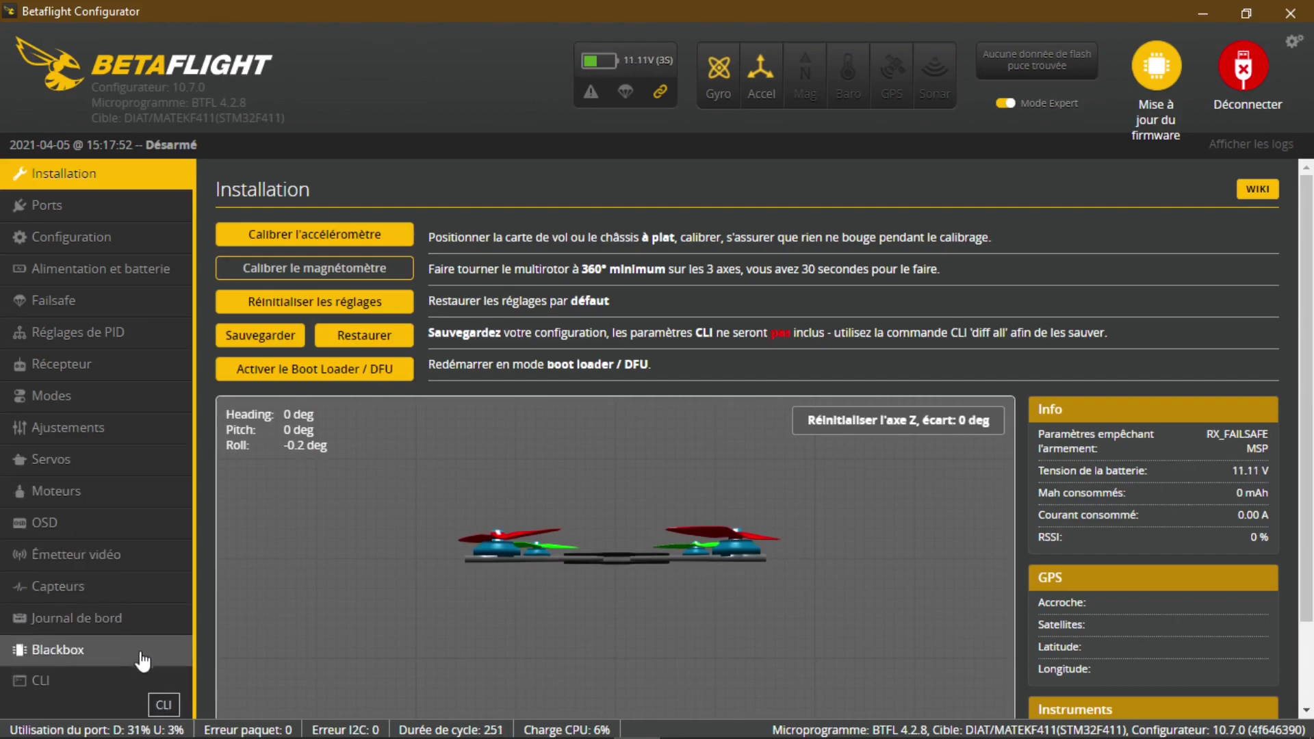
pyautogui.click(127, 684)
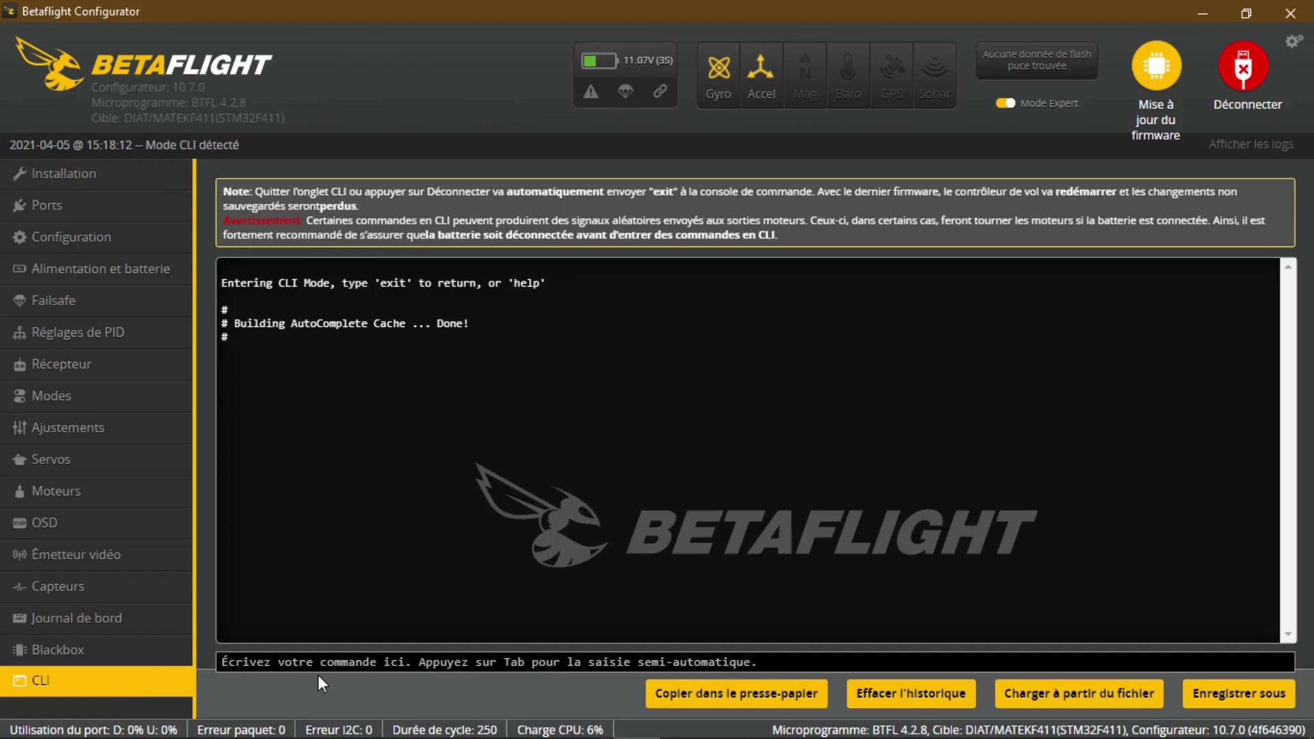
pyautogui.write('version')
pyautogui.press('Return')
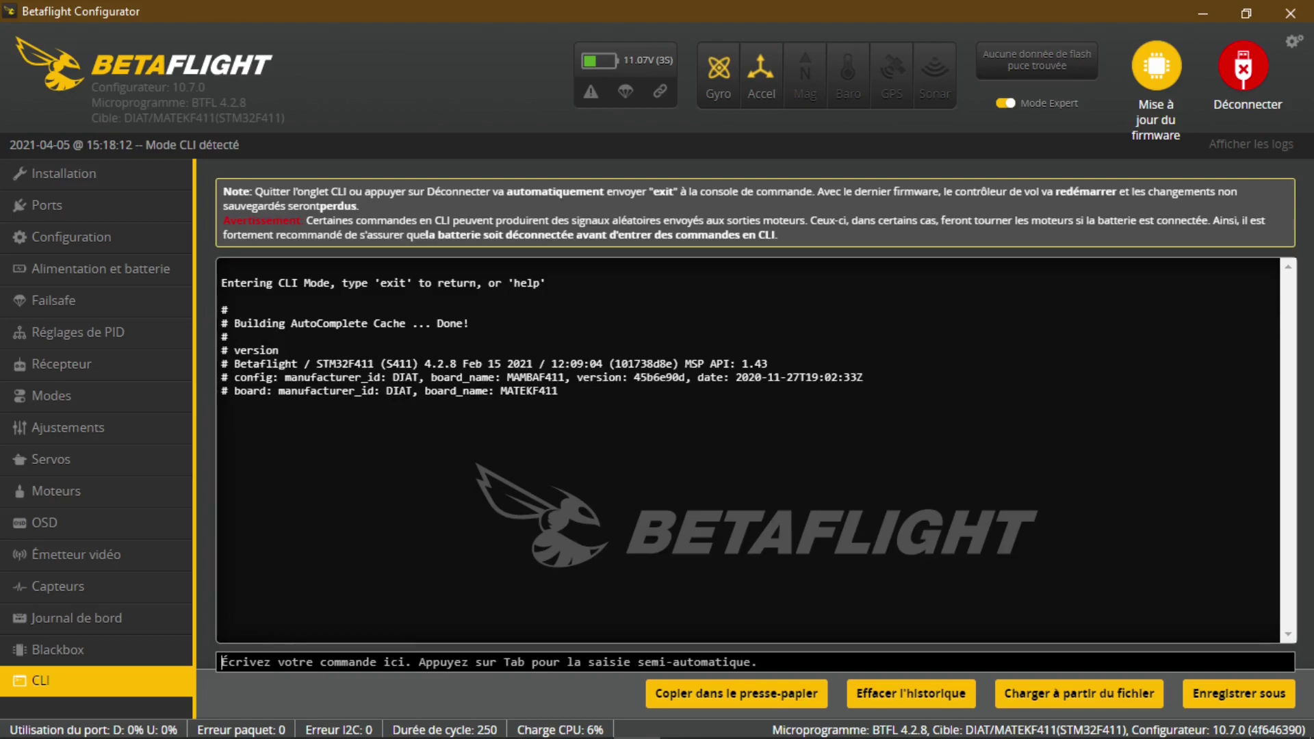
pyautogui.moveTo(424, 364); pyautogui.dragTo(457, 363)
pyautogui.click(360, 432)
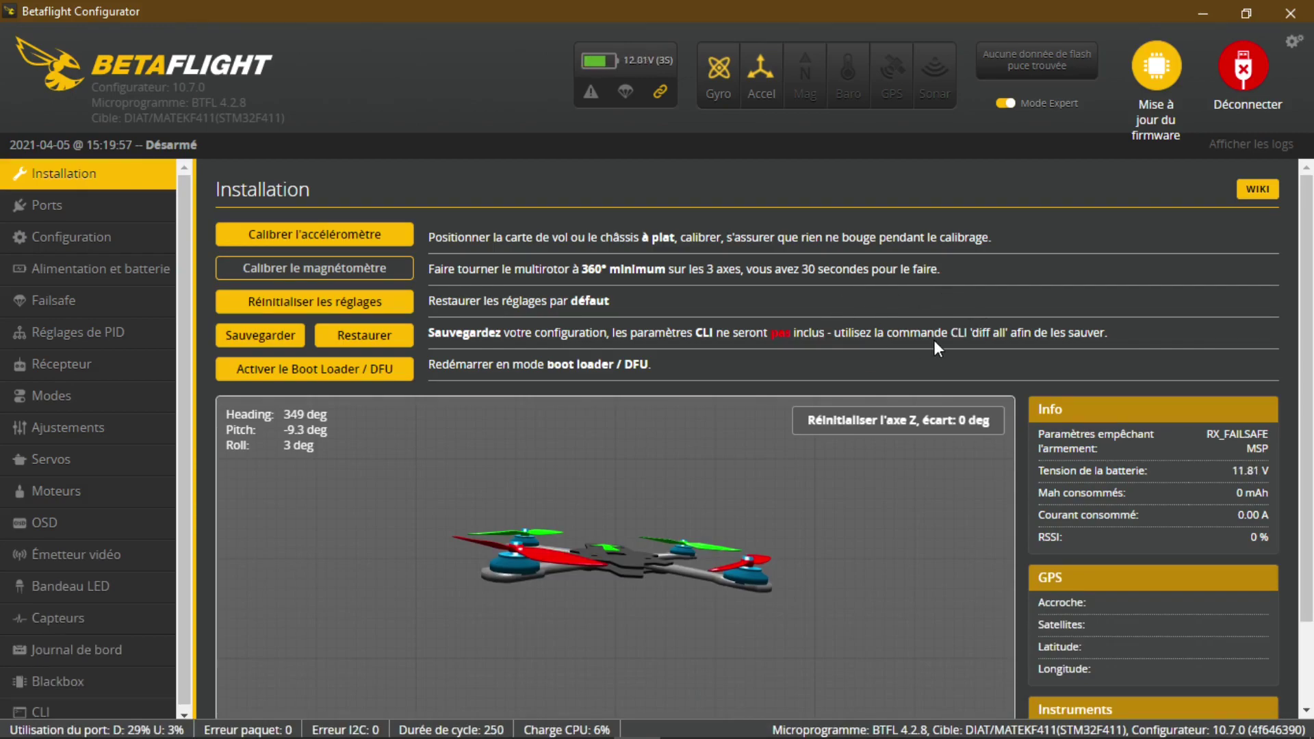
# - Calibrate the accelerometer from the Installation page
pyautogui.scroll(-2, 933, 340)
pyautogui.scroll(2, 932, 337)
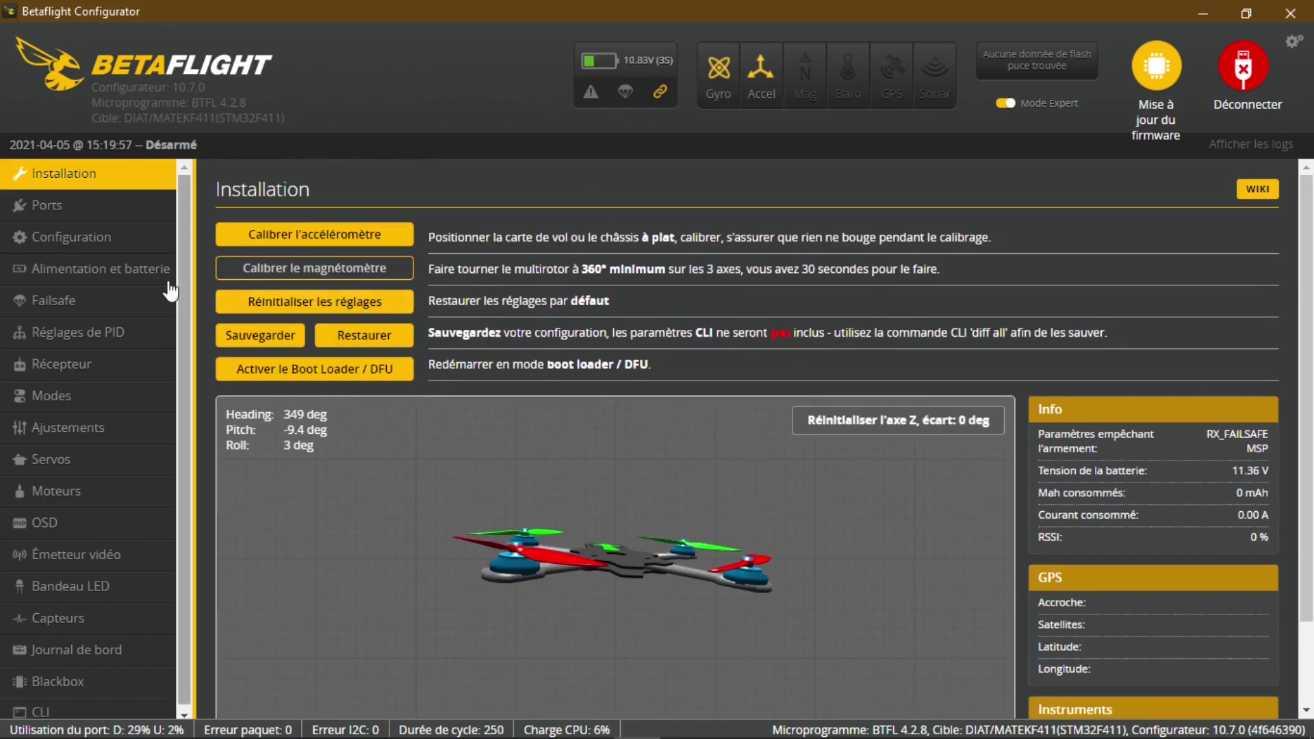
pyautogui.click(94, 204)
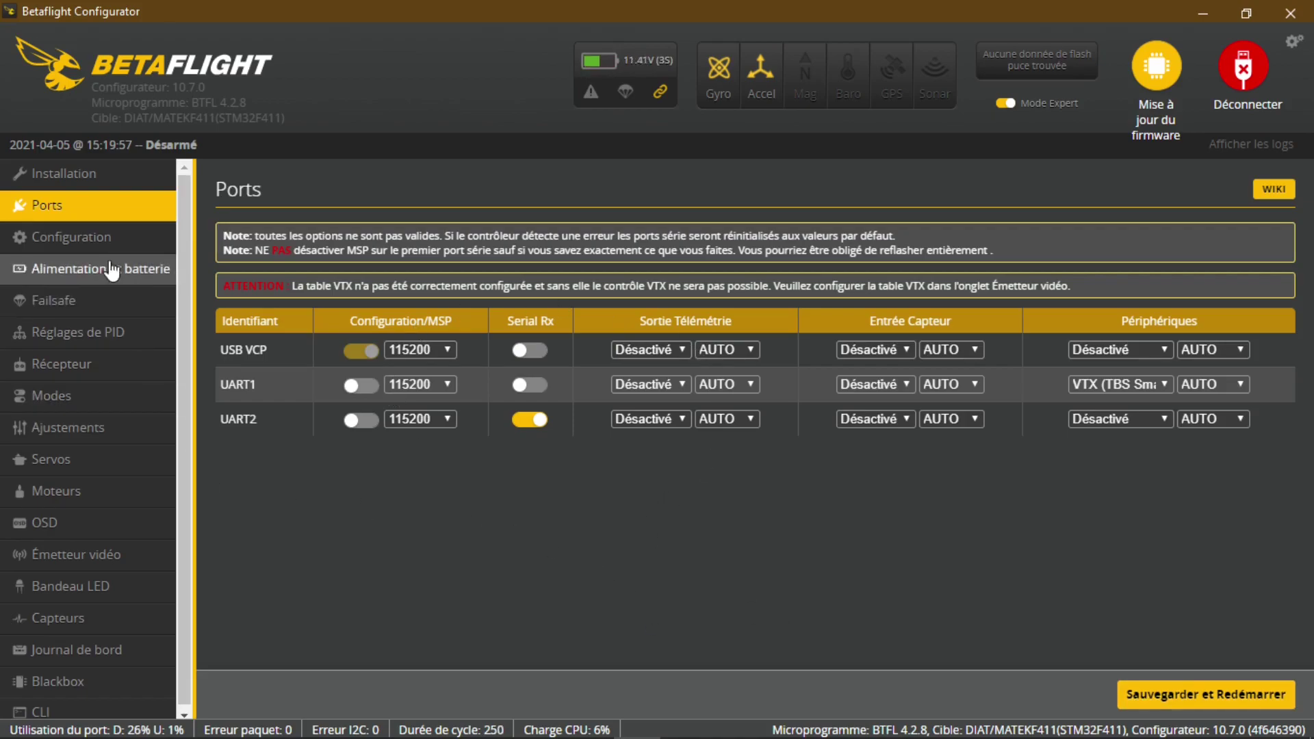
pyautogui.click(63, 173)
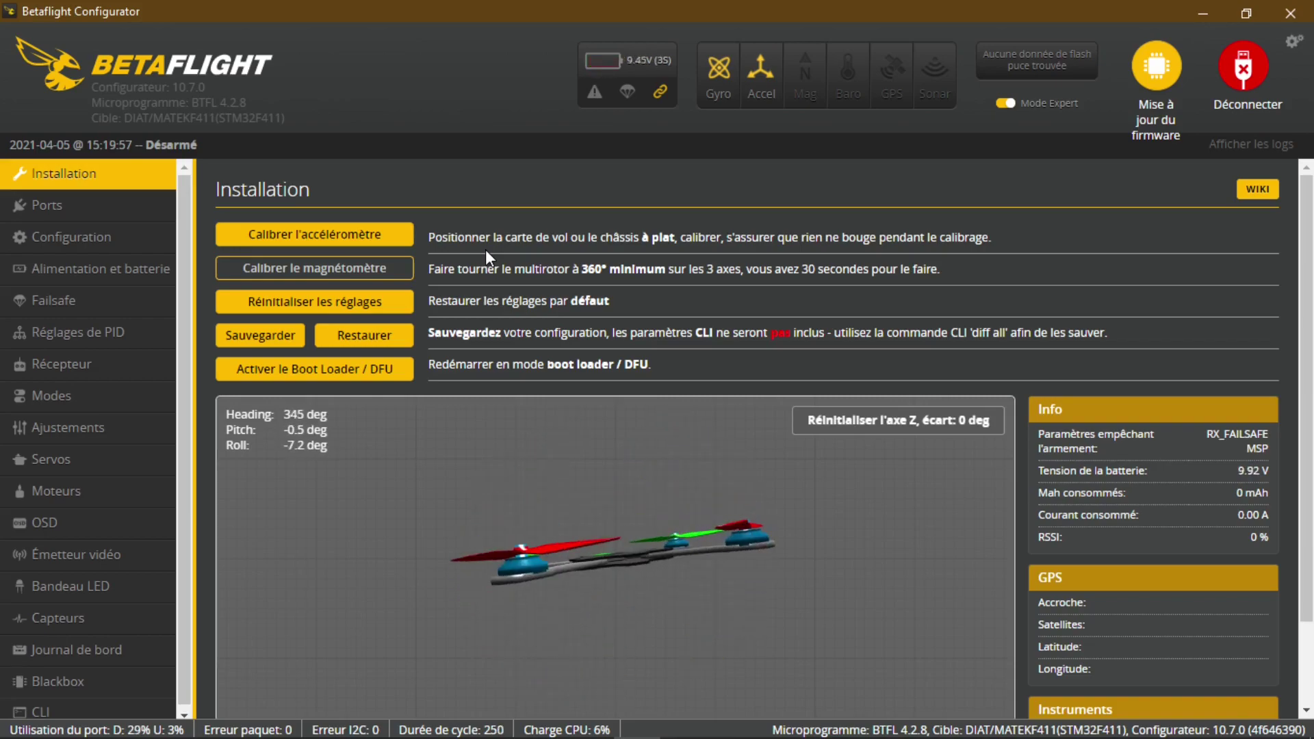
pyautogui.click(280, 240)
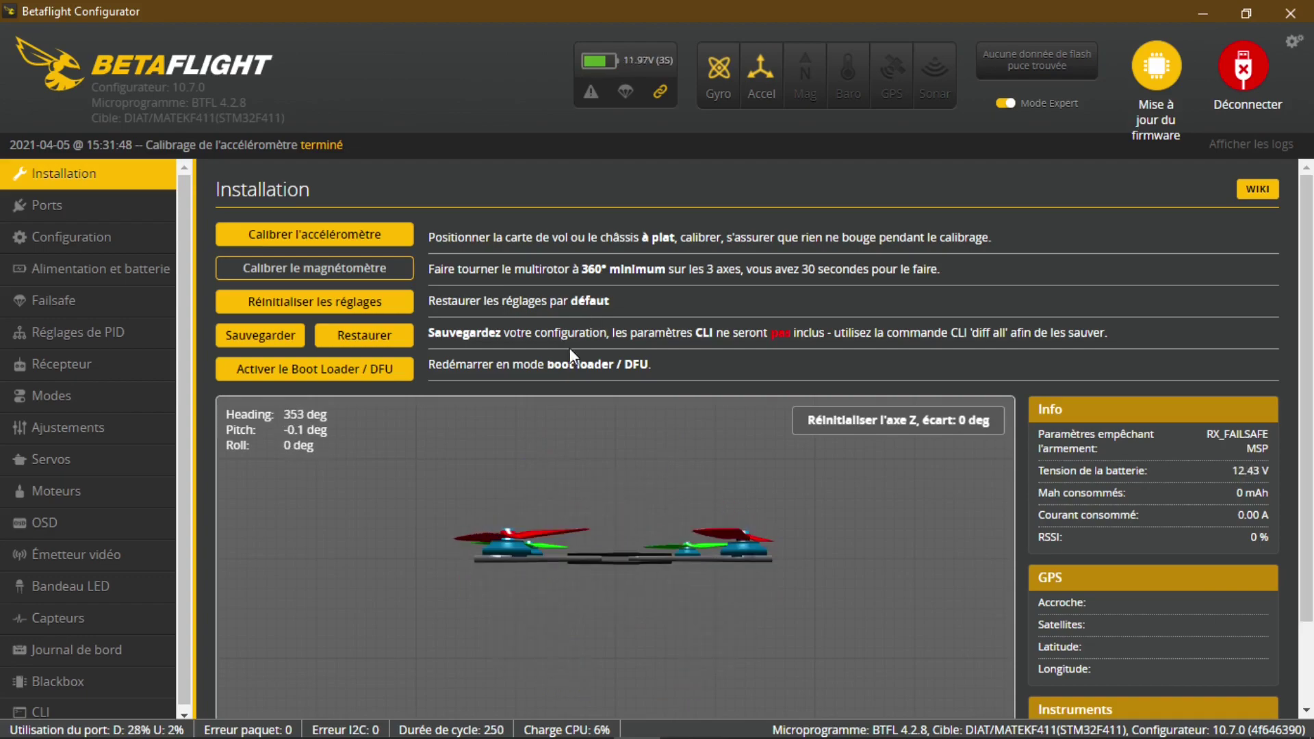
# - Review the peripheral and sensor input options of UART1 in the port settings, and save and reboot the board
pyautogui.click(107, 206)
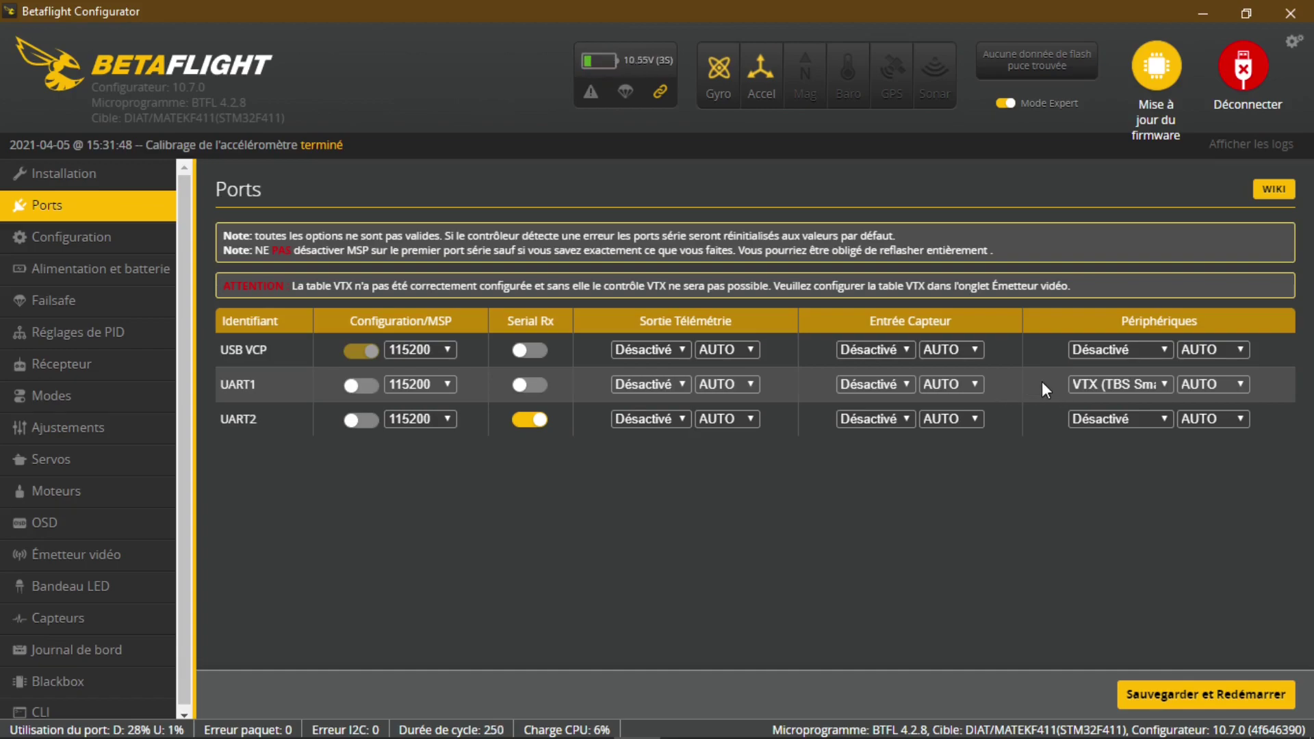
pyautogui.click(1163, 384)
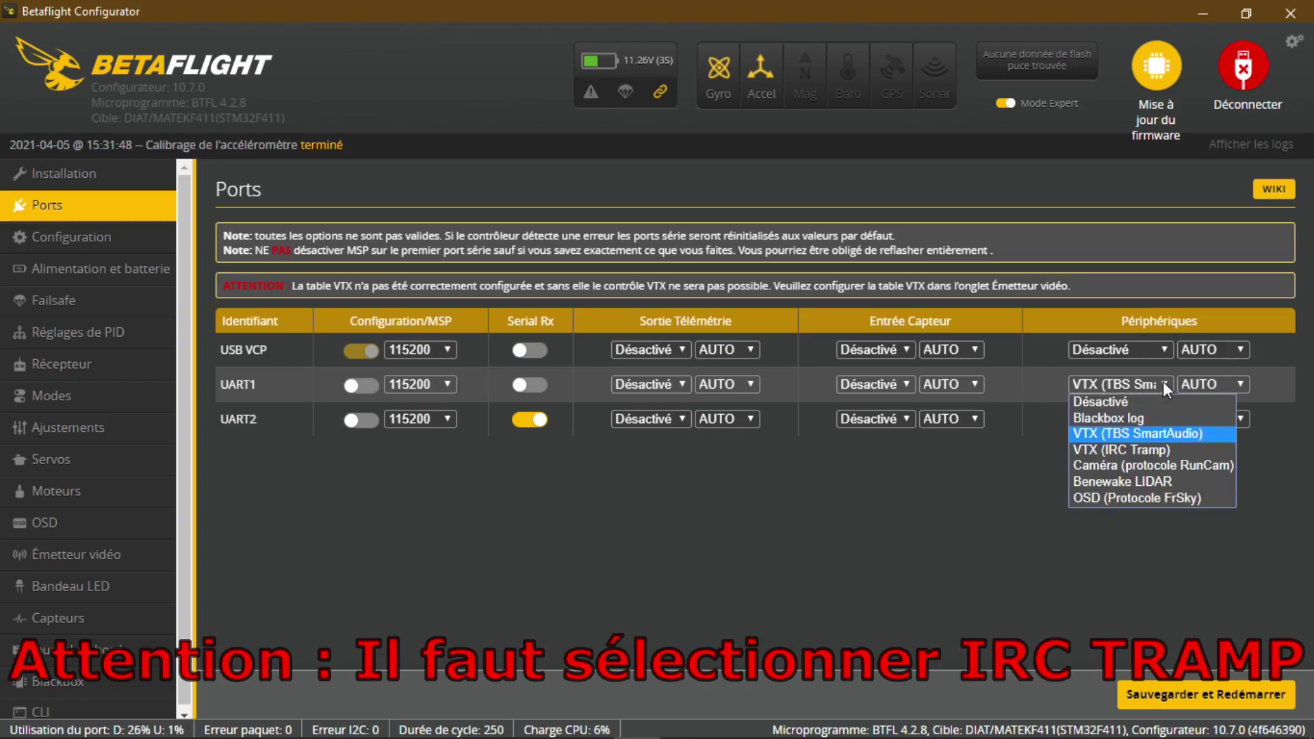
pyautogui.click(1163, 380)
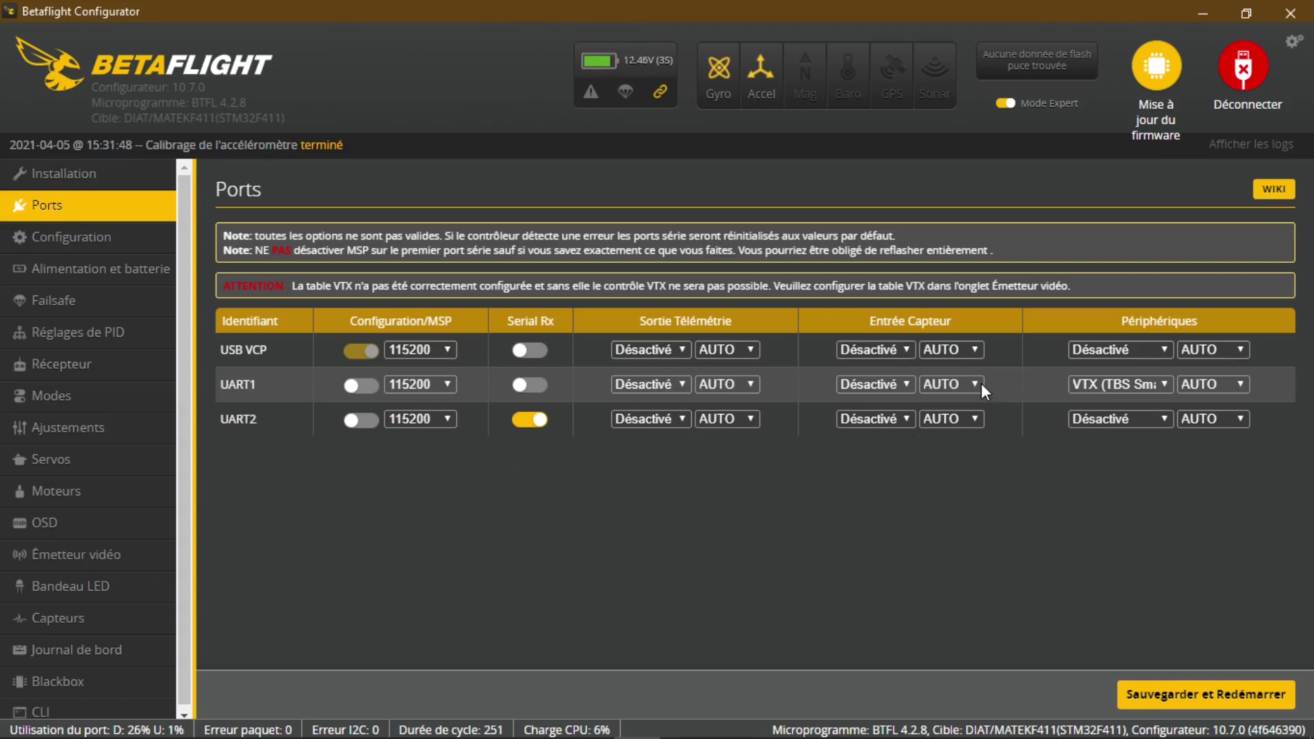
pyautogui.click(905, 383)
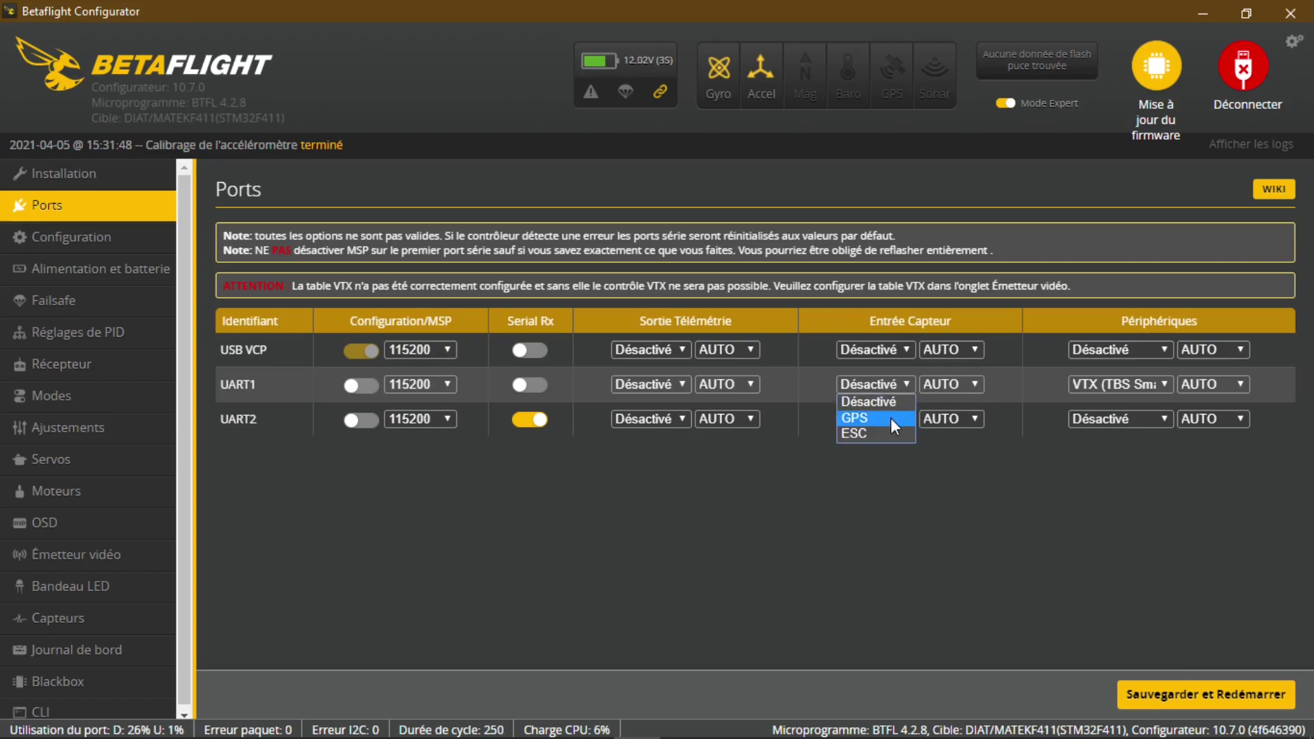
pyautogui.click(906, 380)
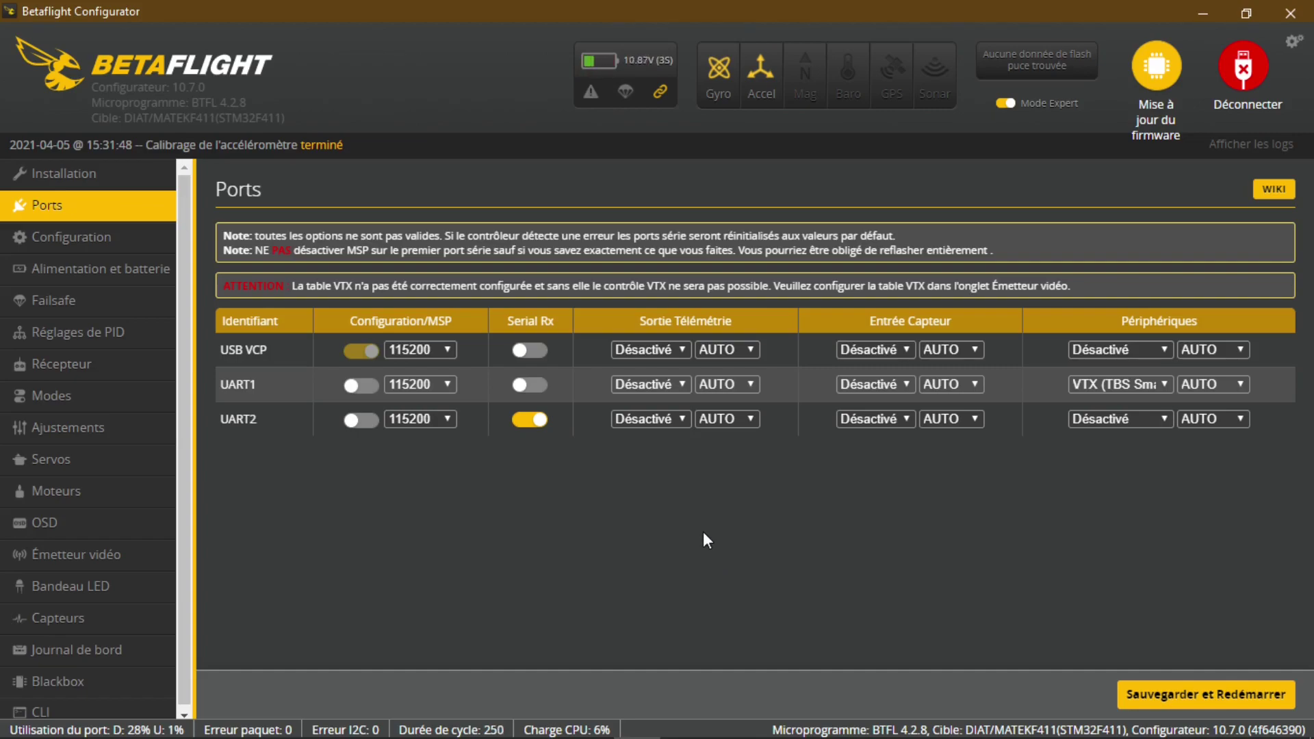
pyautogui.click(1136, 701)
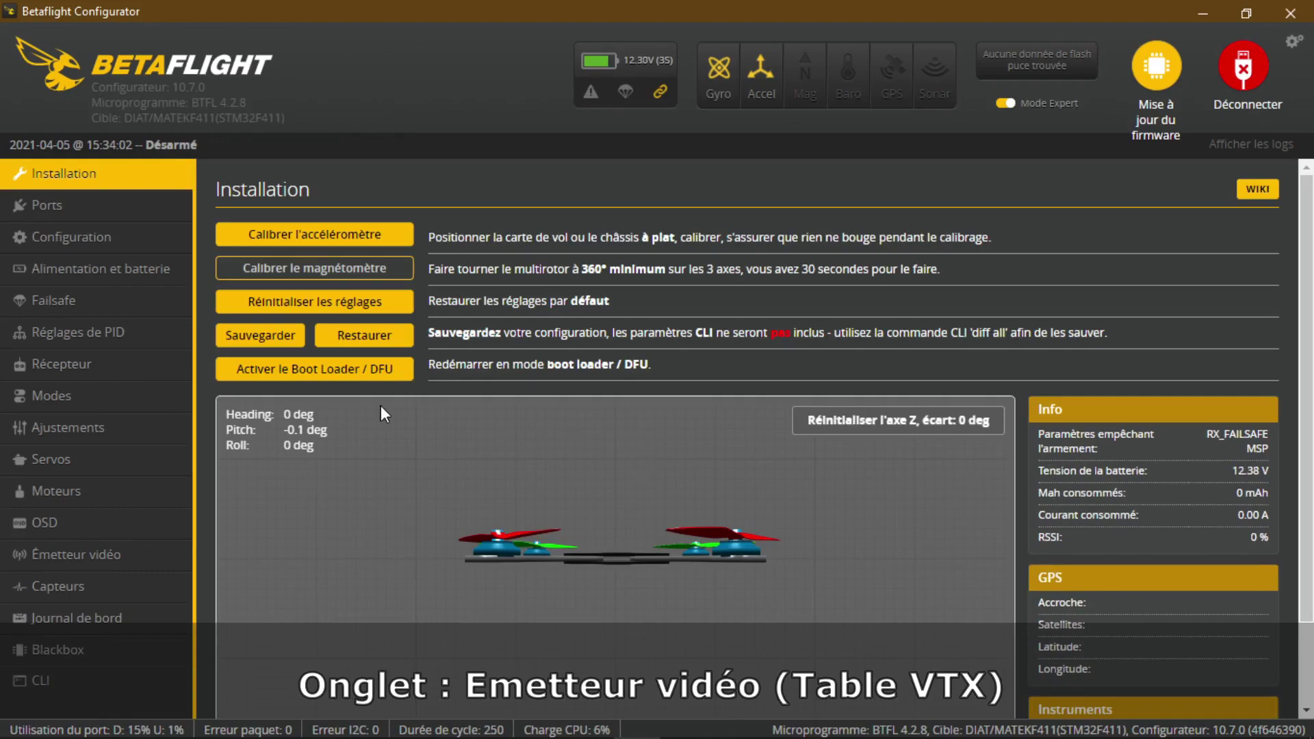
# - Check the port settings, open the video transmitter settings and follow the setup instructions to the online VTX tables list
pyautogui.click(105, 204)
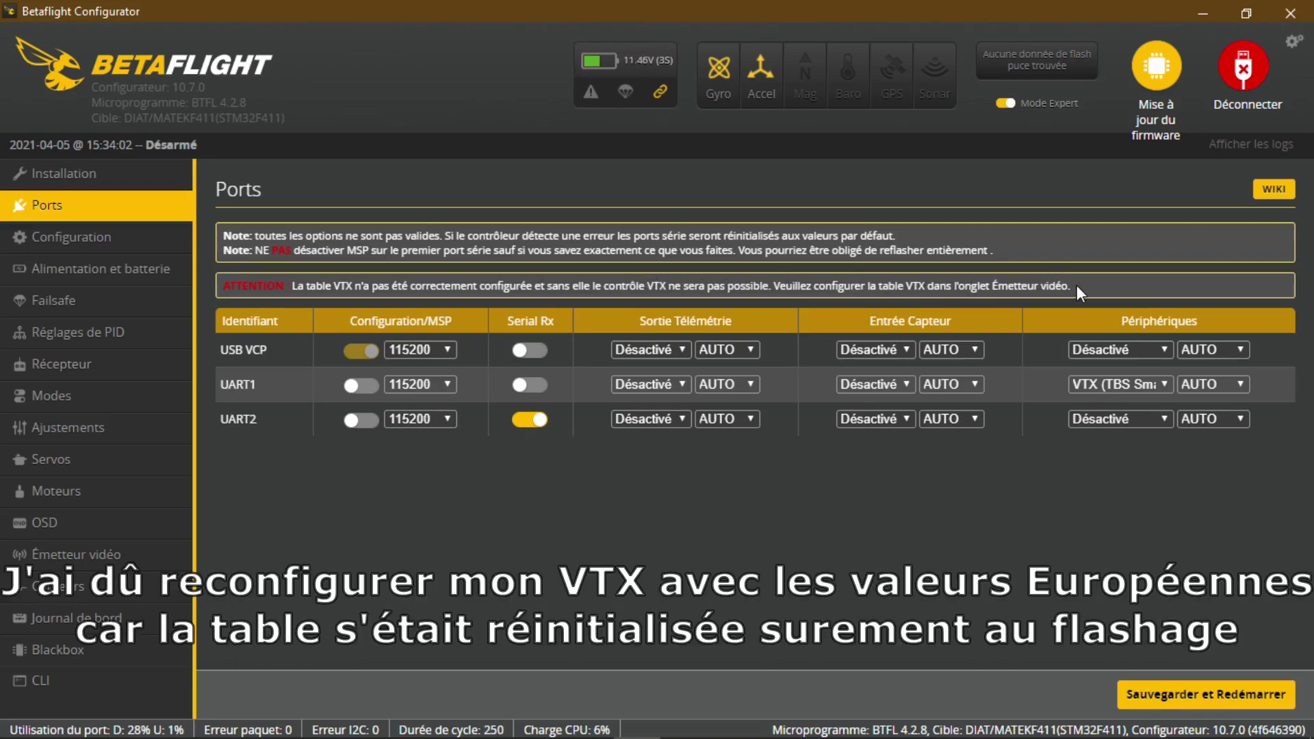
pyautogui.click(144, 561)
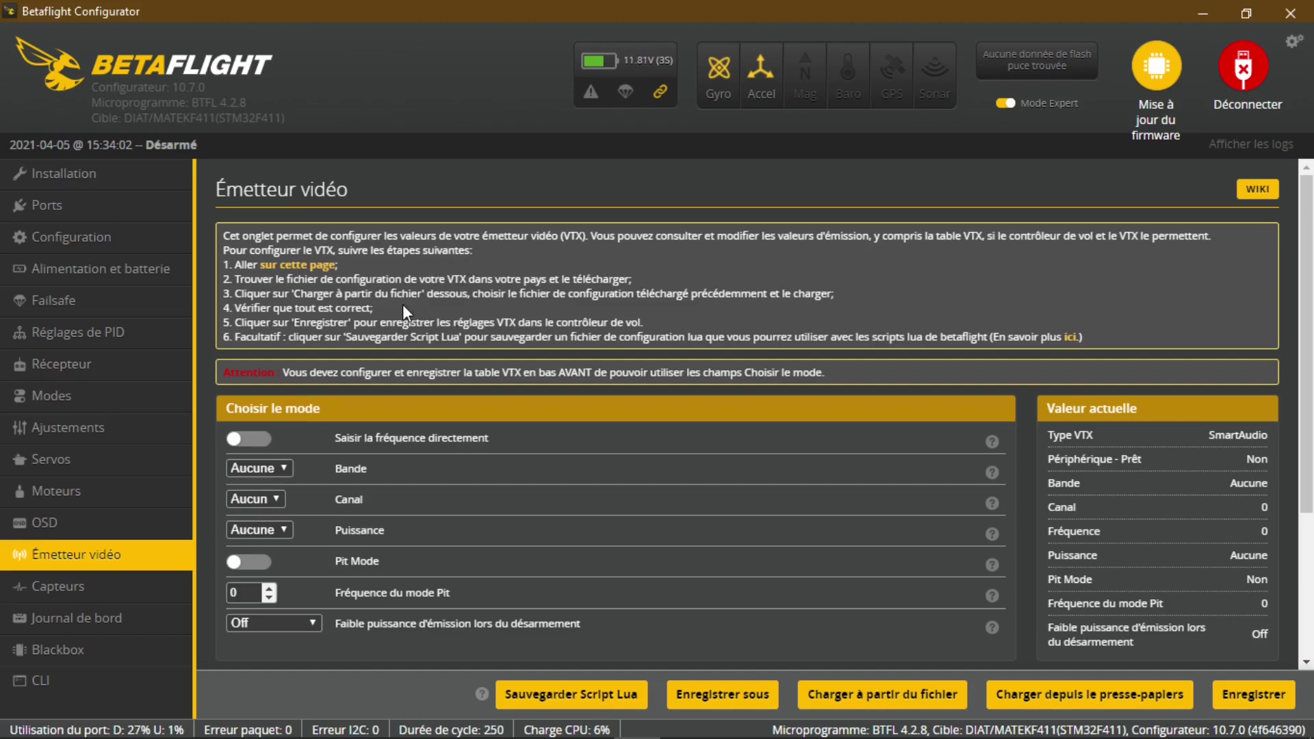
pyautogui.click(270, 275)
pyautogui.scroll(-2, 512, 303)
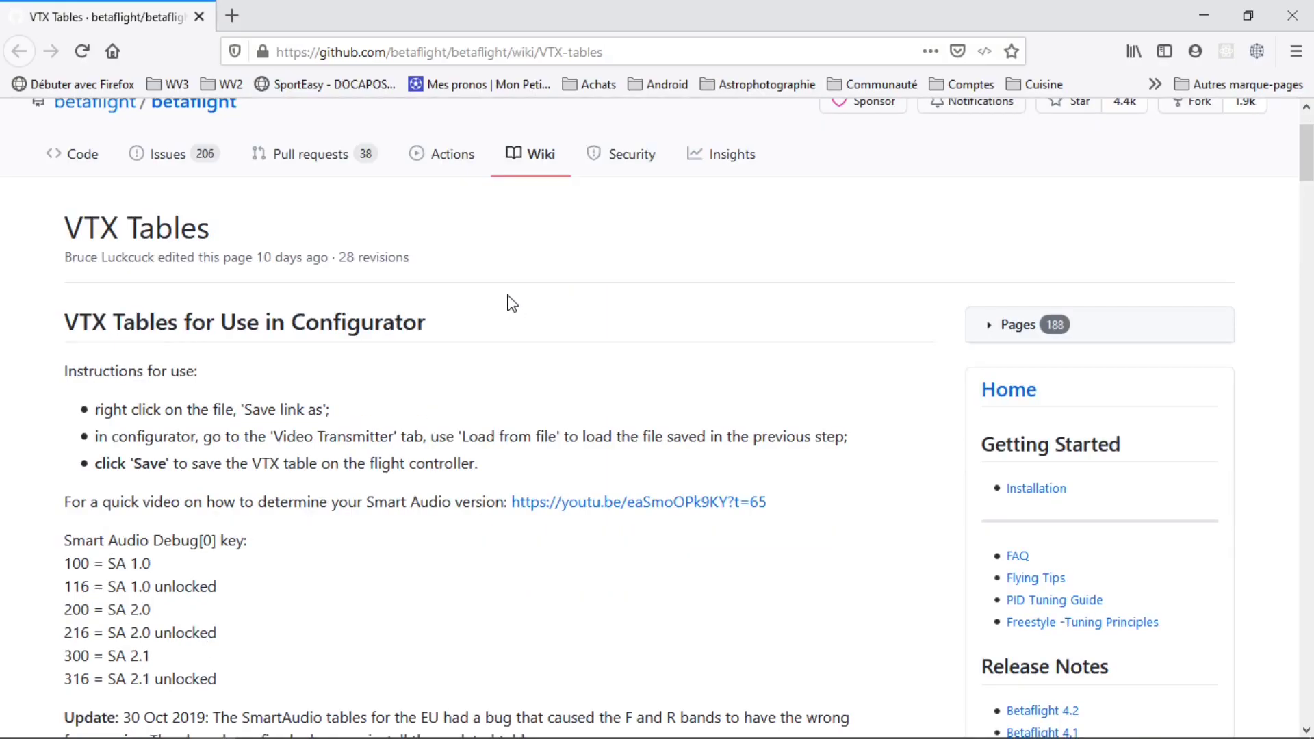
pyautogui.hotkey('alt', 'Tab')
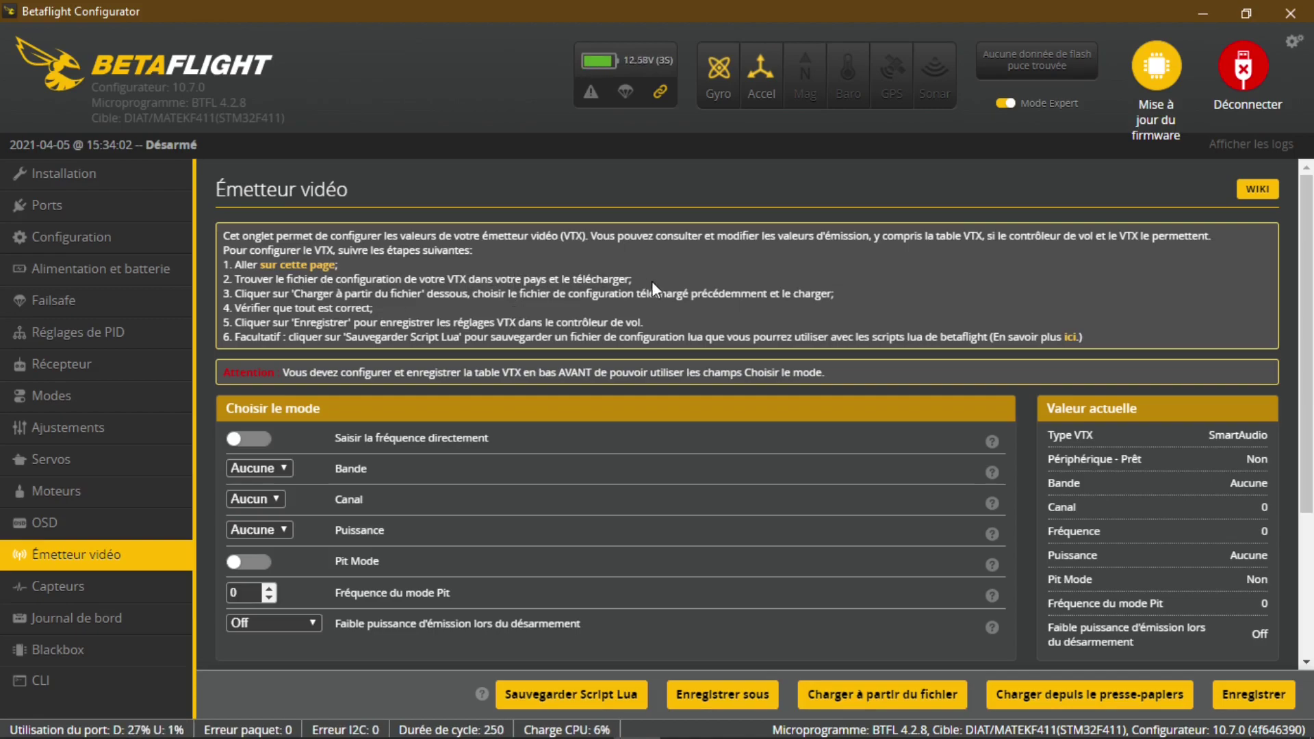
pyautogui.hotkey('alt', 'Tab')
pyautogui.scroll(-4, 500, 402)
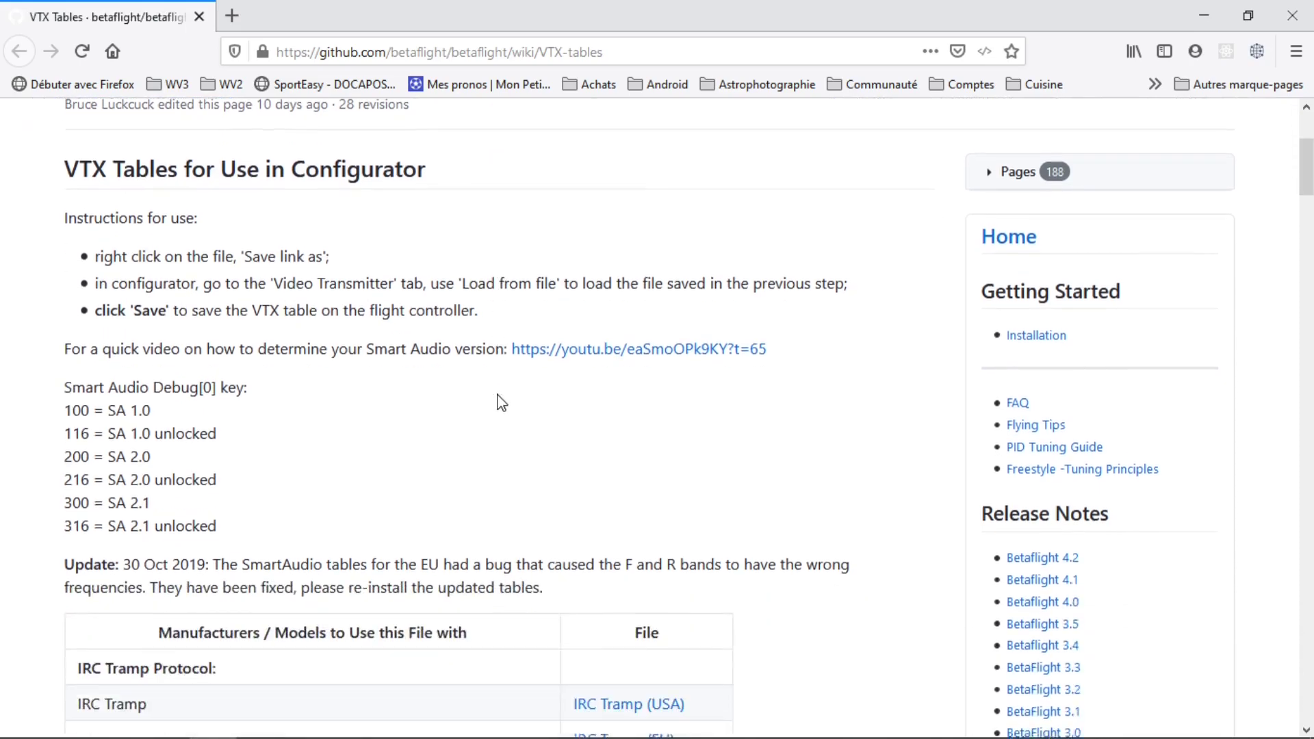
pyautogui.scroll(-4, 500, 402)
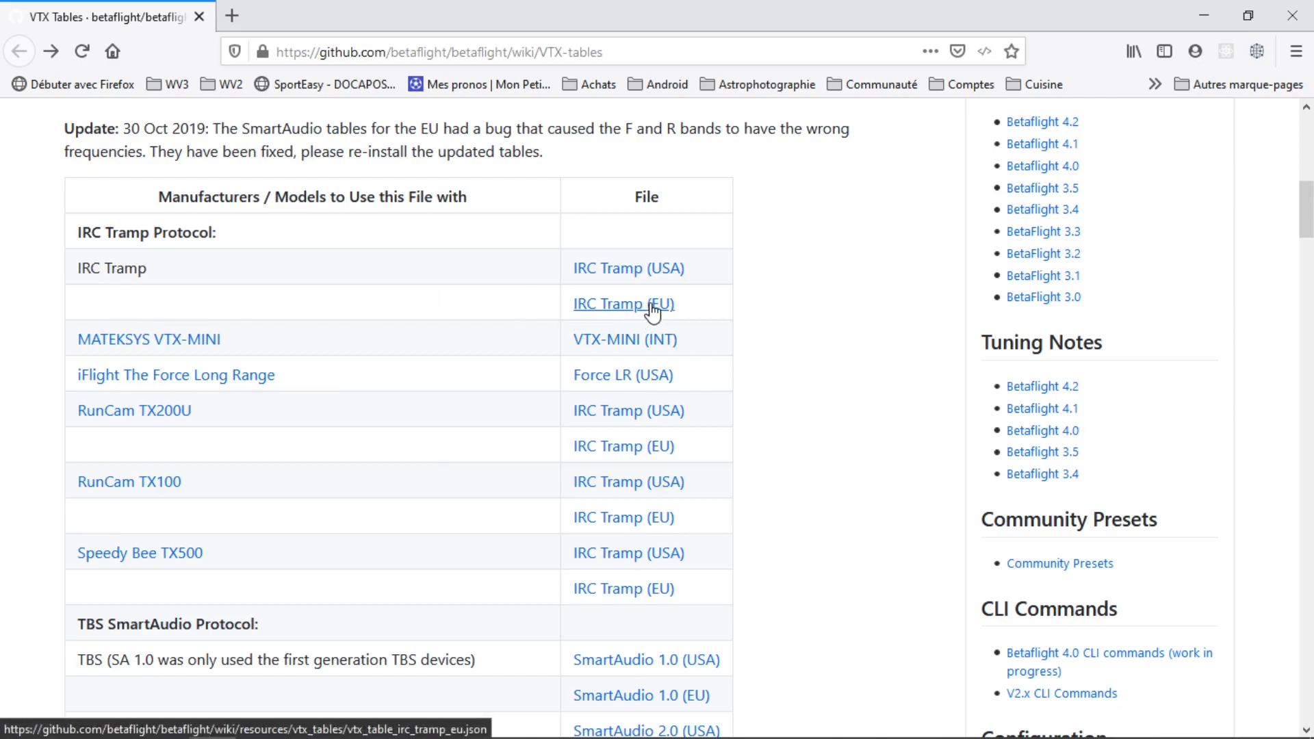
# - Download the IRC Tramp (EU) table file vtx_table_irc_tramp_eu.json into the tmp2 folder on drive C
pyautogui.rightClick(652, 312)
pyautogui.click(668, 409)
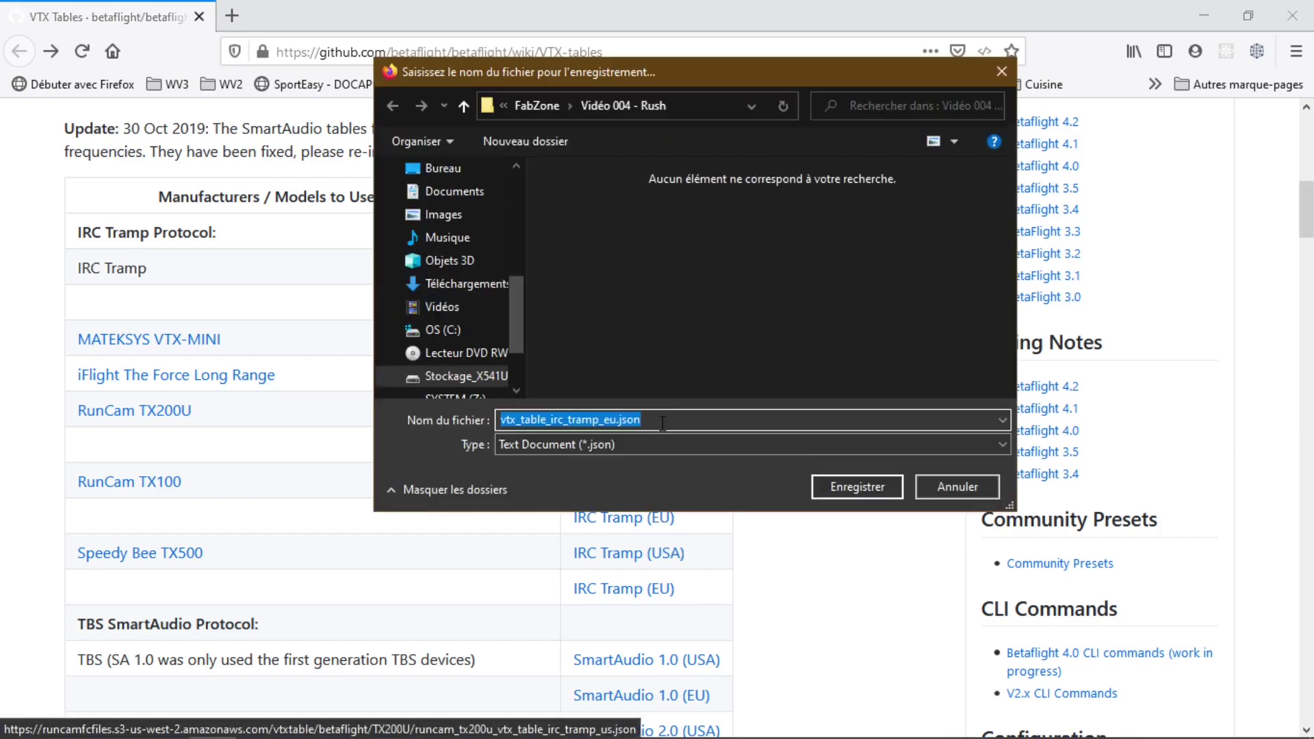
pyautogui.click(467, 327)
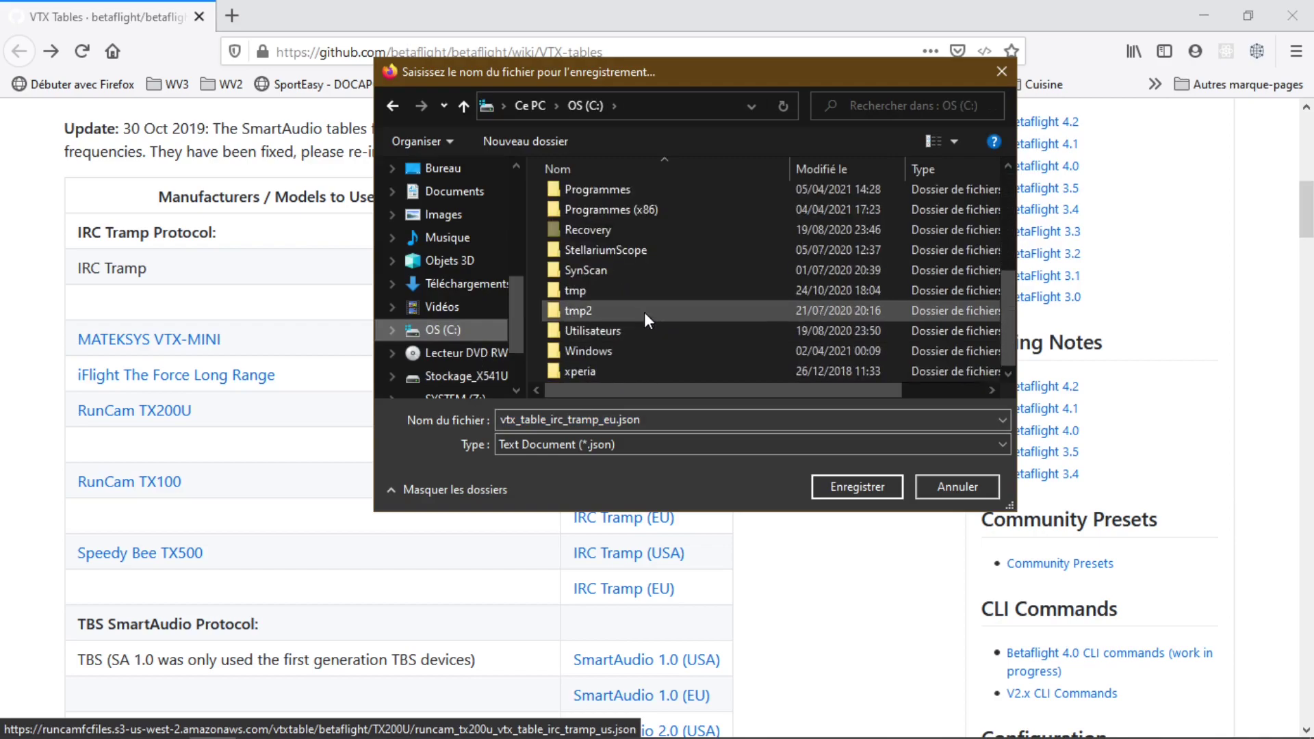
pyautogui.doubleClick(643, 312)
pyautogui.click(845, 487)
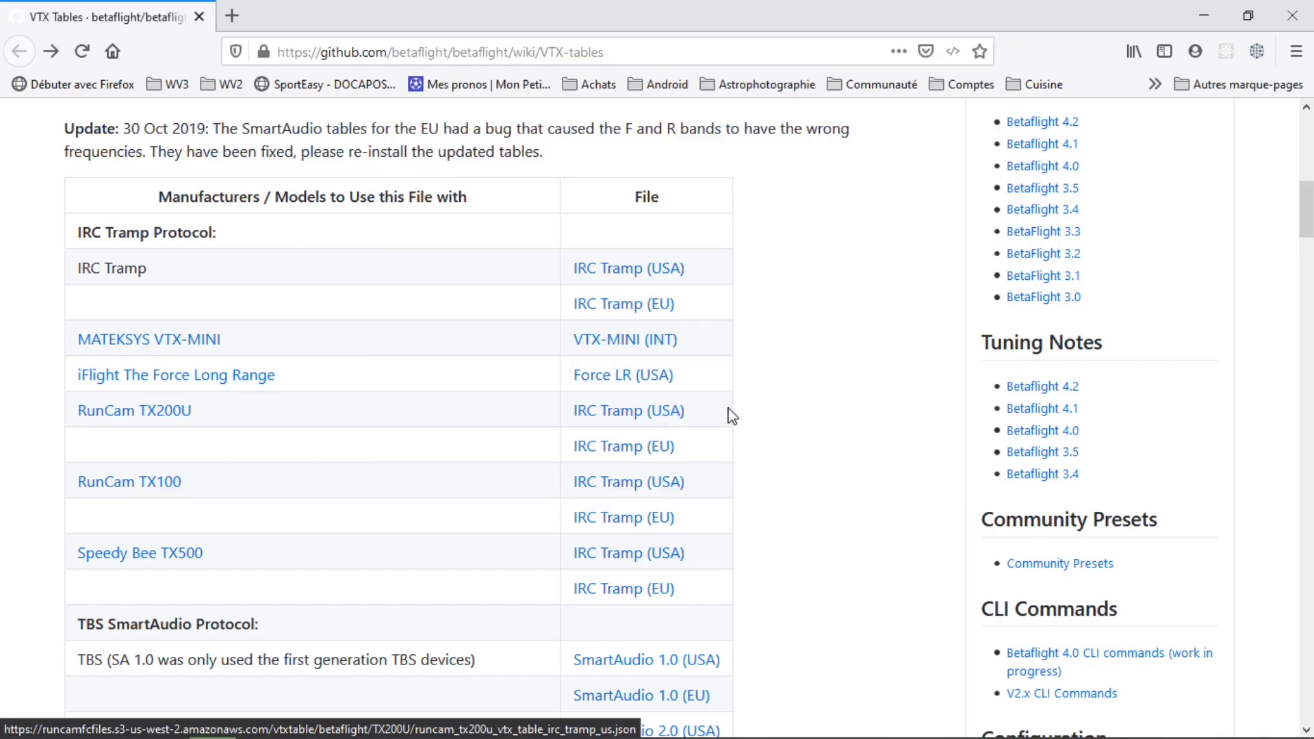
# - Switch back to Betaflight Configurator and load vtx_table_irc_tramp_eu.json from C:\tmp2 as the VTX table
pyautogui.hotkey('alt', 'Tab')
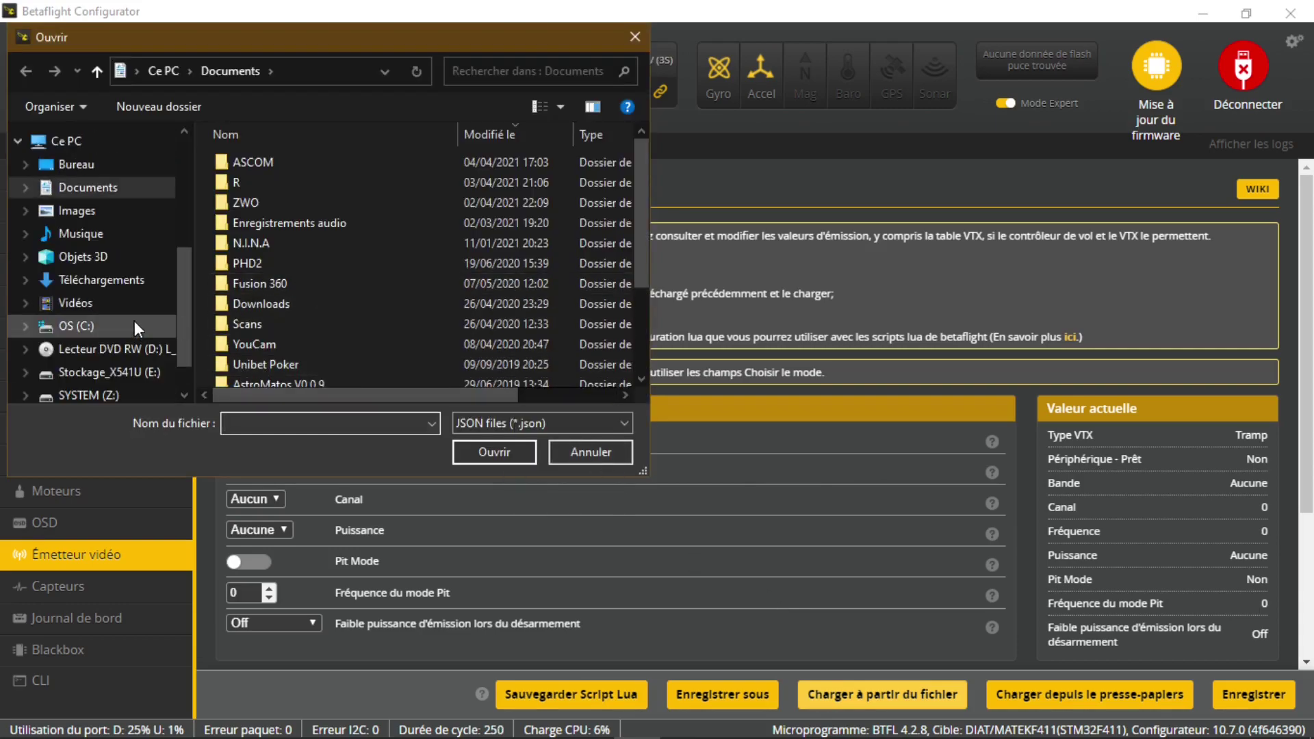
pyautogui.click(135, 321)
pyautogui.scroll(-3, 331, 293)
pyautogui.doubleClick(329, 318)
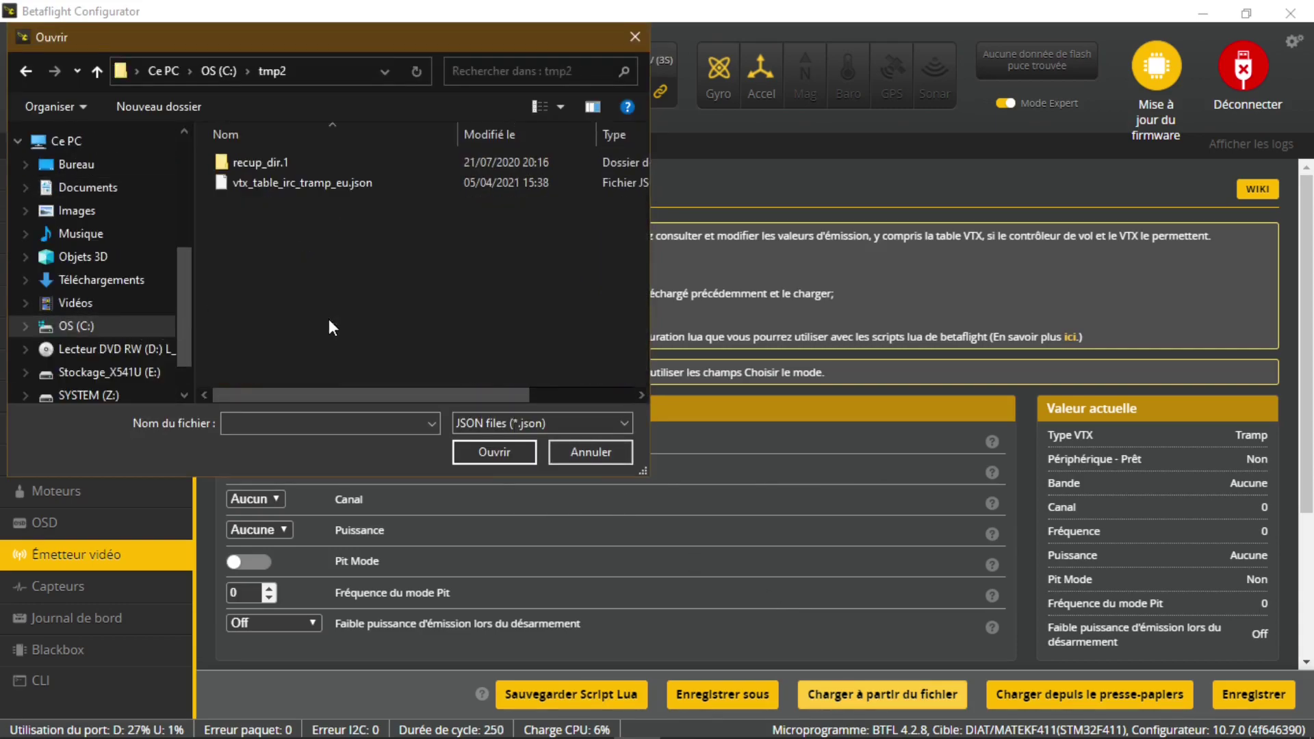
pyautogui.doubleClick(389, 183)
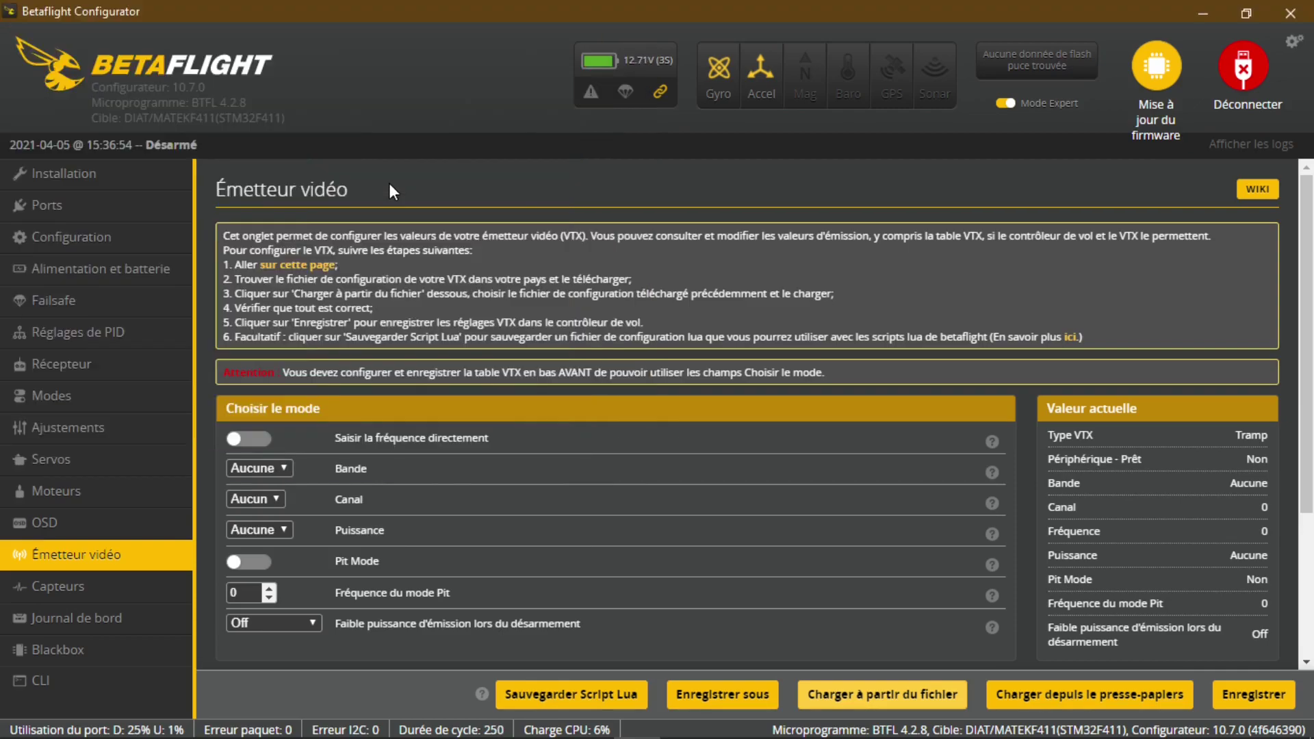
pyautogui.scroll(-4, 621, 536)
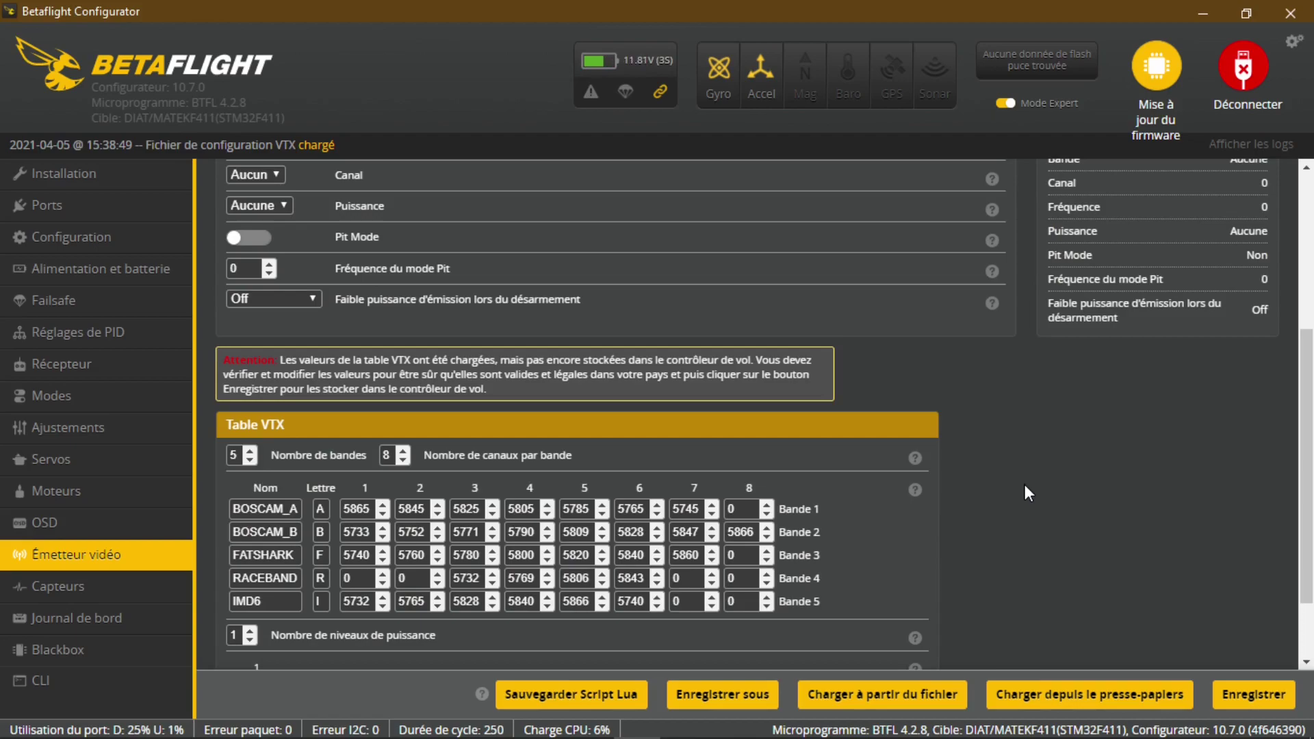
# - Increase the VTX table to 3 power levels, giving level 2 value and label 100 and level 3 value and label 200
pyautogui.scroll(-2, 1024, 485)
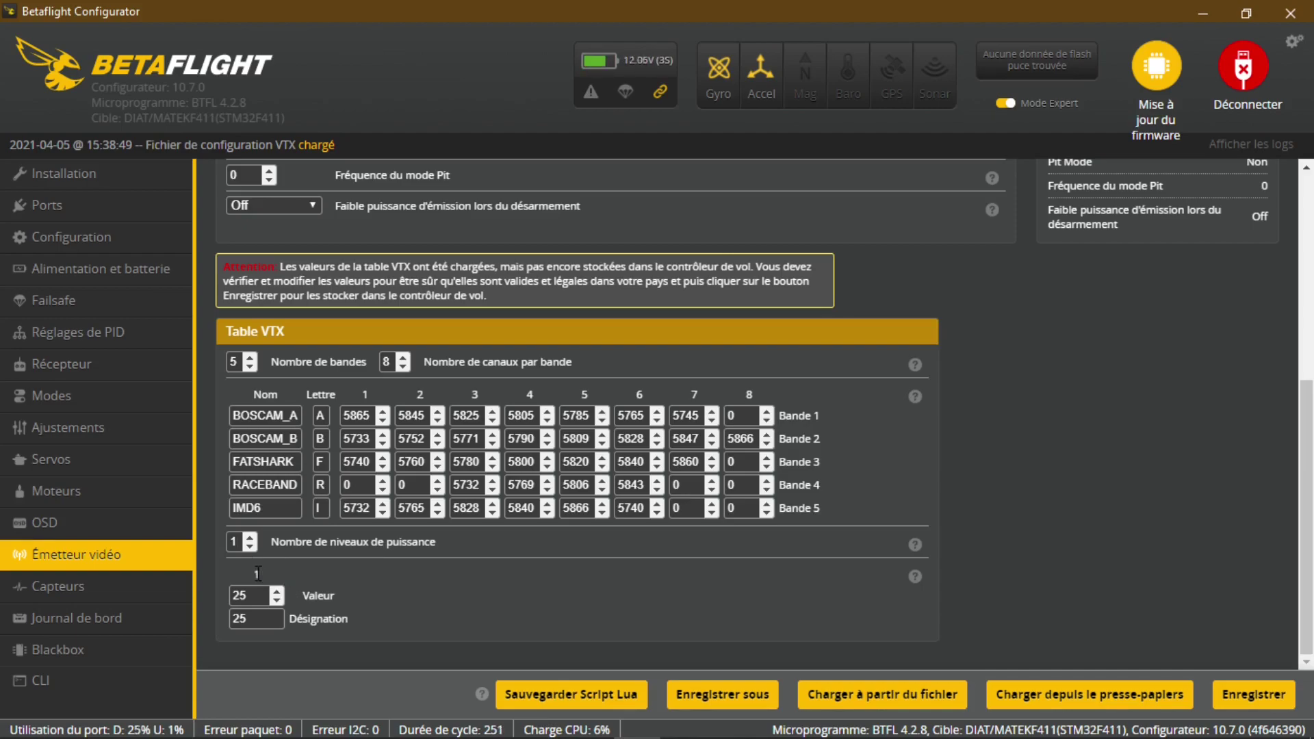
pyautogui.click(250, 537)
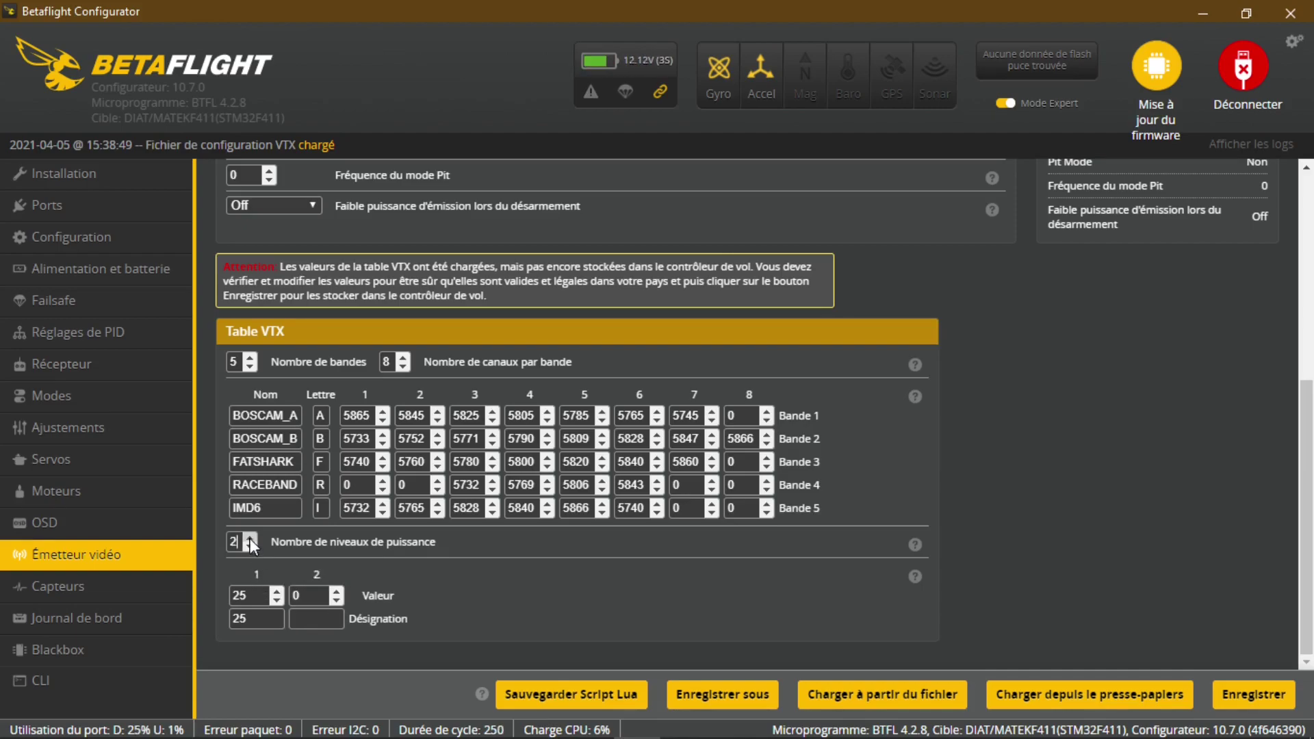
pyautogui.click(250, 537)
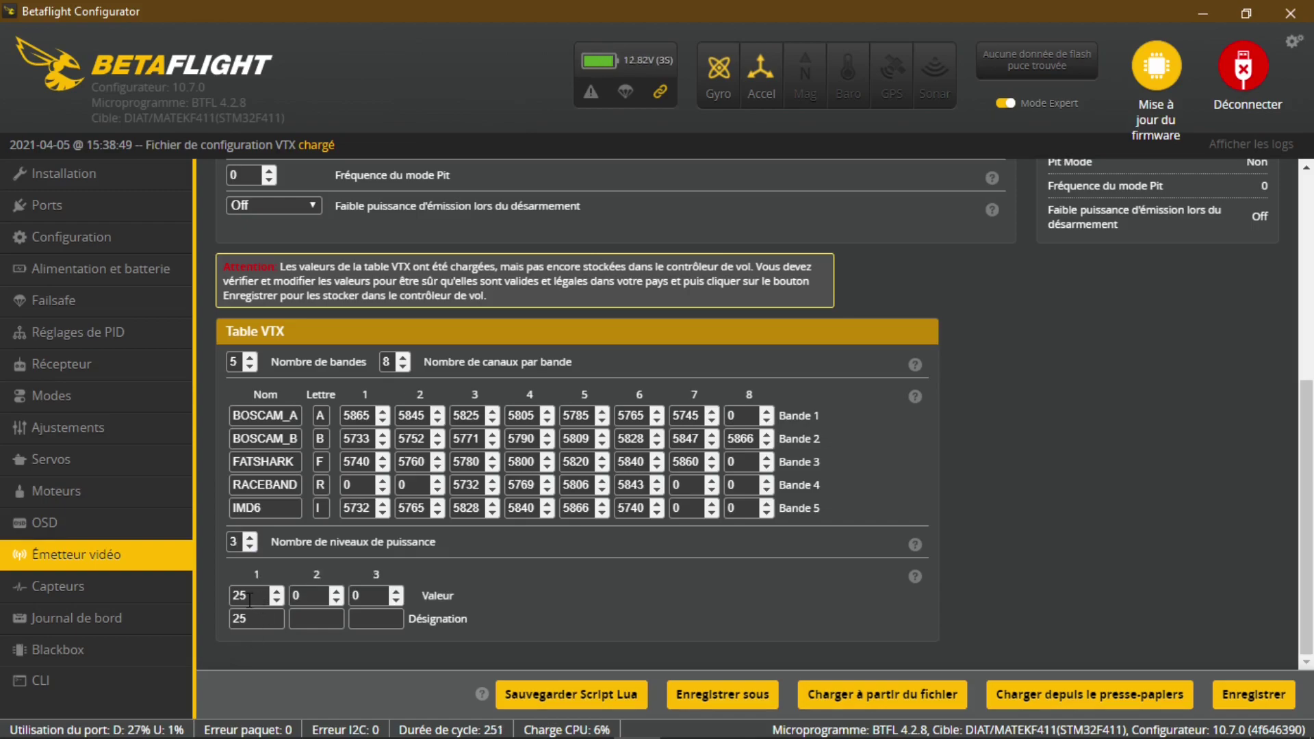
pyautogui.click(308, 595)
pyautogui.write('100')
pyautogui.click(316, 616)
pyautogui.write('100')
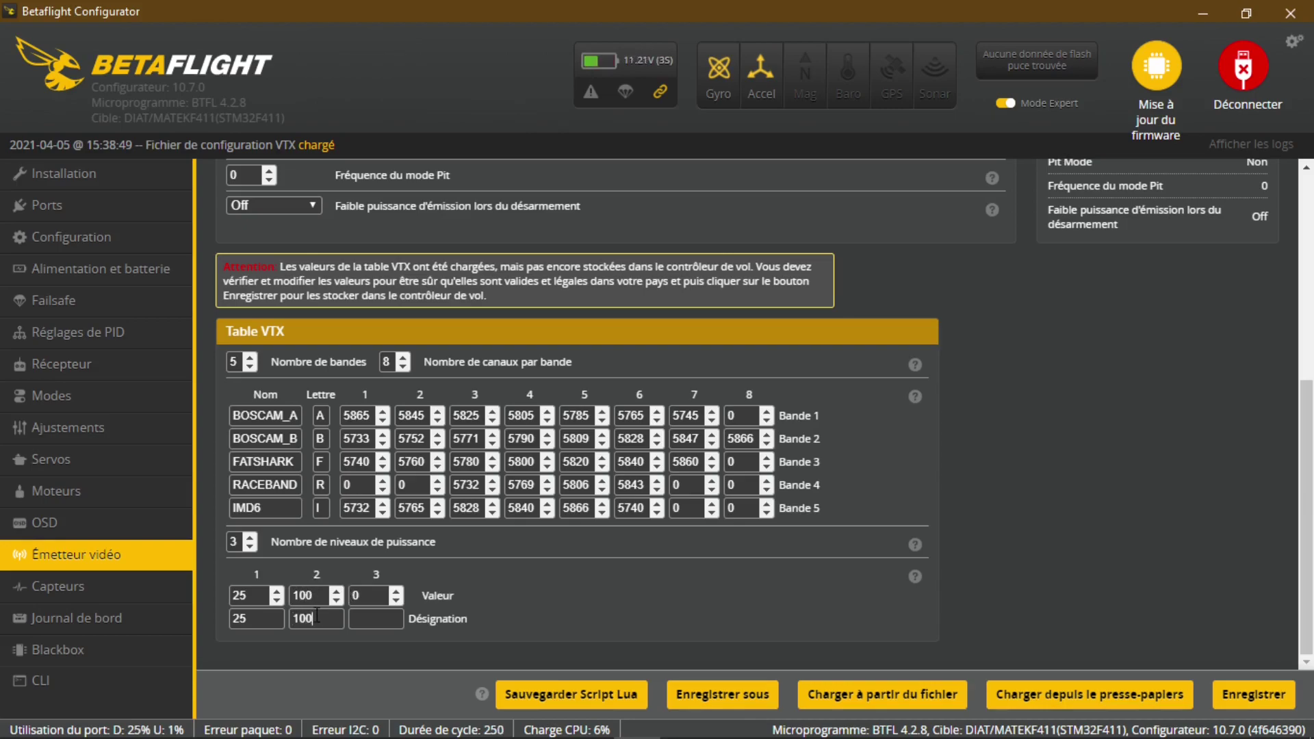
pyautogui.click(397, 601)
pyautogui.write('200')
pyautogui.click(397, 620)
pyautogui.write('200')
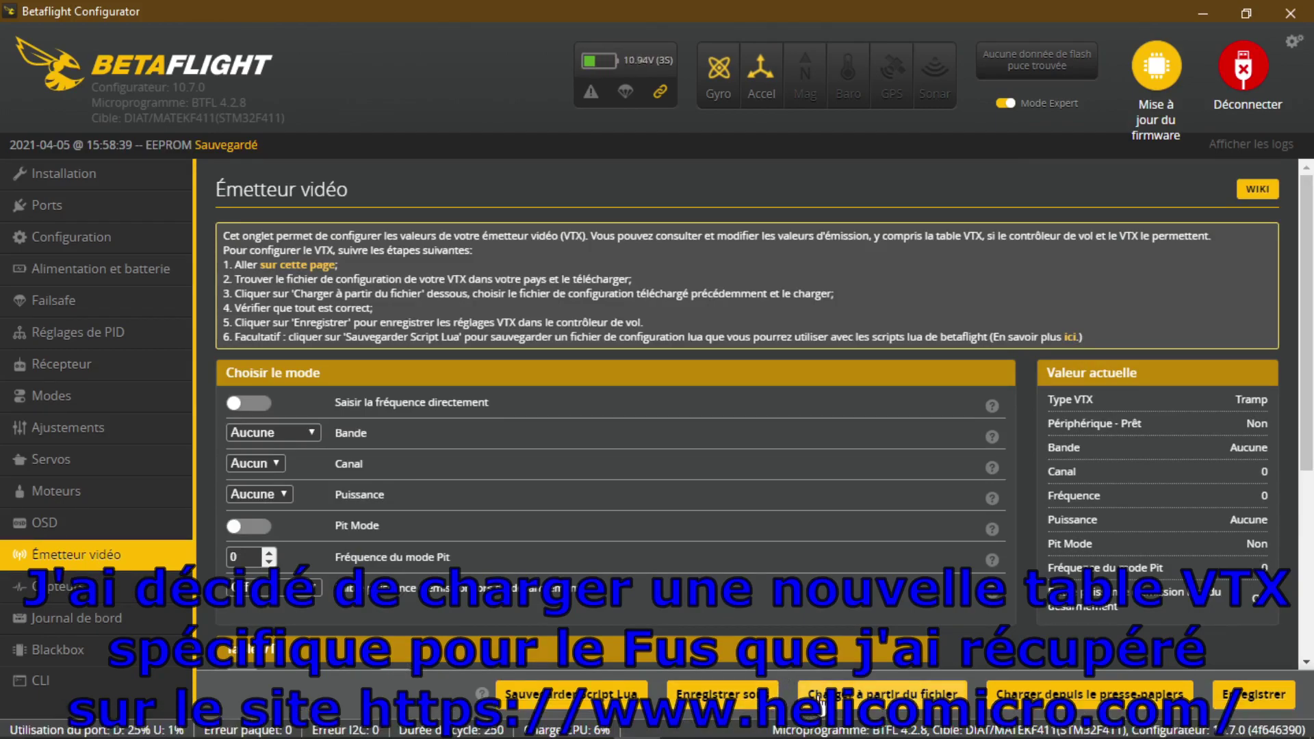
# - Load fus111-vtxtable.json from the fus111-vtxtable.json_ folder as the VTX table, save it to the flight controller and review the result
pyautogui.click(820, 698)
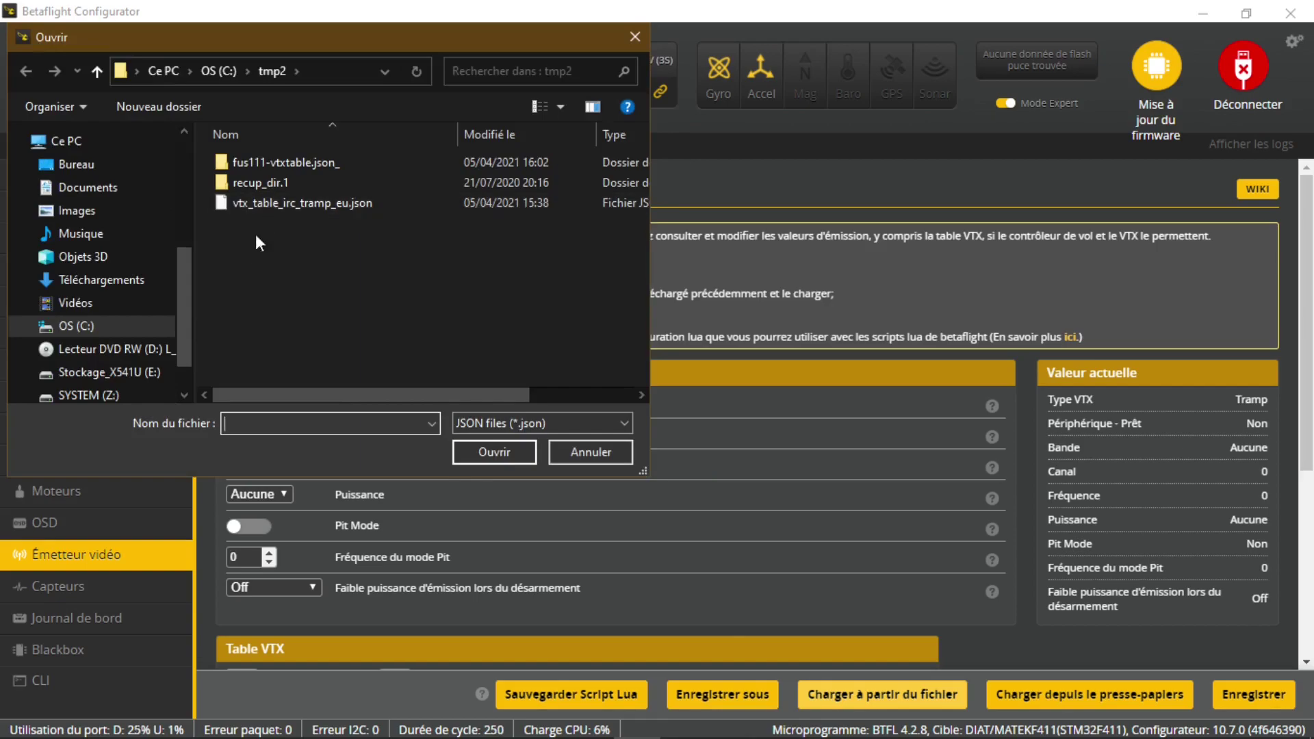
pyautogui.doubleClick(353, 163)
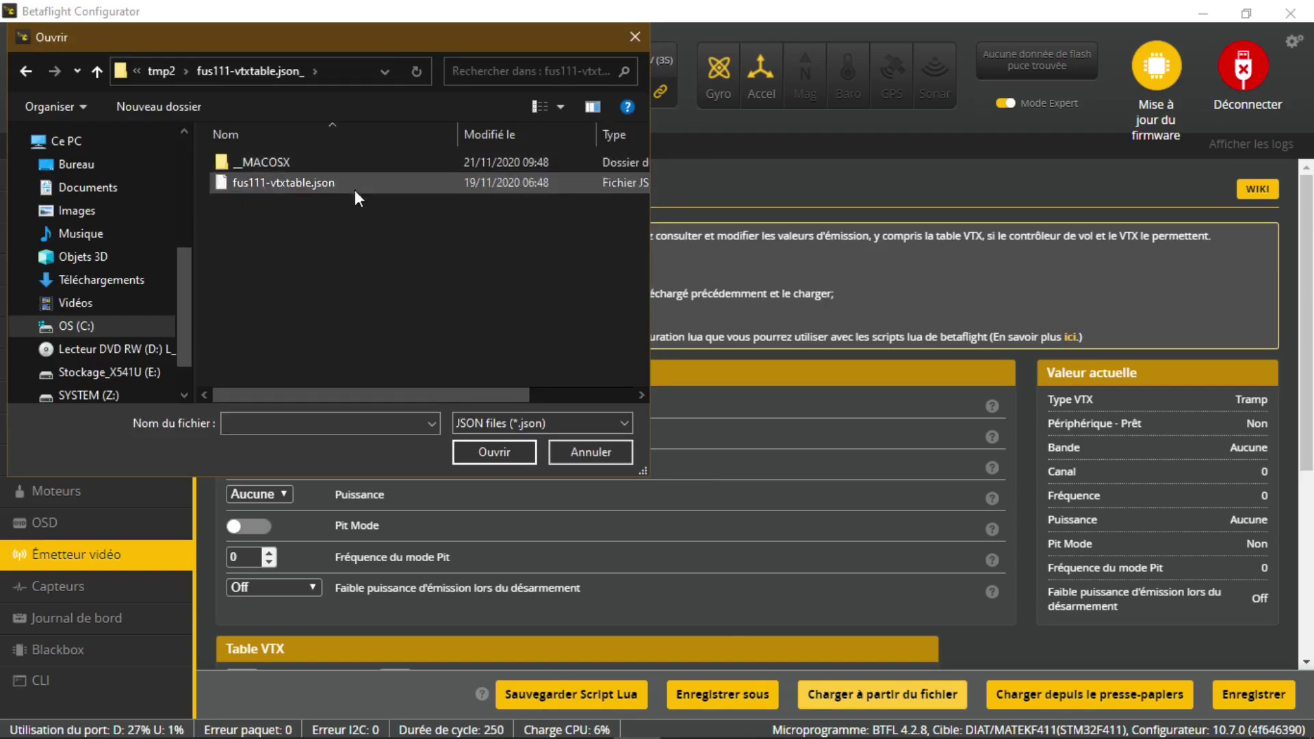
pyautogui.click(352, 182)
pyautogui.doubleClick(352, 182)
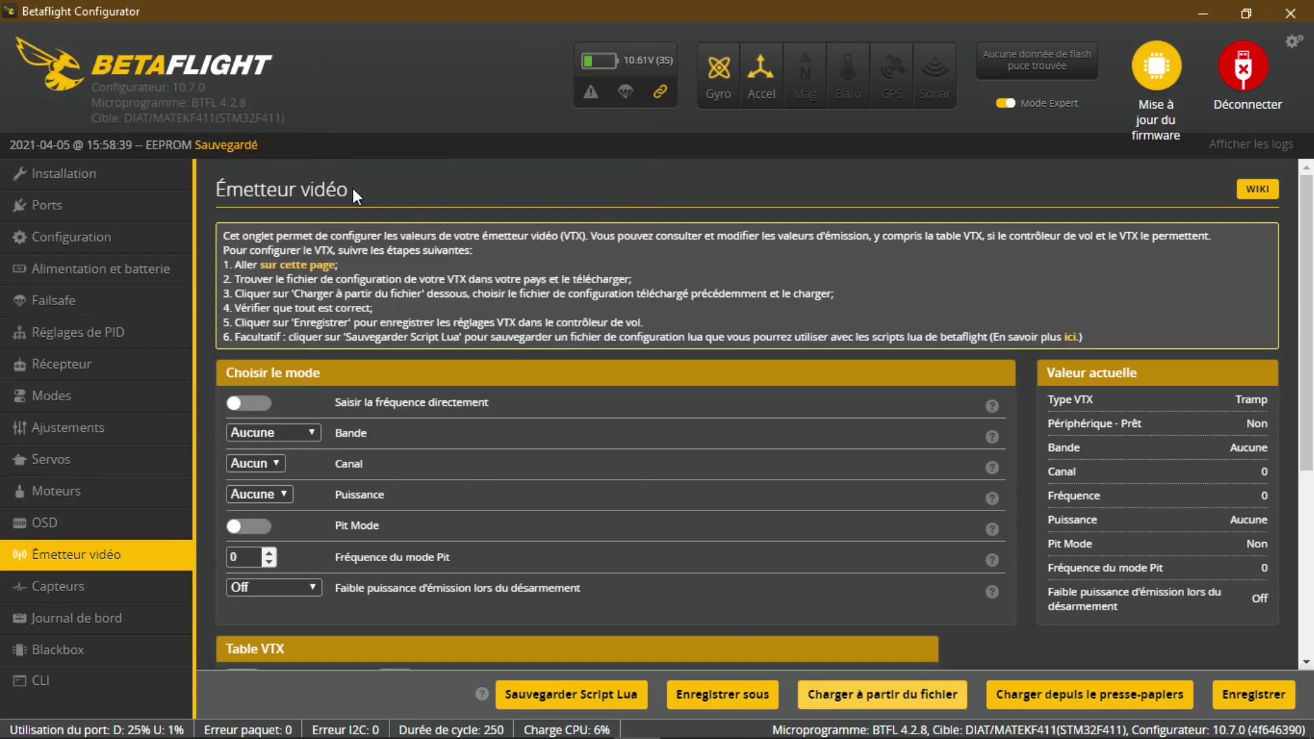
pyautogui.scroll(-5, 594, 511)
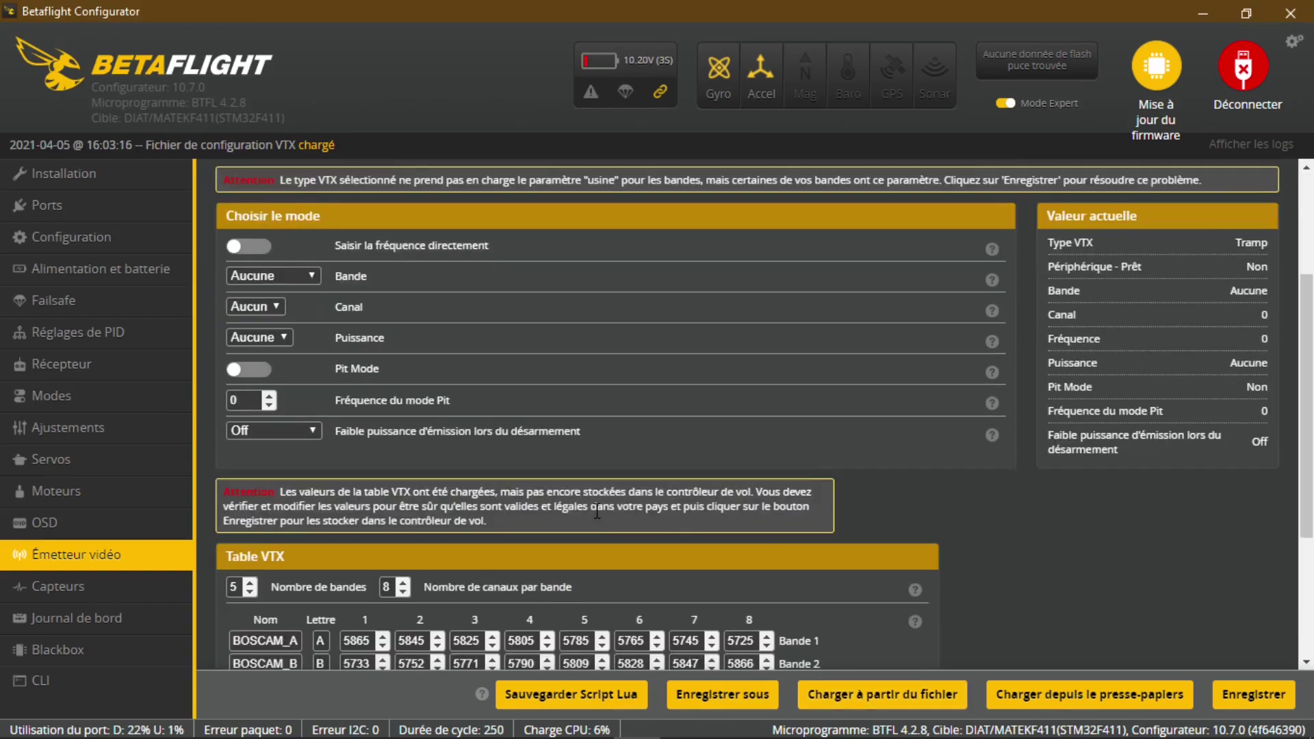
pyautogui.scroll(-1, 1012, 504)
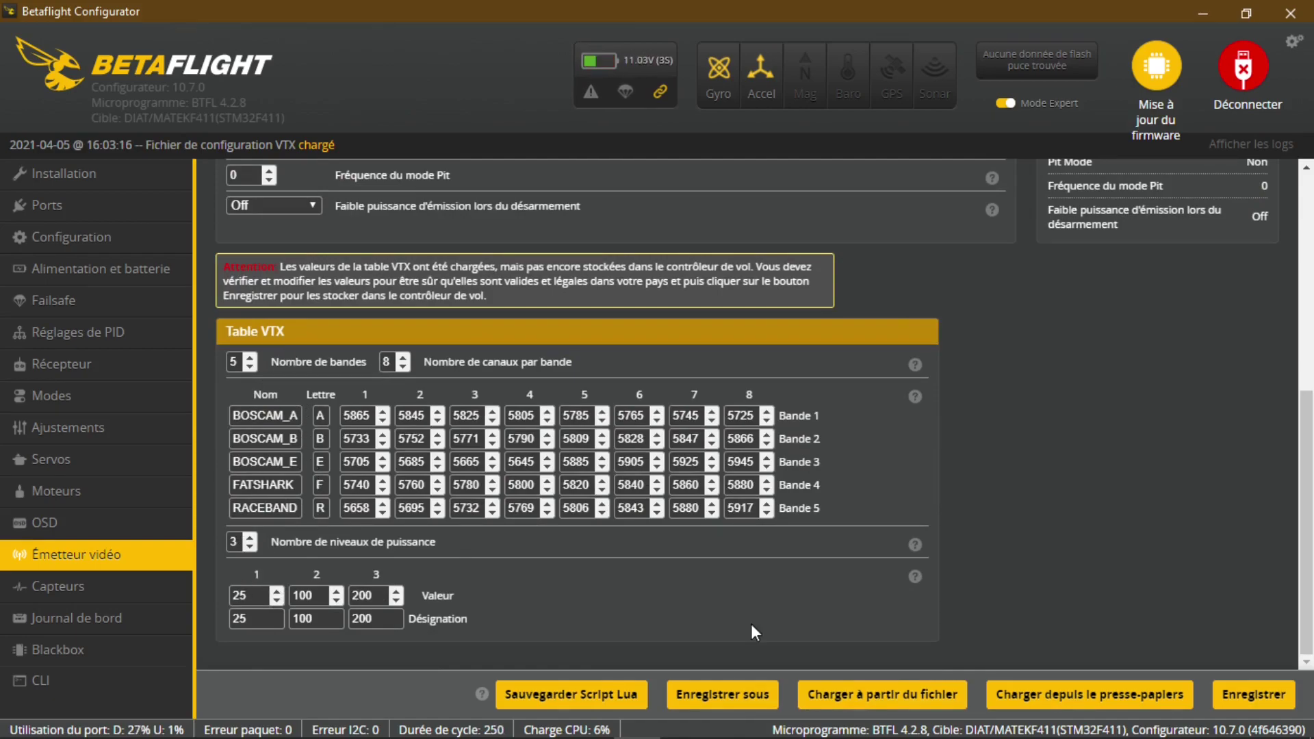
pyautogui.click(1228, 701)
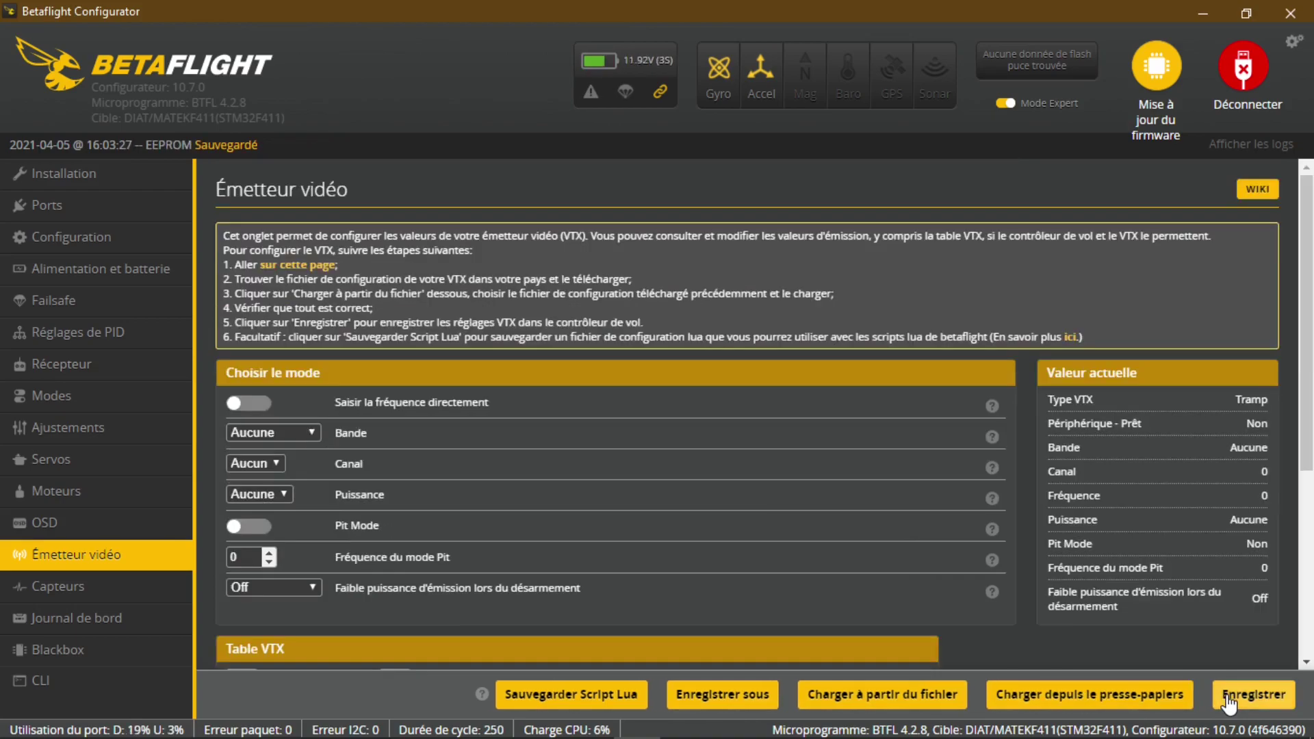
pyautogui.scroll(-5, 660, 523)
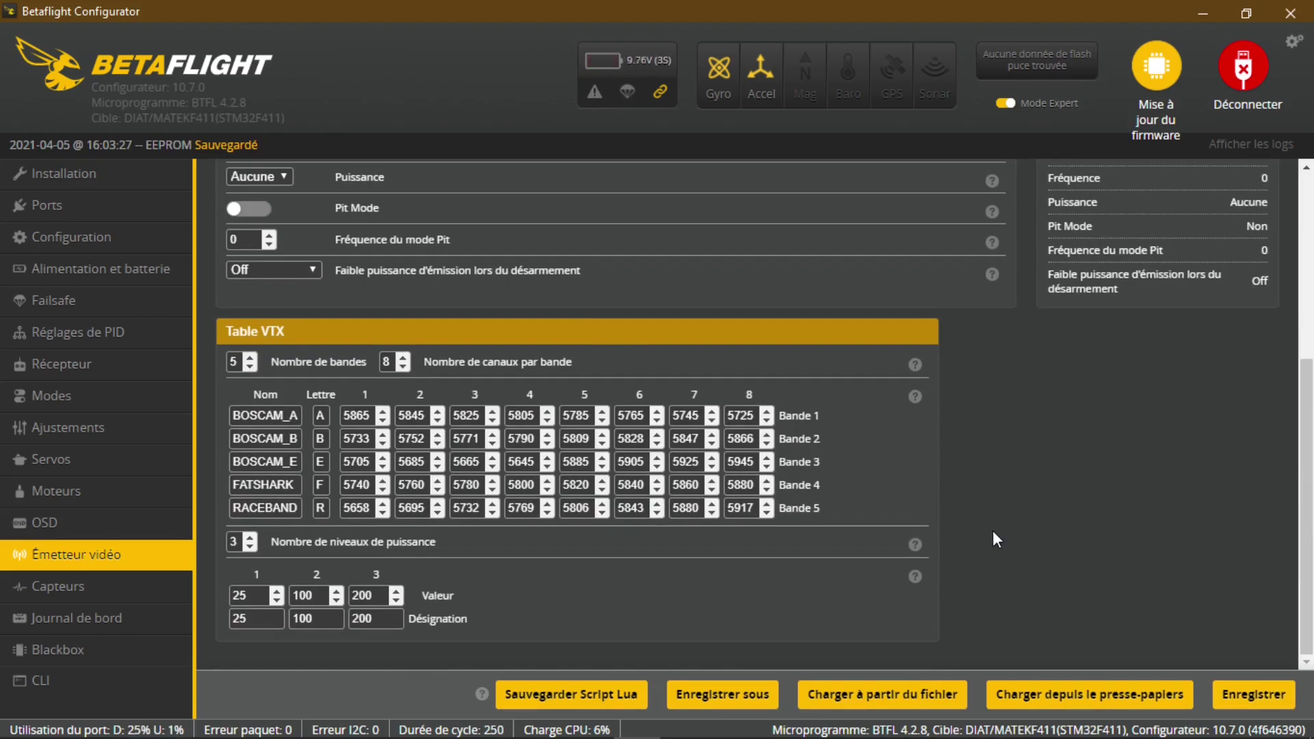
pyautogui.scroll(5, 992, 531)
pyautogui.moveTo(995, 524)
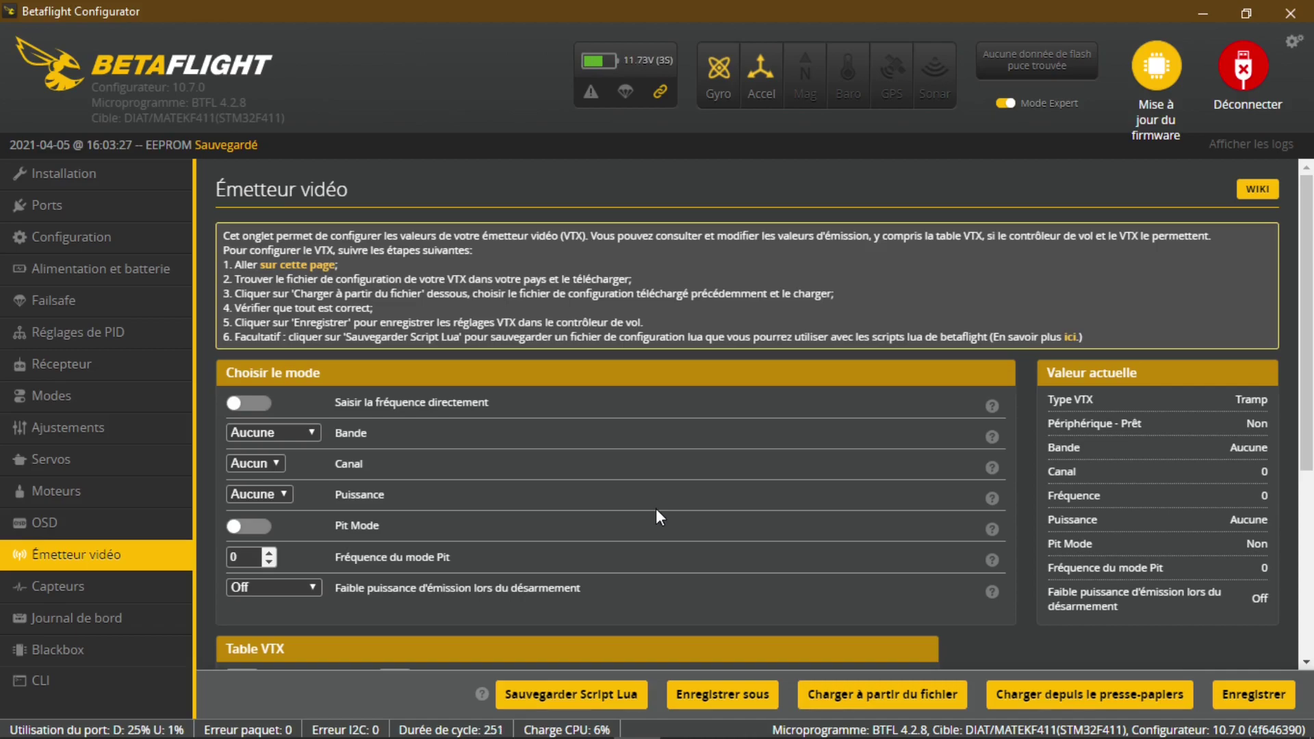
# - In the Configuration page, enable MOTOR_STOP and set the minimum motor throttle value to 4,50 percent
pyautogui.click(135, 215)
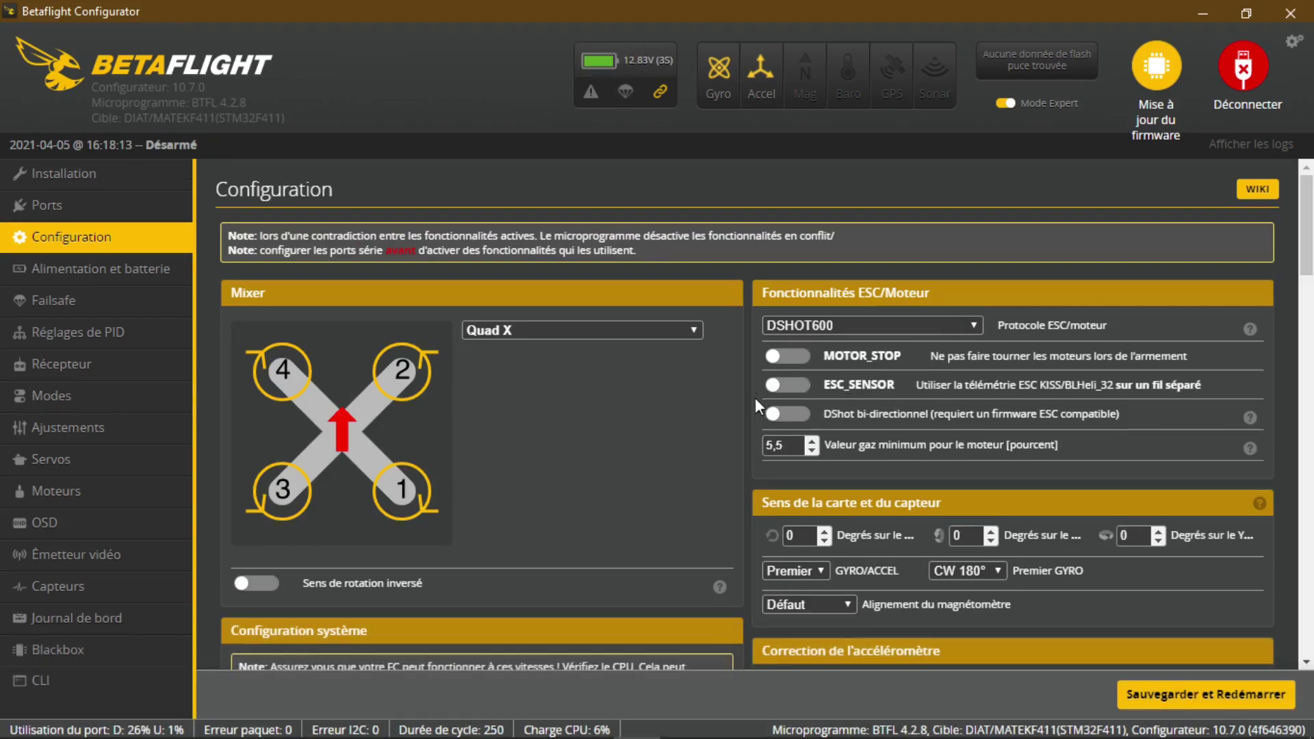
pyautogui.click(790, 363)
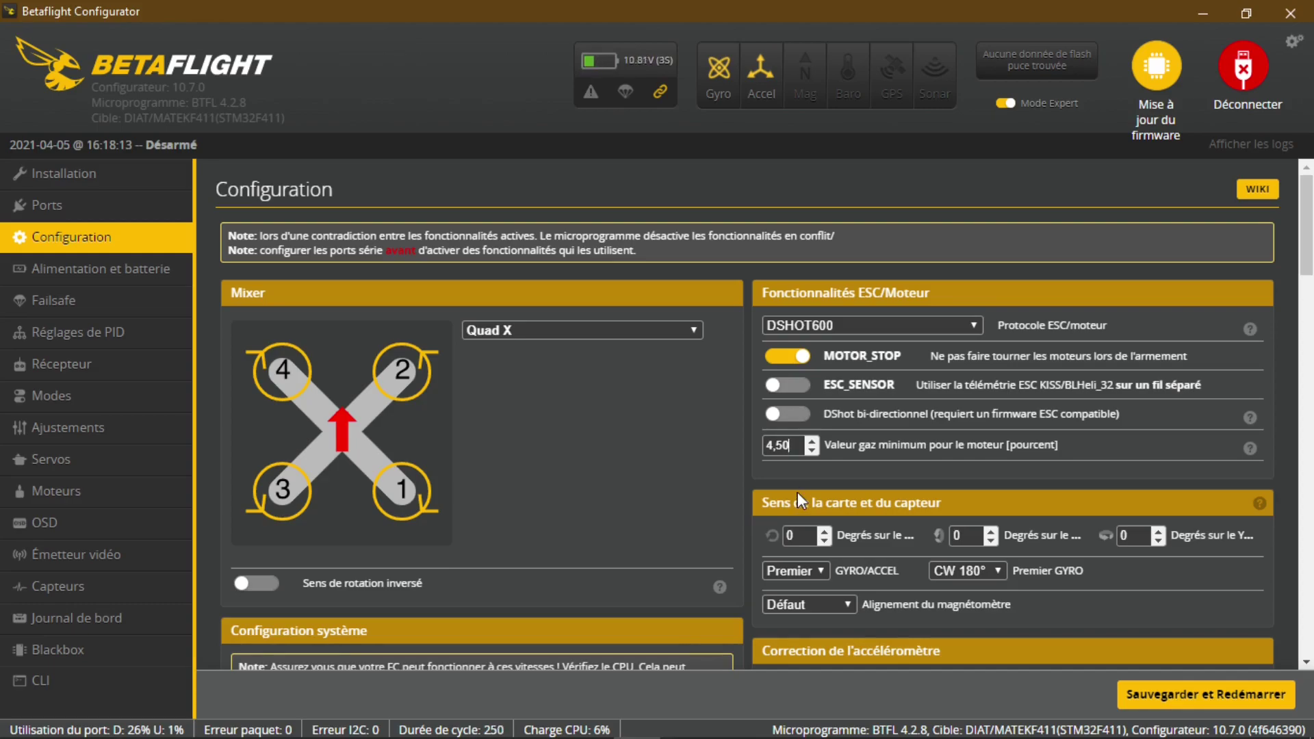
pyautogui.moveTo(1251, 450)
# - Disable the barometer and the magnetometer in the system configuration
pyautogui.scroll(-4, 647, 448)
pyautogui.scroll(-2, 648, 449)
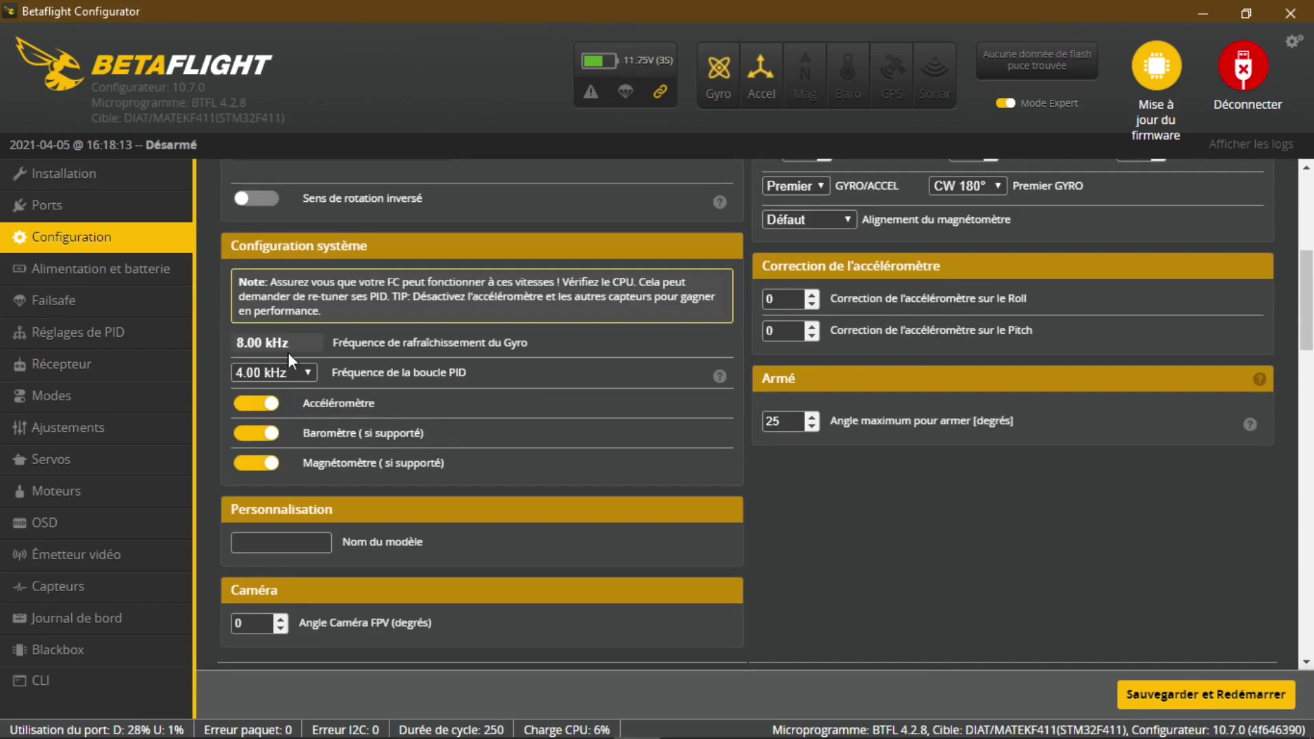
pyautogui.moveTo(724, 379)
pyautogui.click(255, 435)
pyautogui.click(258, 464)
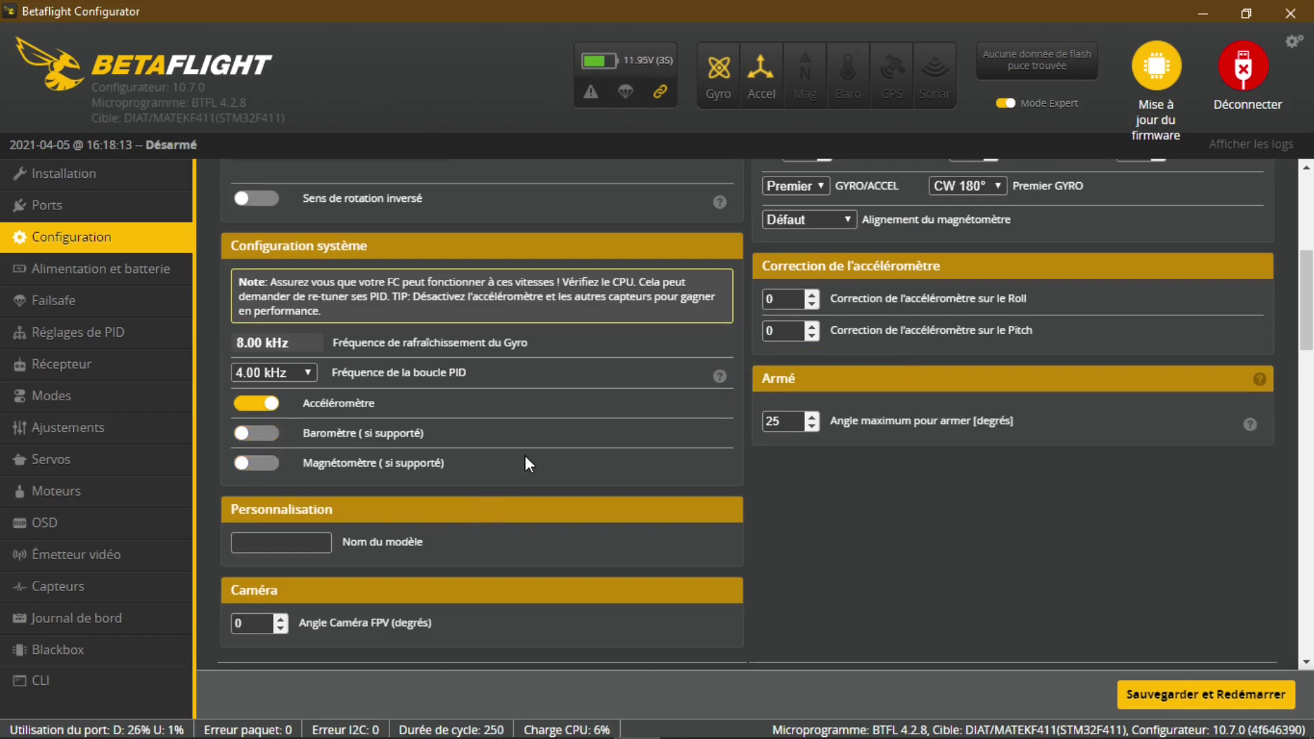
# - Name the model Fus-X111 and set the FPV camera angle to 15 degrees
pyautogui.click(325, 542)
pyautogui.write('Fus-X111')
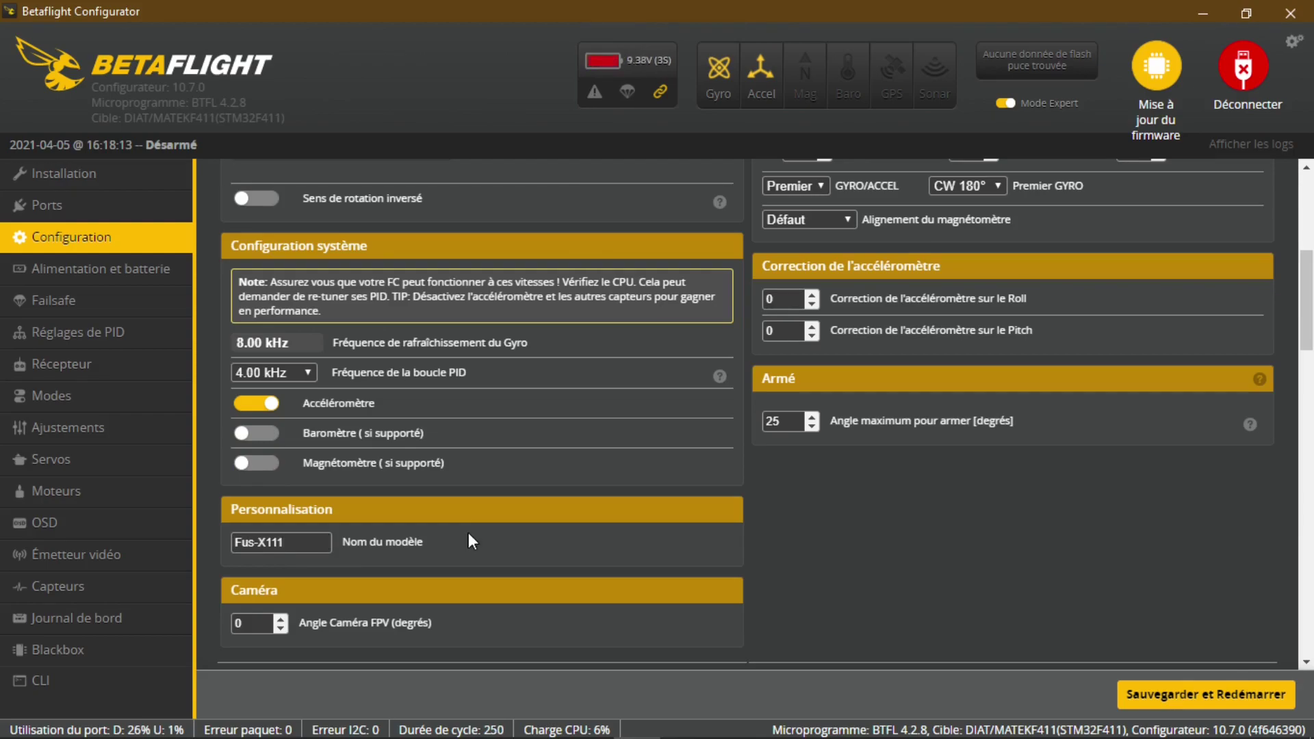
pyautogui.scroll(-3, 468, 534)
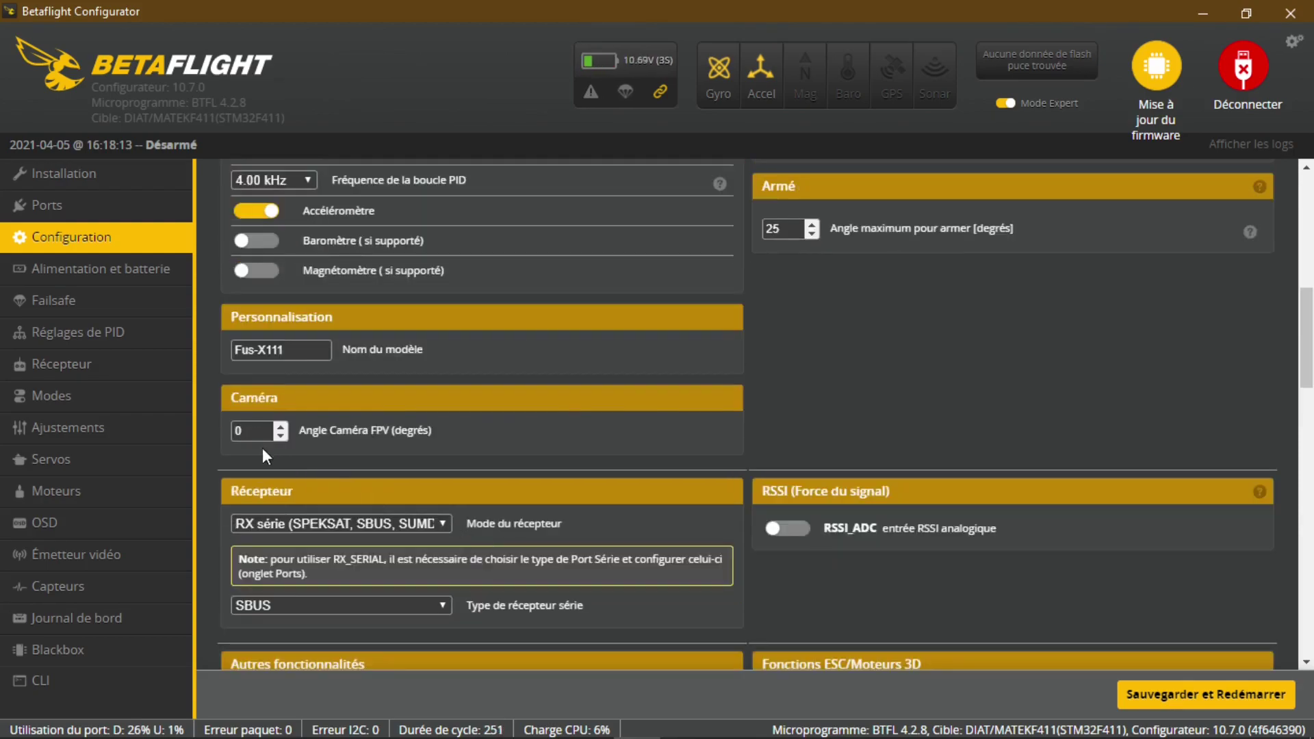
pyautogui.click(251, 429)
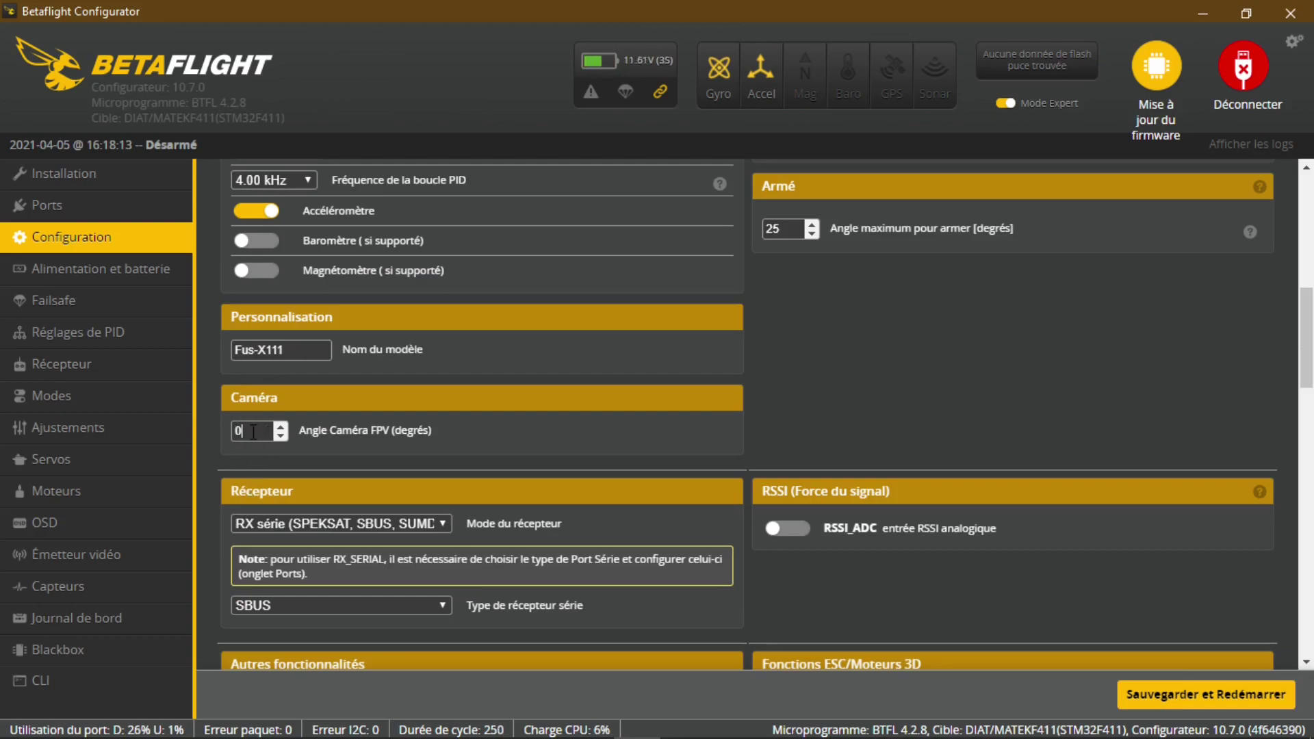
pyautogui.moveTo(252, 431); pyautogui.dragTo(233, 431)
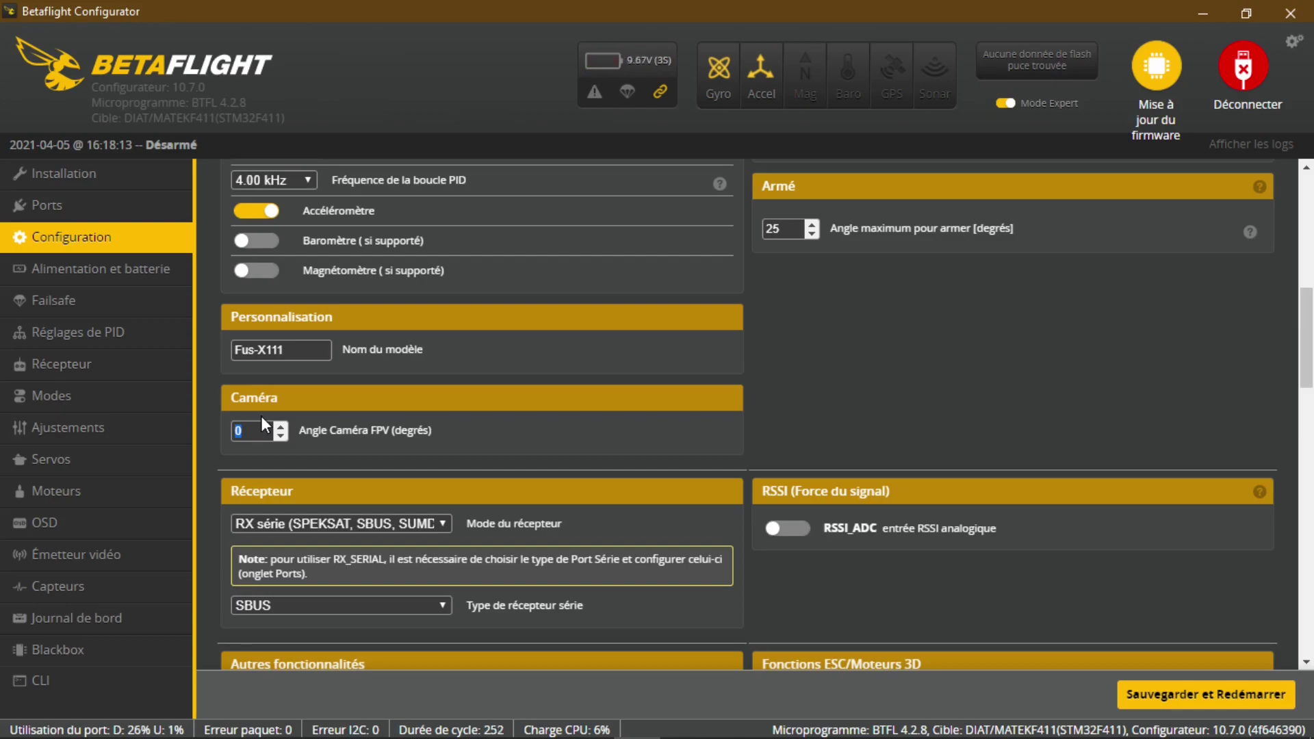
pyautogui.write('15')
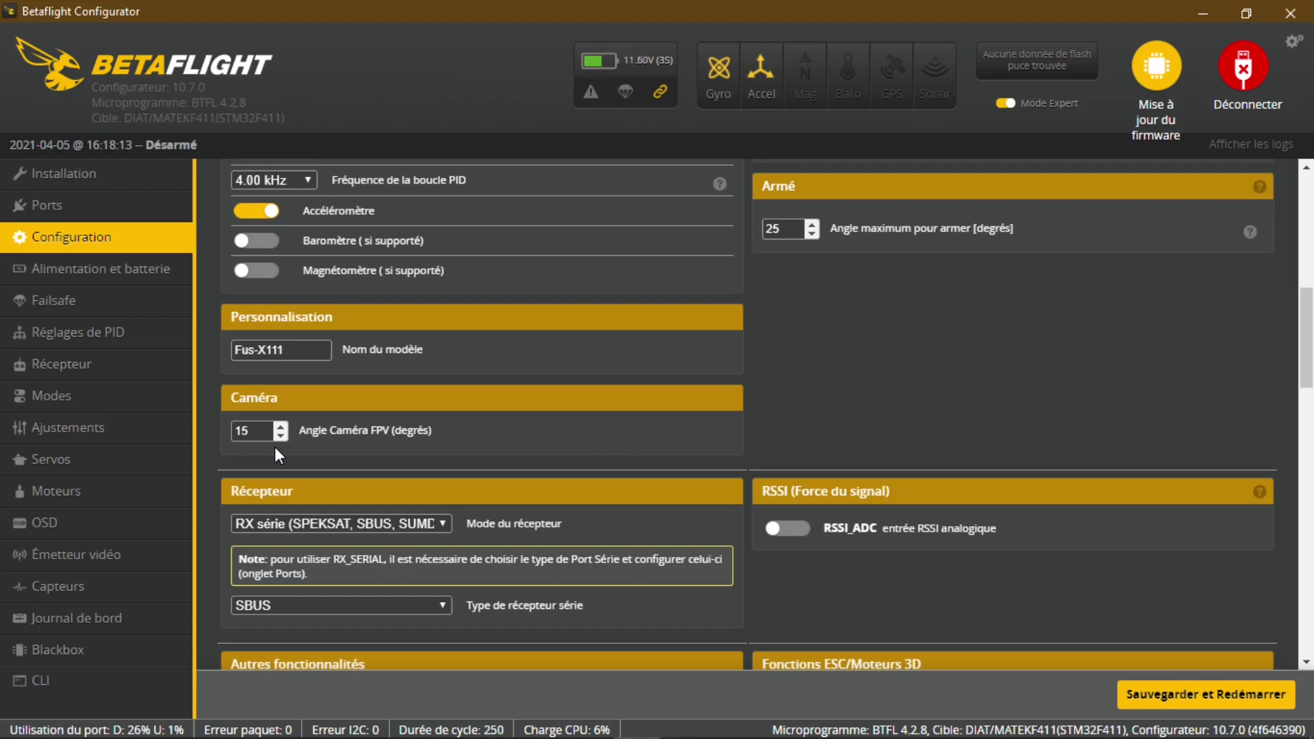
# - Set the receiver mode to RX série (SPEKSAT, SBUS, SUMD) and the serial receiver type to IBUS
pyautogui.click(251, 432)
pyautogui.scroll(3, 806, 396)
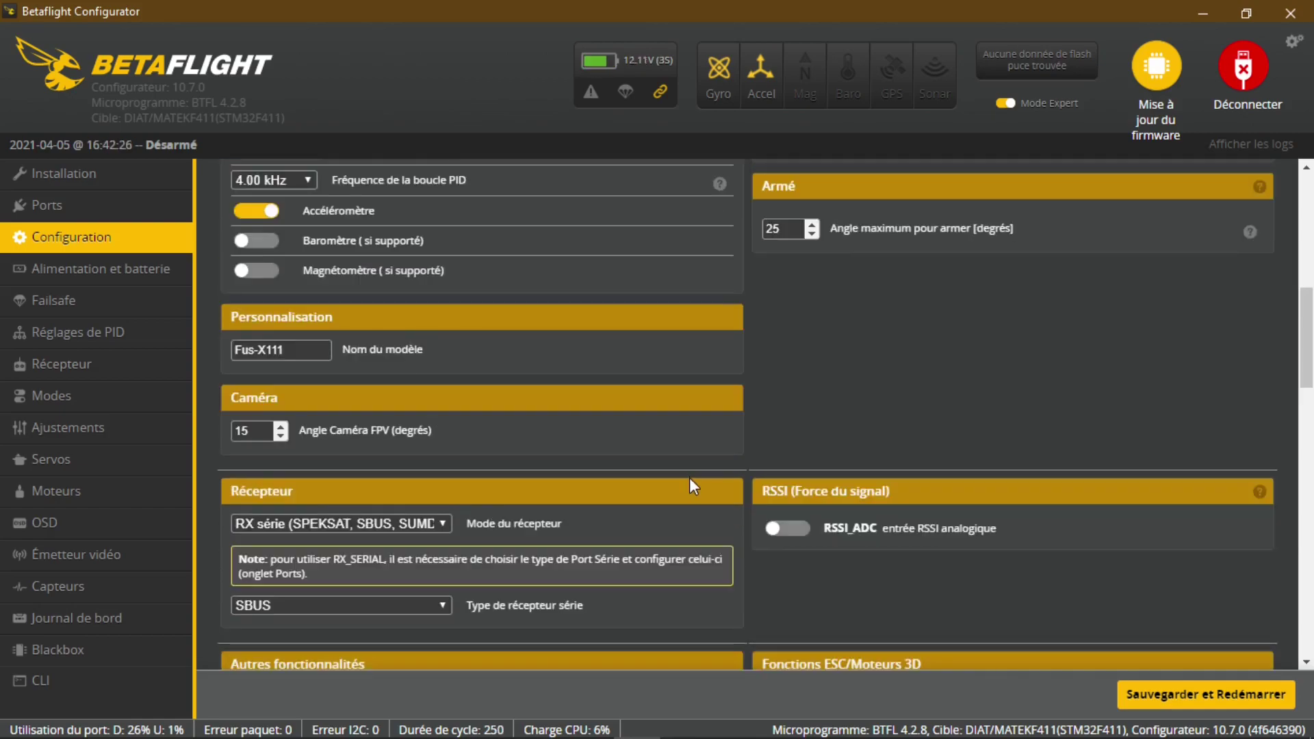
pyautogui.scroll(-3, 688, 479)
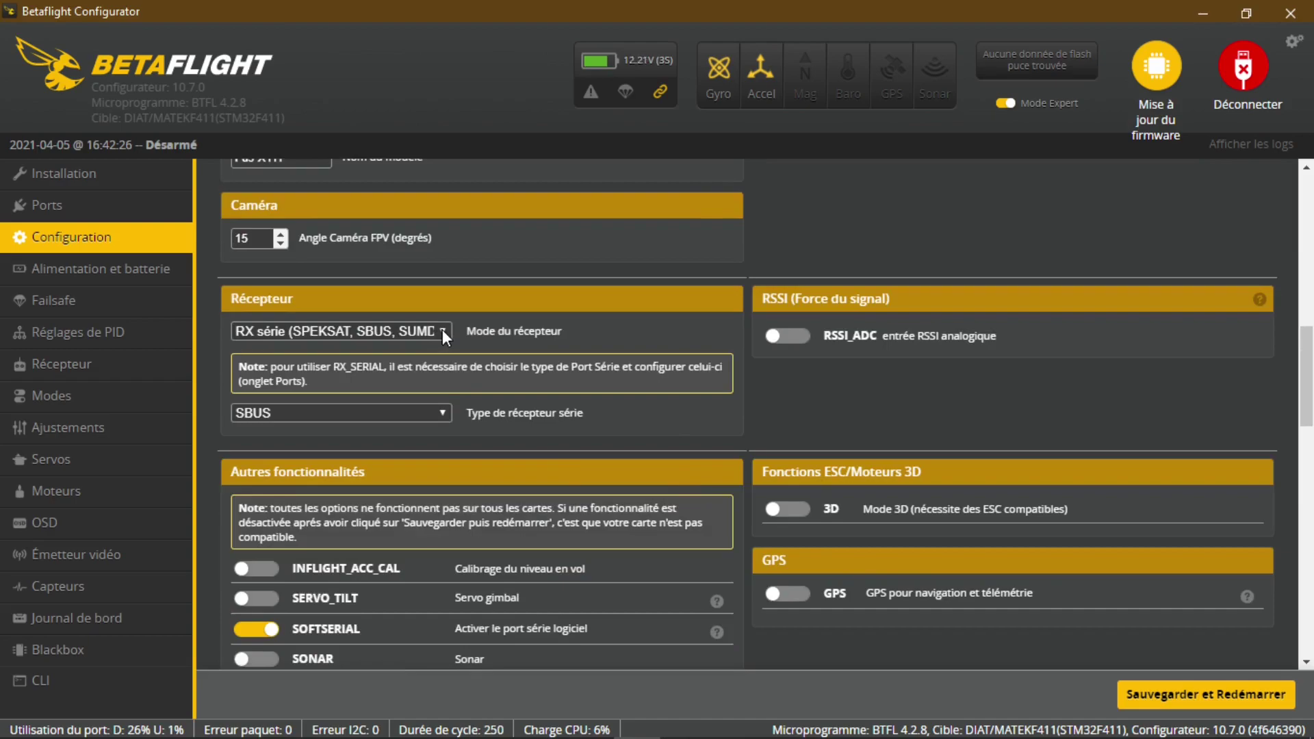
pyautogui.click(442, 329)
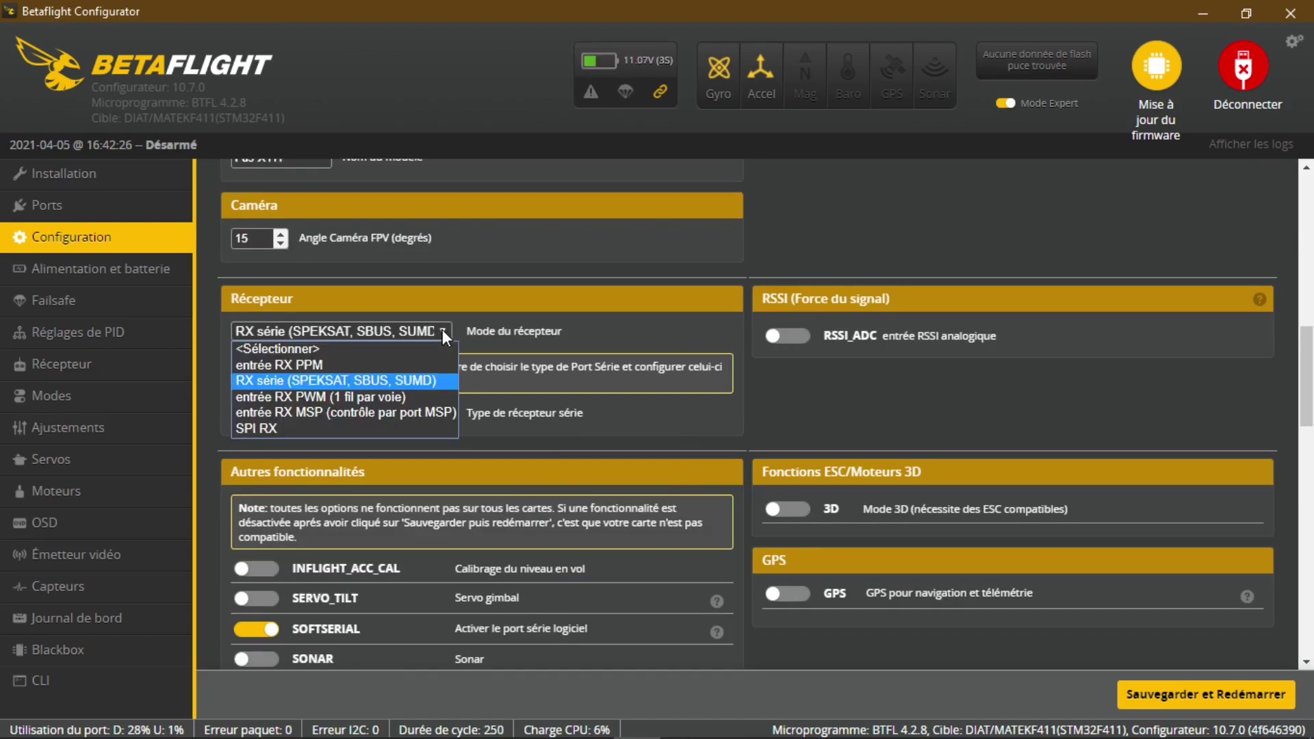
pyautogui.click(438, 380)
pyautogui.click(442, 413)
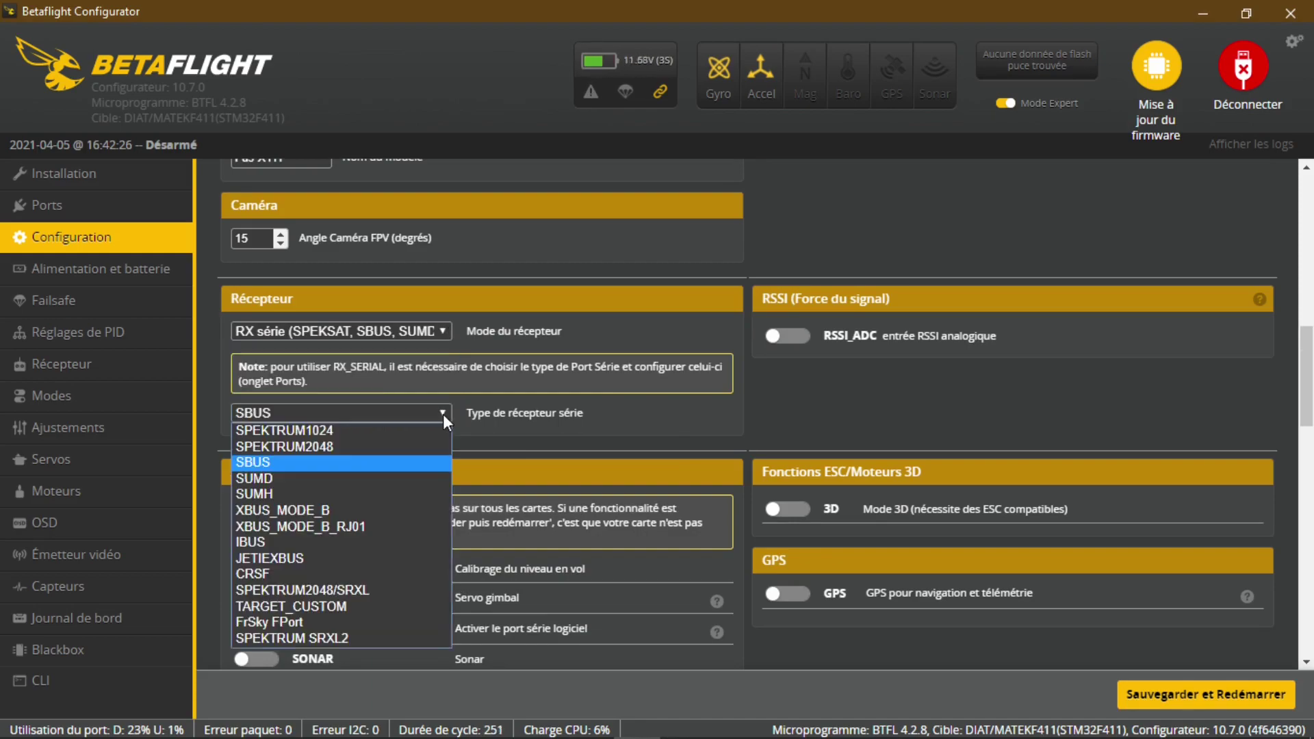
pyautogui.click(420, 541)
# - Enable LED_STRIP and disable DYNAMIC_FILTER in the other features, and save the configuration with a reboot
pyautogui.scroll(-4, 846, 600)
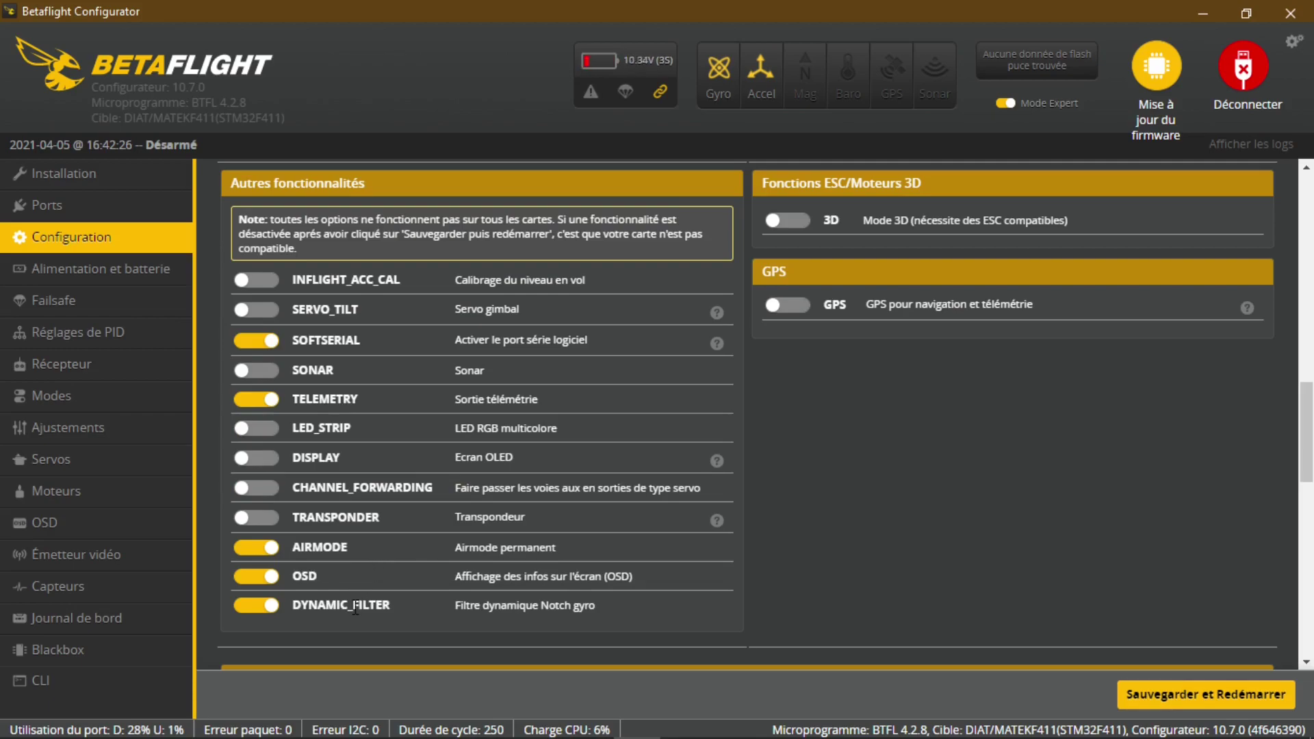
pyautogui.click(264, 429)
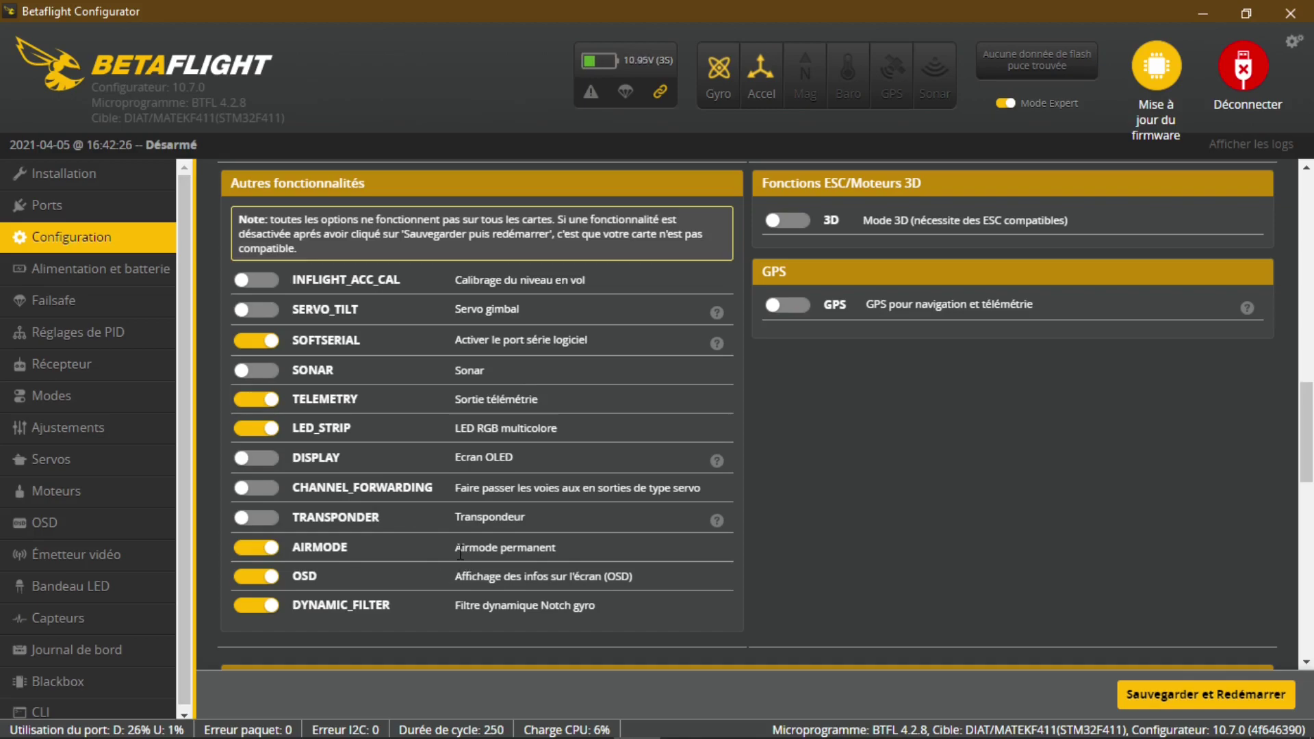
pyautogui.scroll(-1, 388, 552)
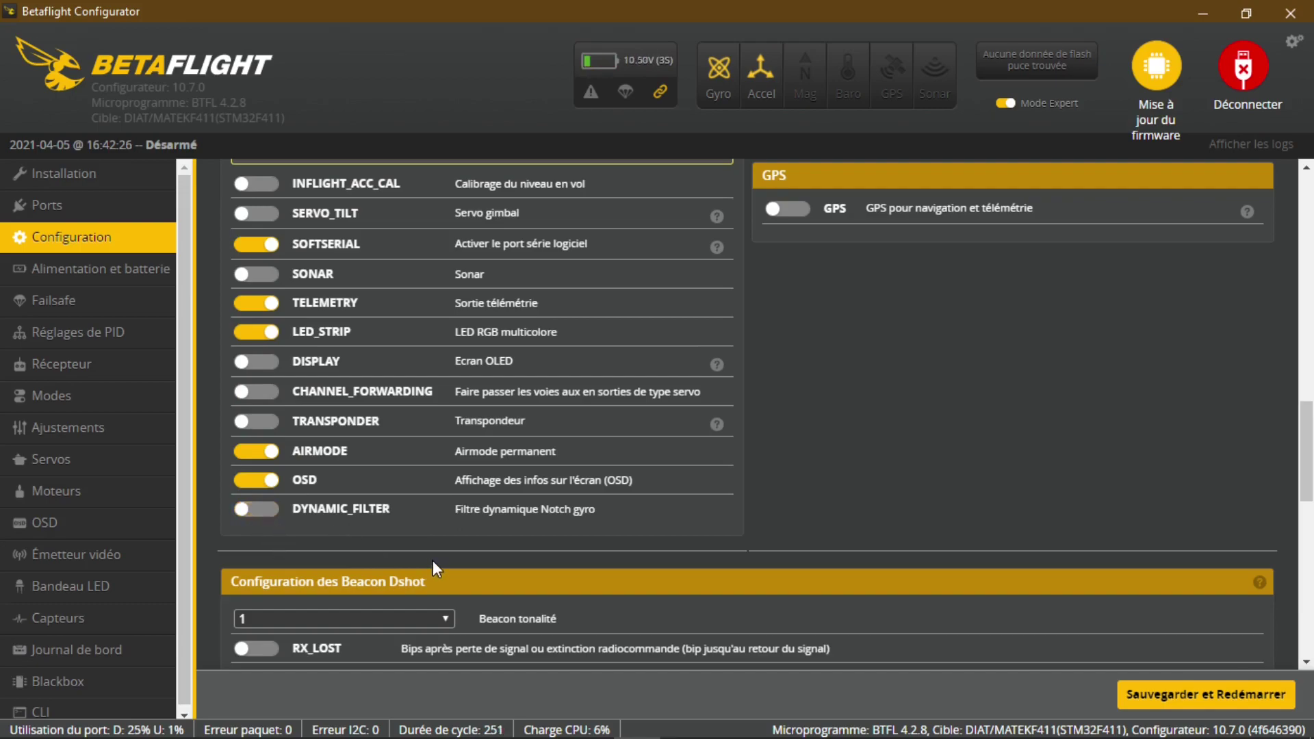
pyautogui.scroll(-4, 432, 560)
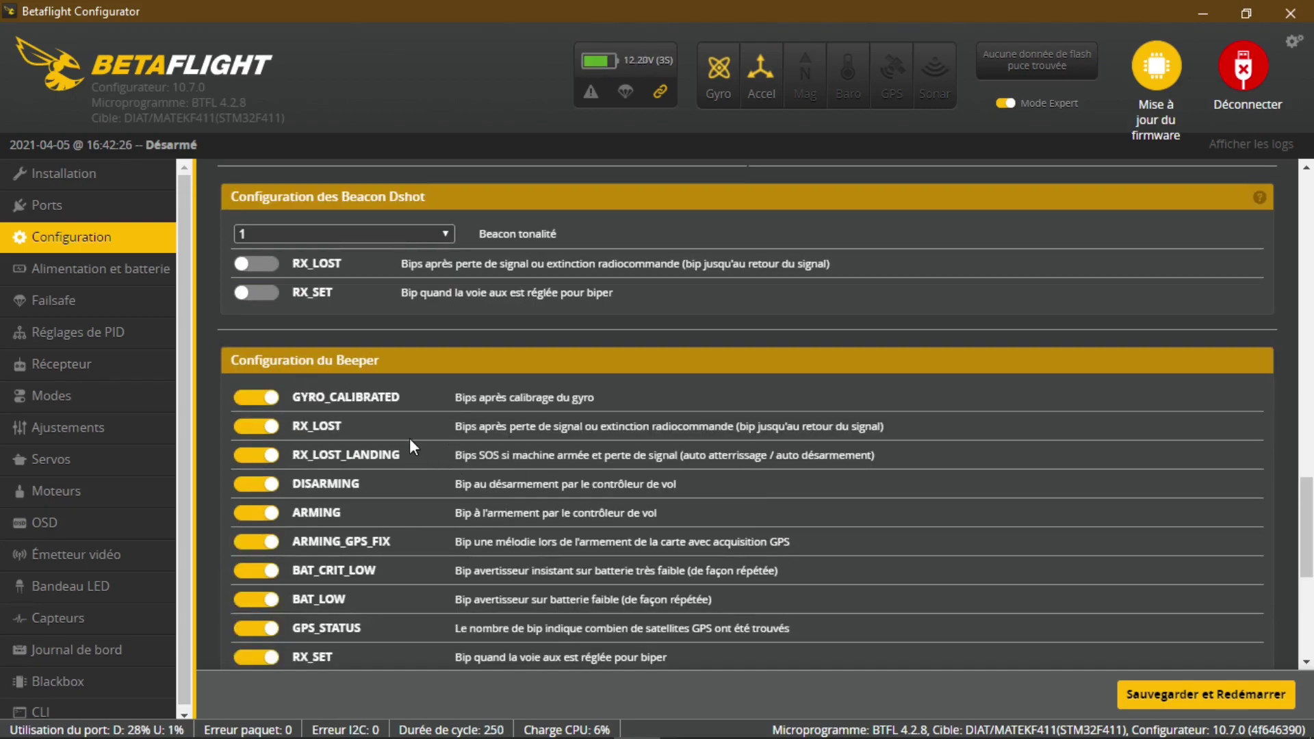
pyautogui.scroll(-4, 409, 447)
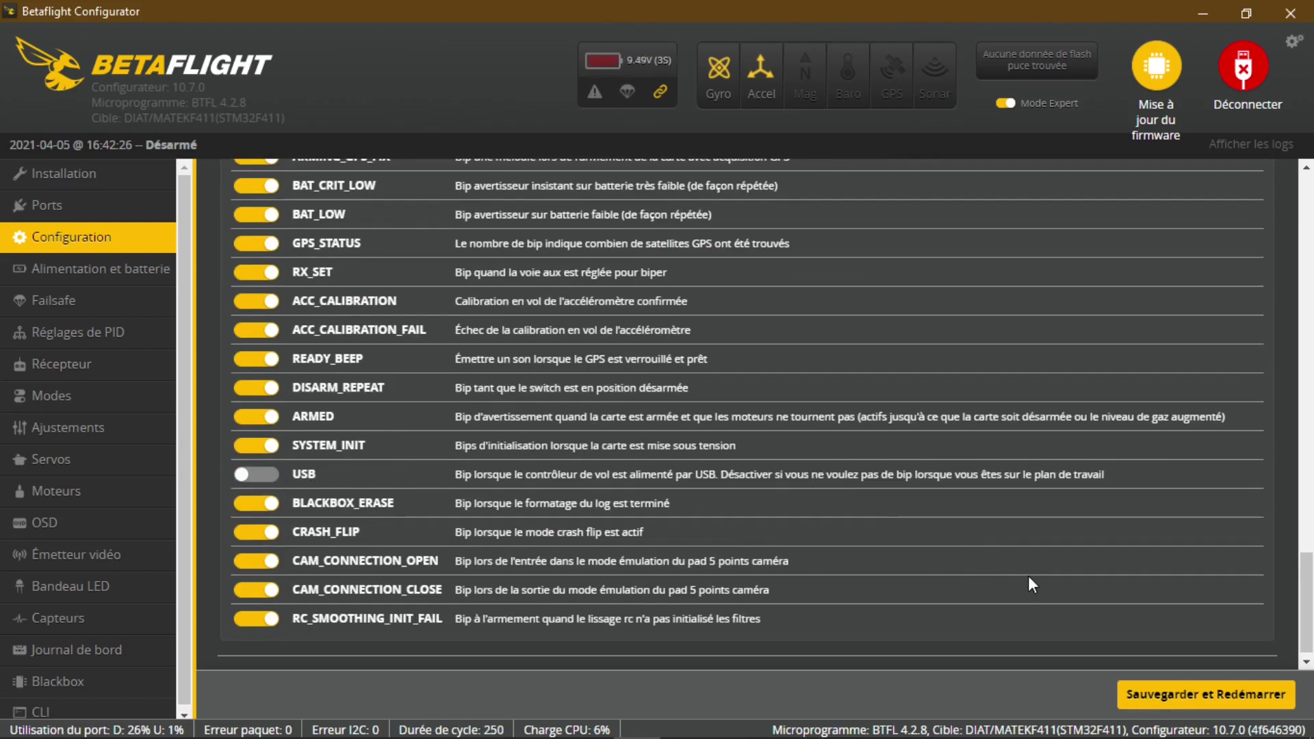
pyautogui.click(1143, 694)
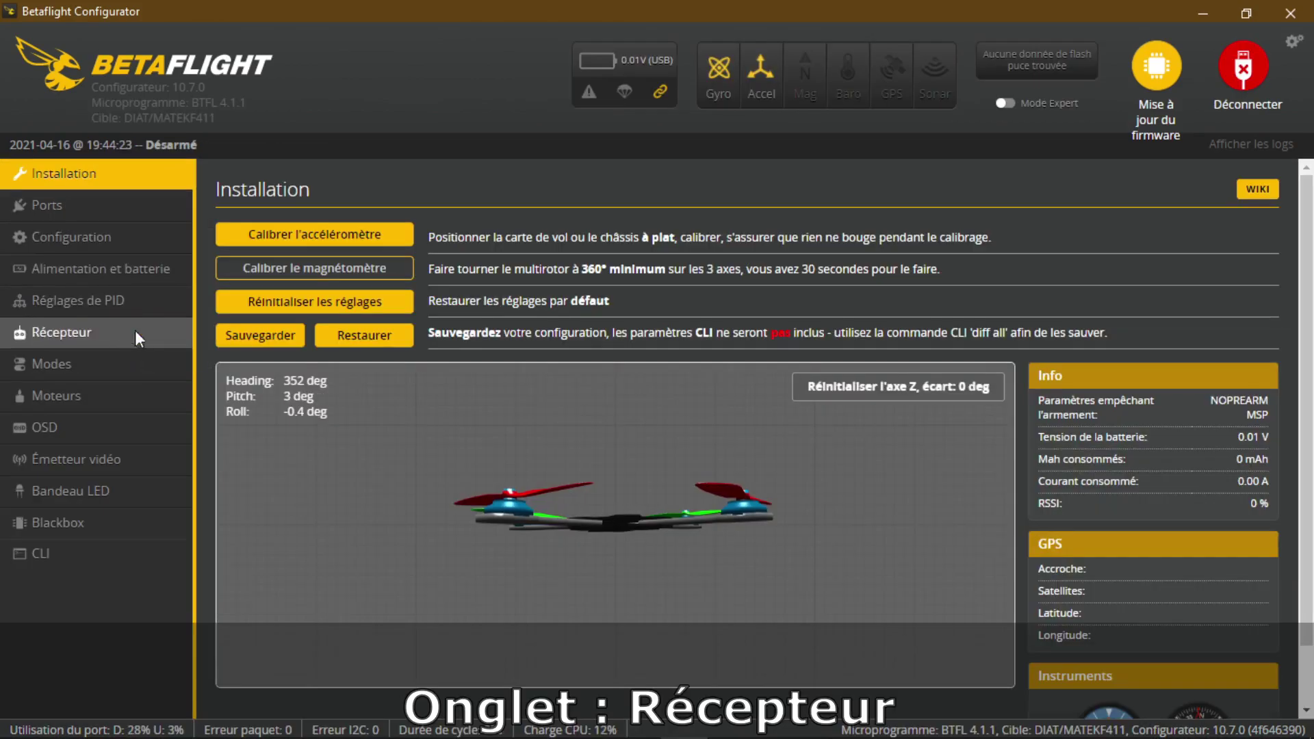
# - Examine the channel bars, the receiver settings and the channel graph on the Récepteur page
pyautogui.click(134, 331)
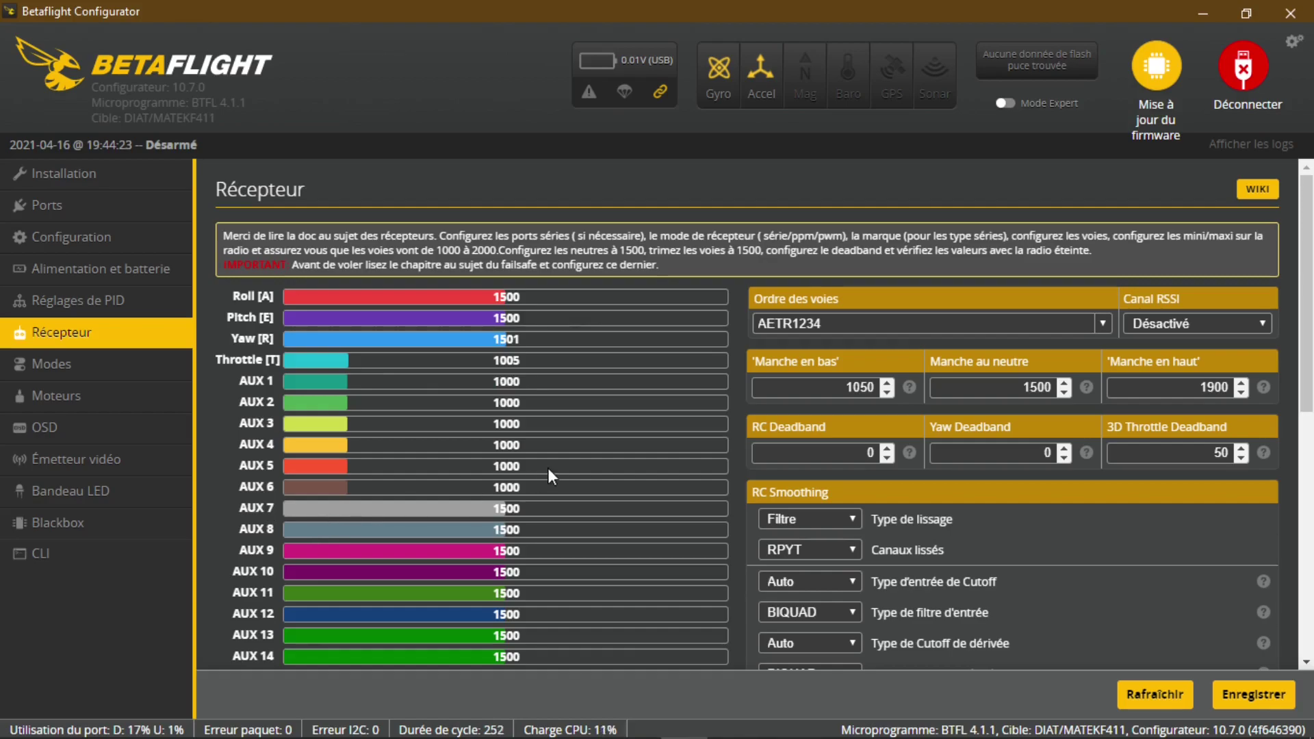
pyautogui.scroll(-10, 598, 461)
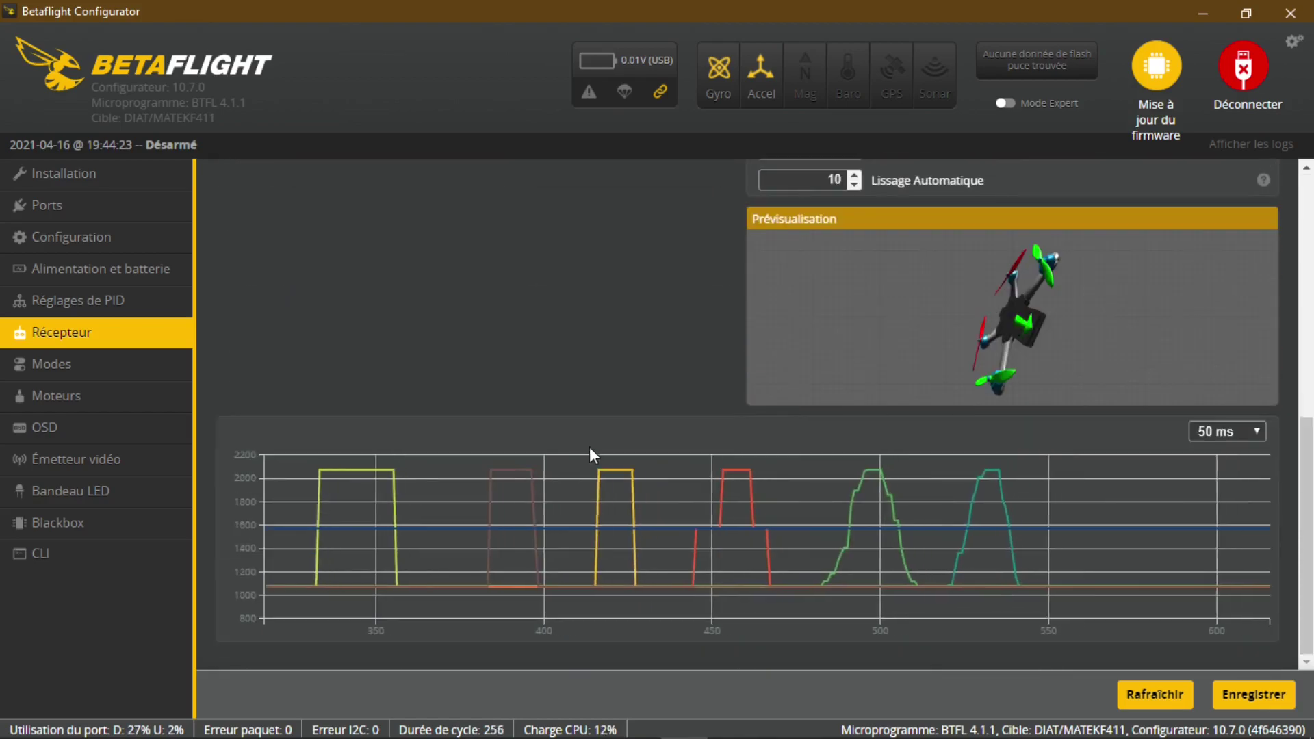
pyautogui.scroll(10, 589, 447)
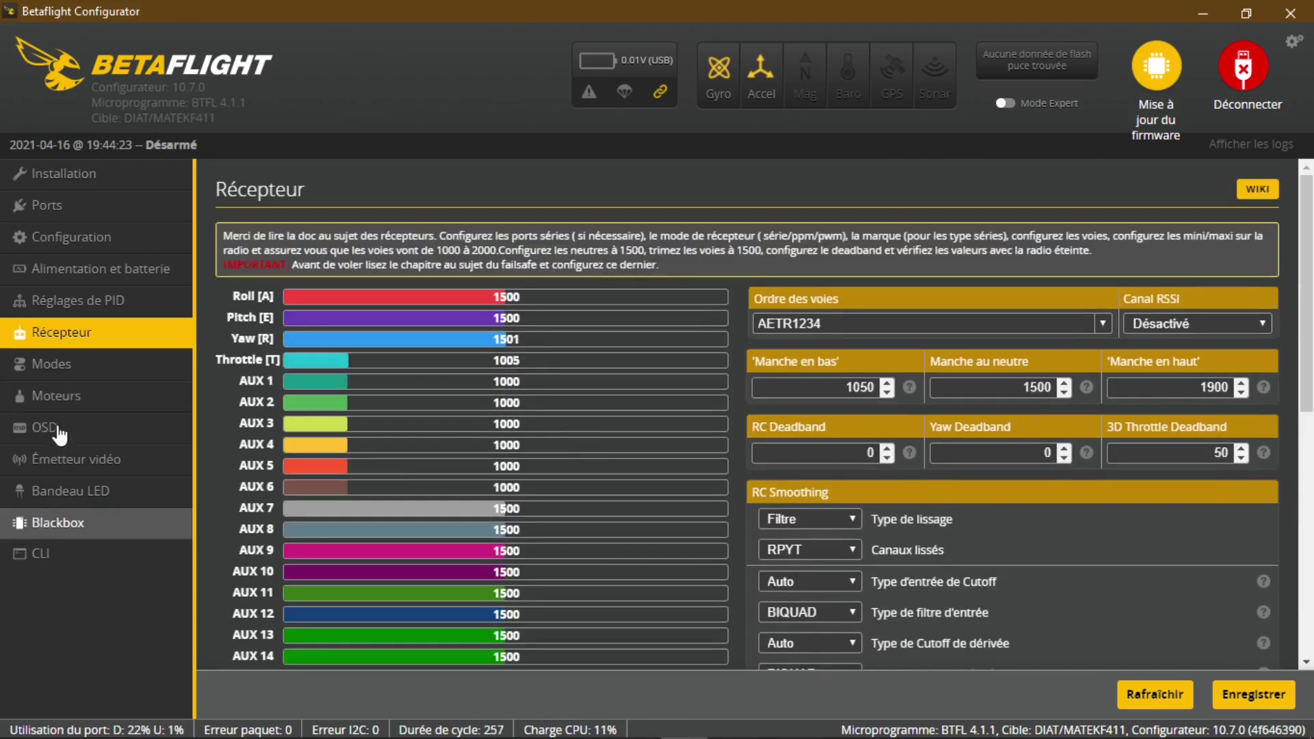
# - Review the AUX channel and range assigned to each flight mode, from ARM and ANGLE through BEEPER, AIR MODE, FLIP OVER AFTER CRASH and PREARM
pyautogui.click(146, 360)
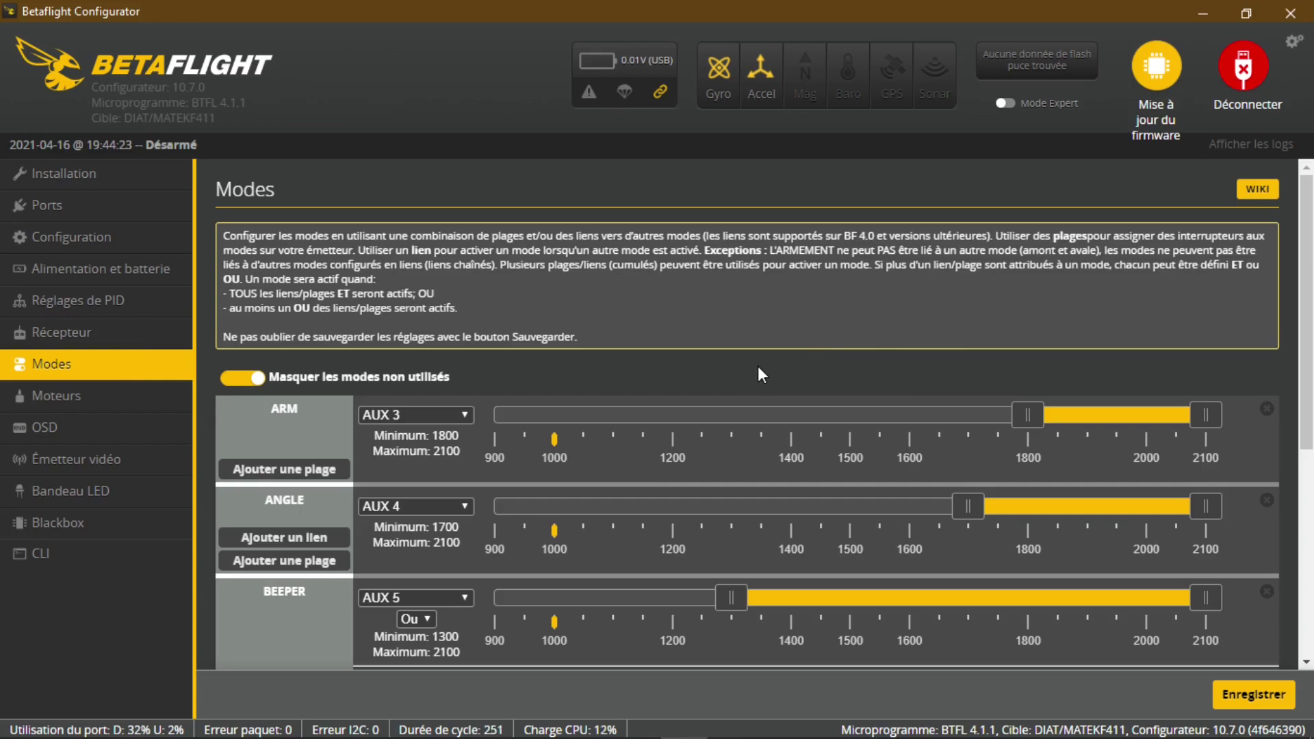
pyautogui.scroll(-3, 758, 365)
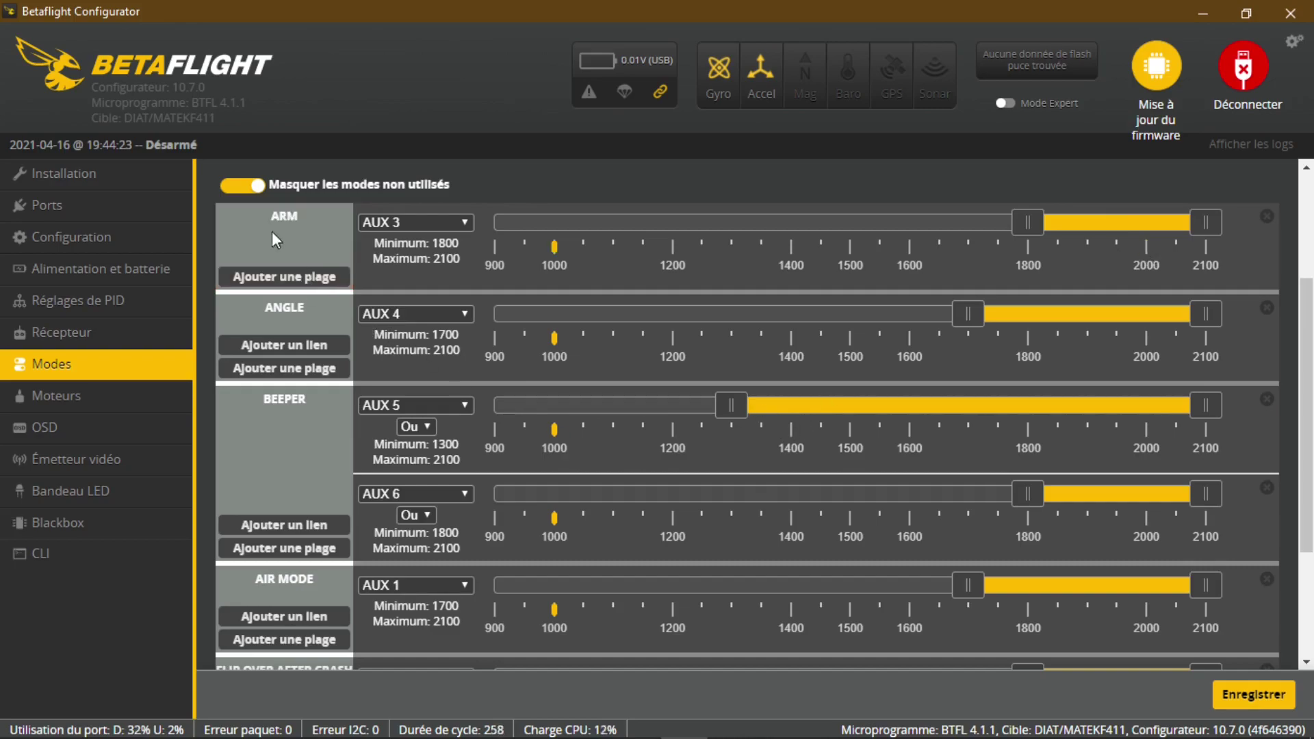
pyautogui.scroll(-3, 314, 246)
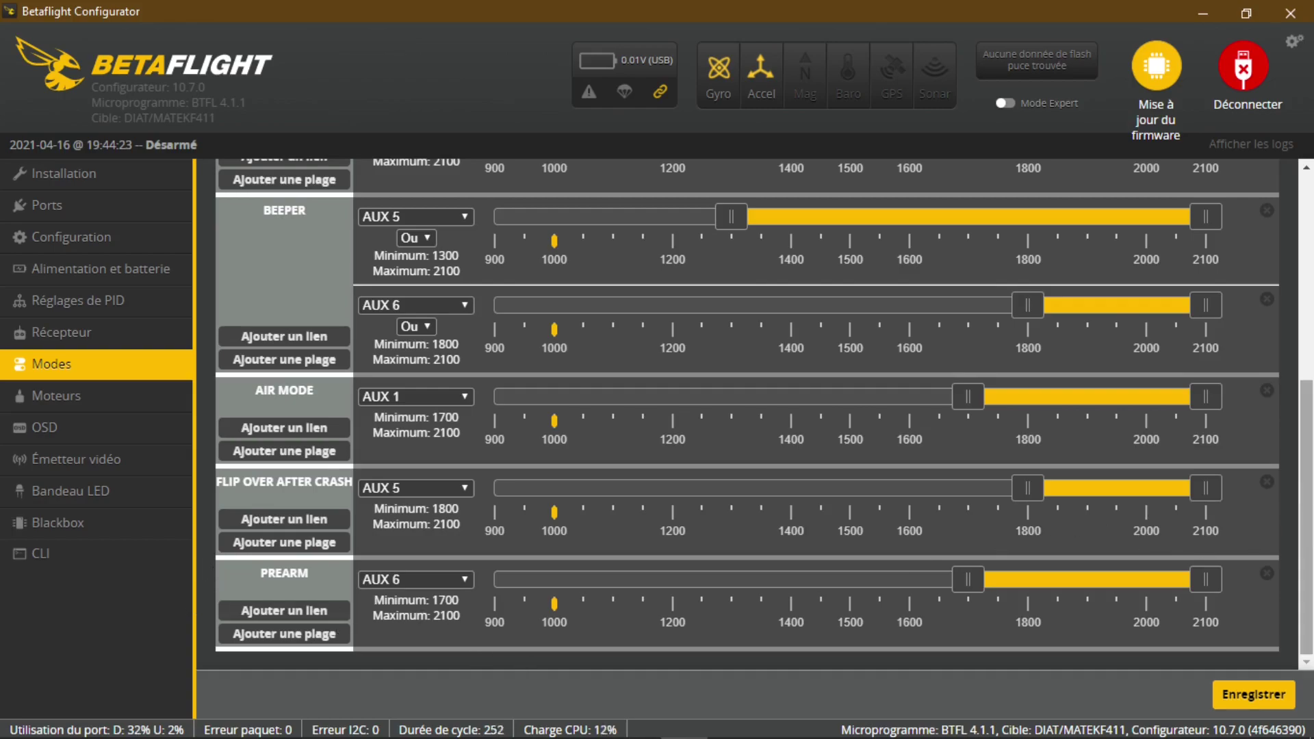
pyautogui.scroll(1, 1312, 483)
pyautogui.scroll(-1, 1311, 484)
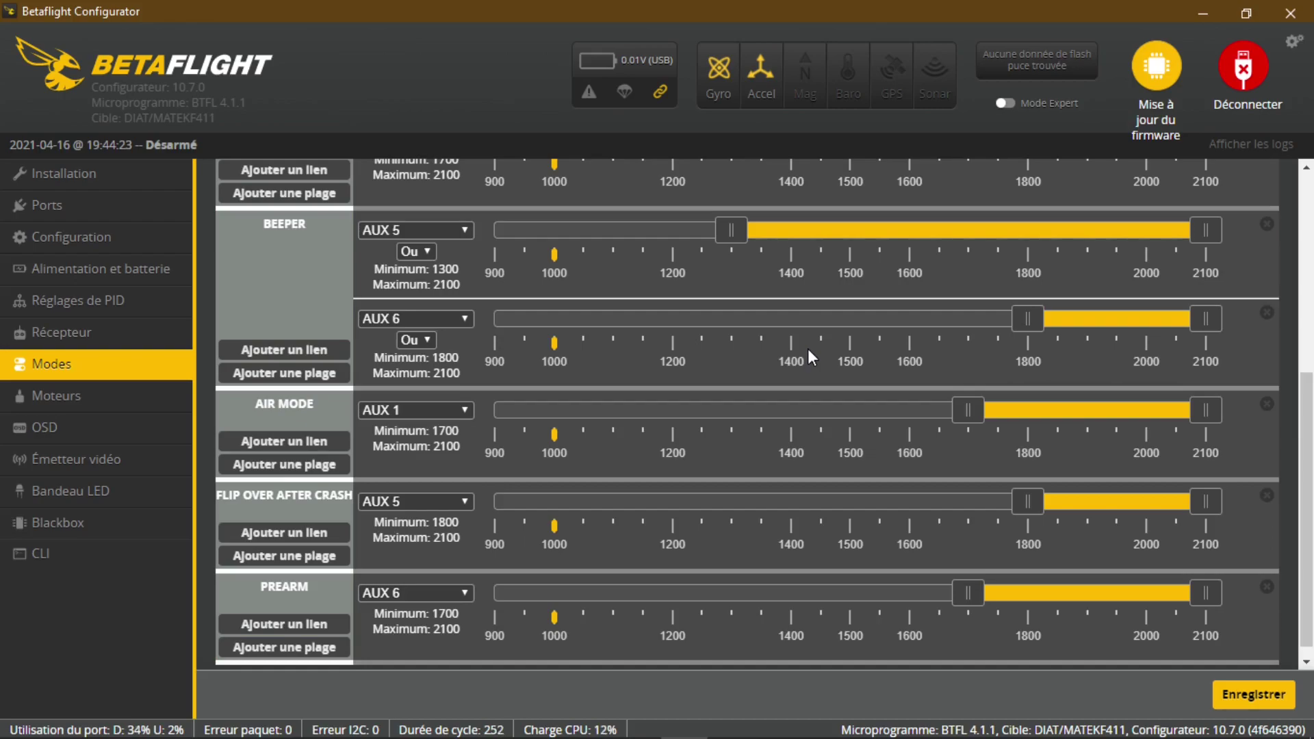
pyautogui.scroll(3, 717, 275)
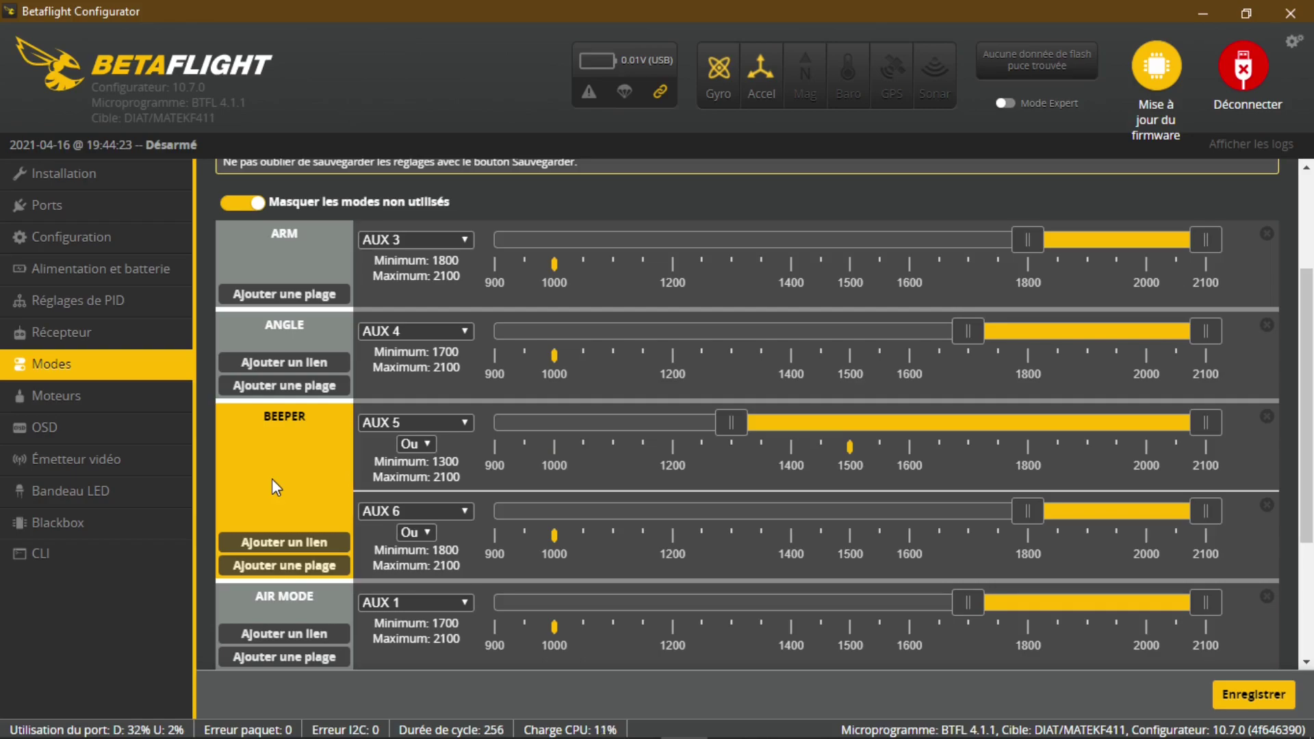
pyautogui.scroll(-3, 307, 523)
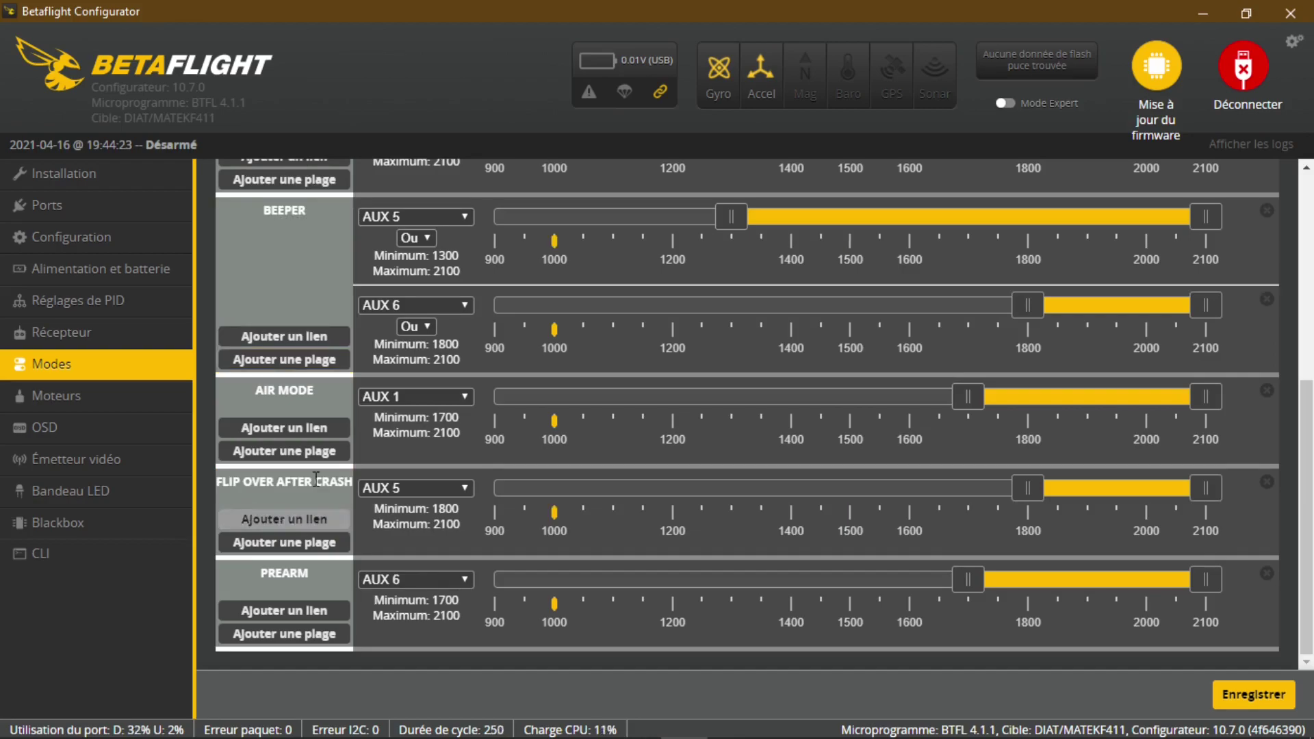
pyautogui.scroll(4, 301, 479)
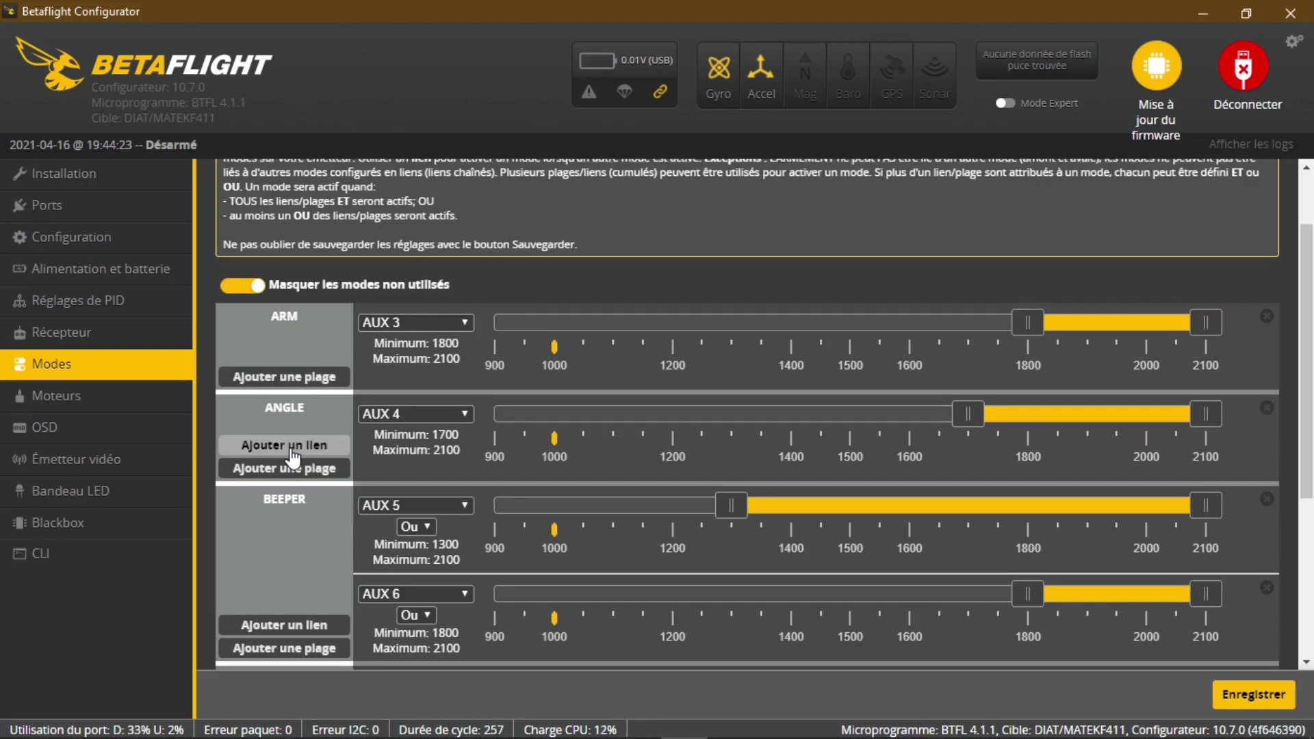
pyautogui.scroll(-2, 310, 514)
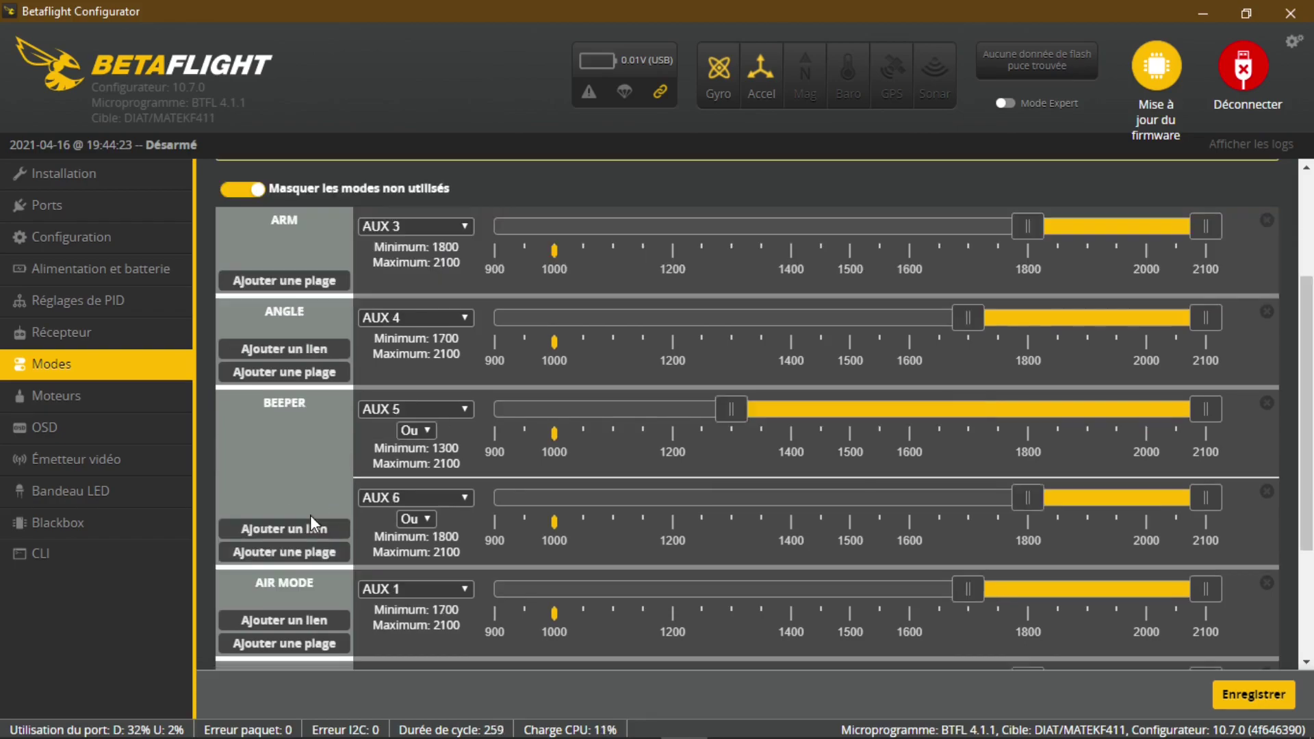
pyautogui.scroll(2, 312, 519)
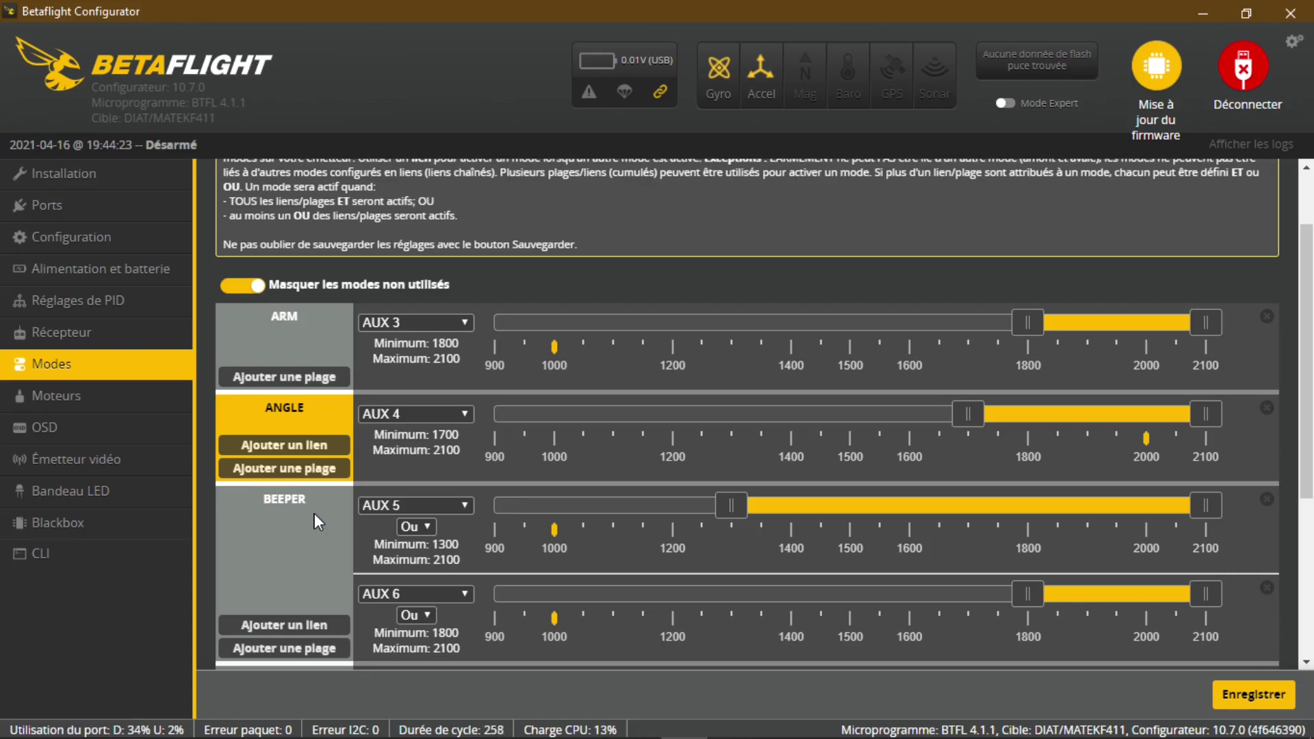
pyautogui.scroll(-4, 285, 413)
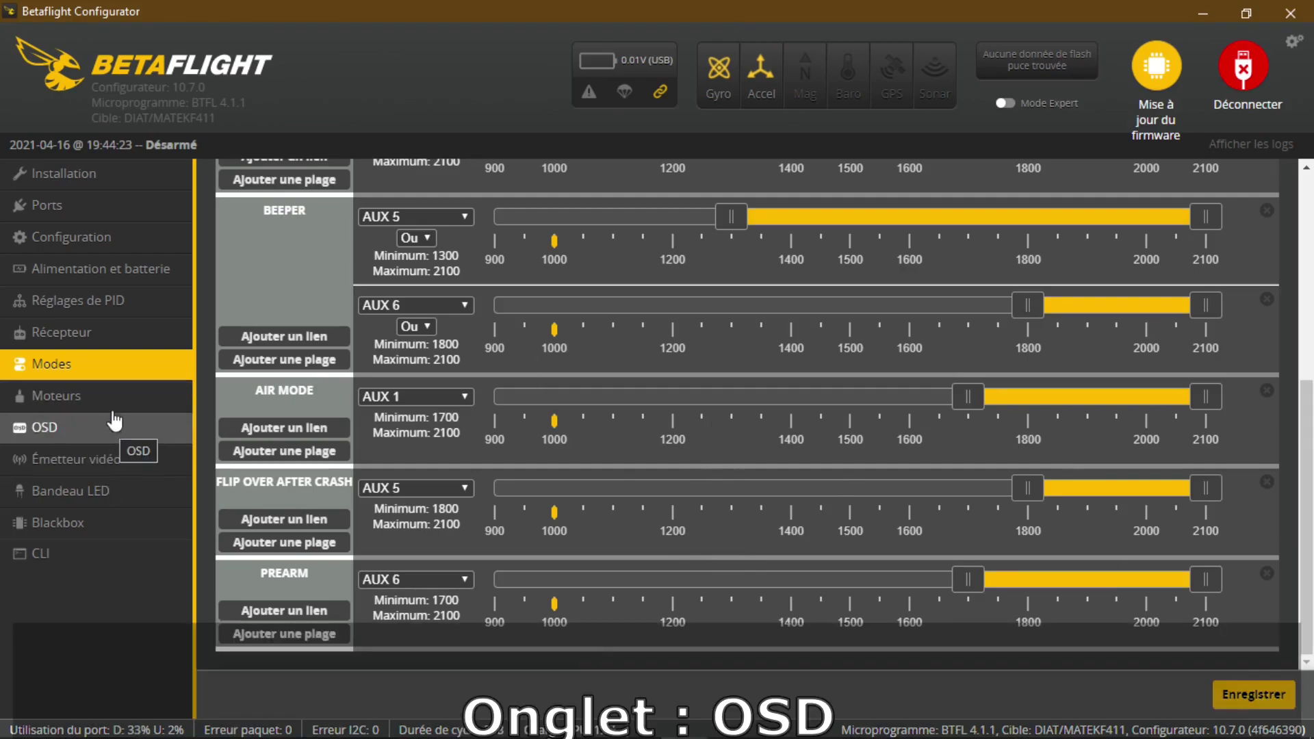
# - Examine the motor numbering diagram and the motor test controls on the Moteurs page
pyautogui.click(113, 426)
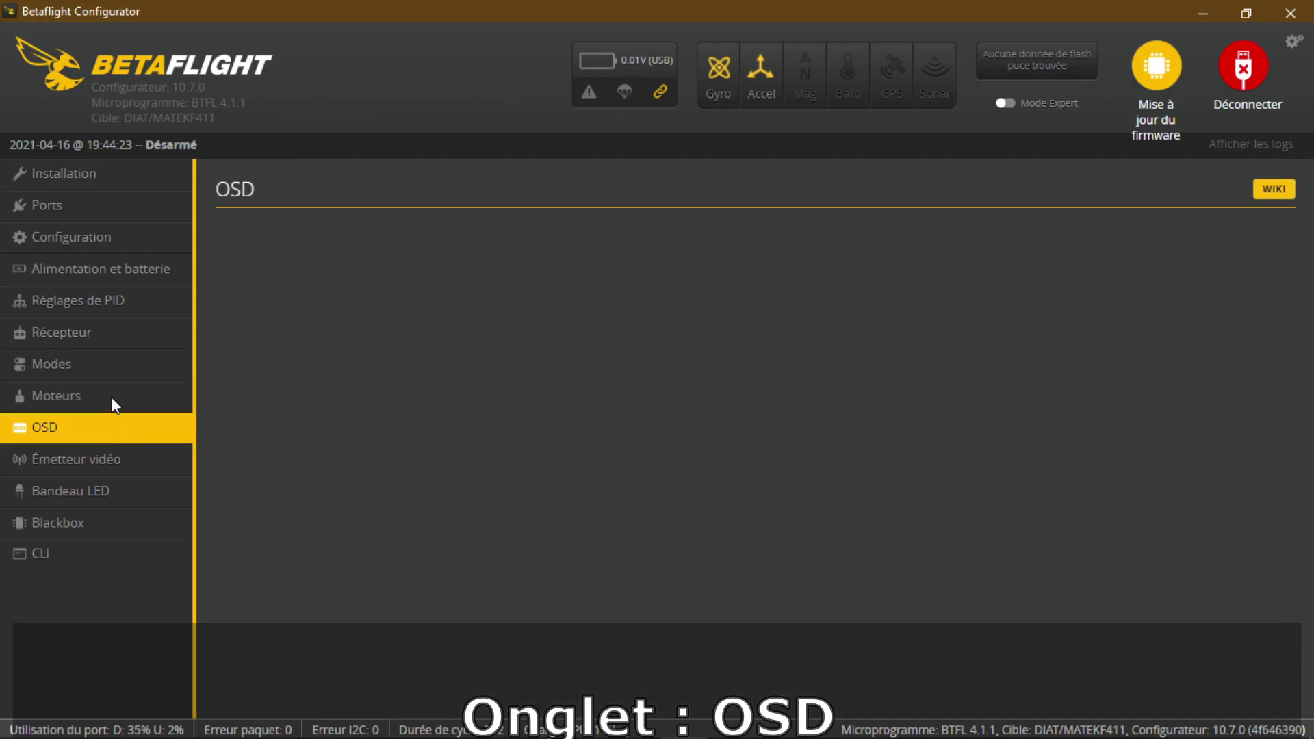
pyautogui.click(105, 397)
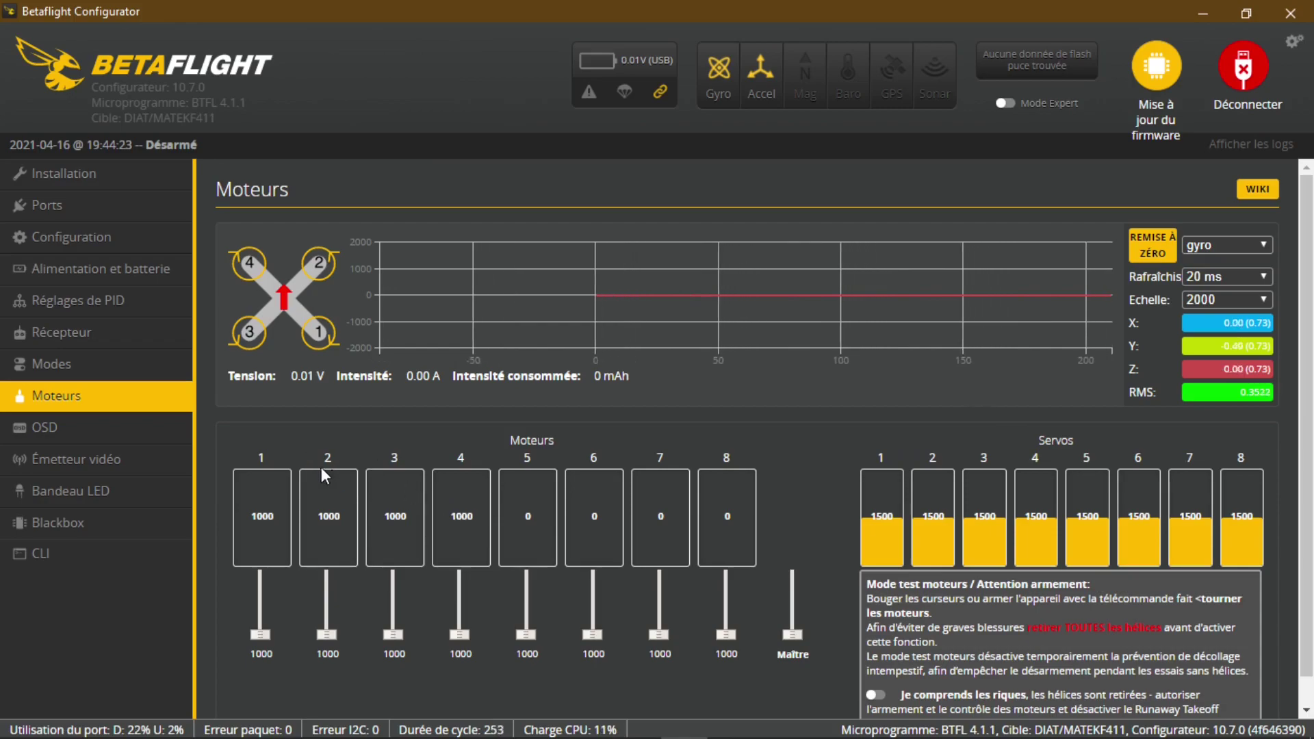
# - Review the OSD page's list of display elements, preview, alarms, alerts and flight statistics
pyautogui.click(22, 430)
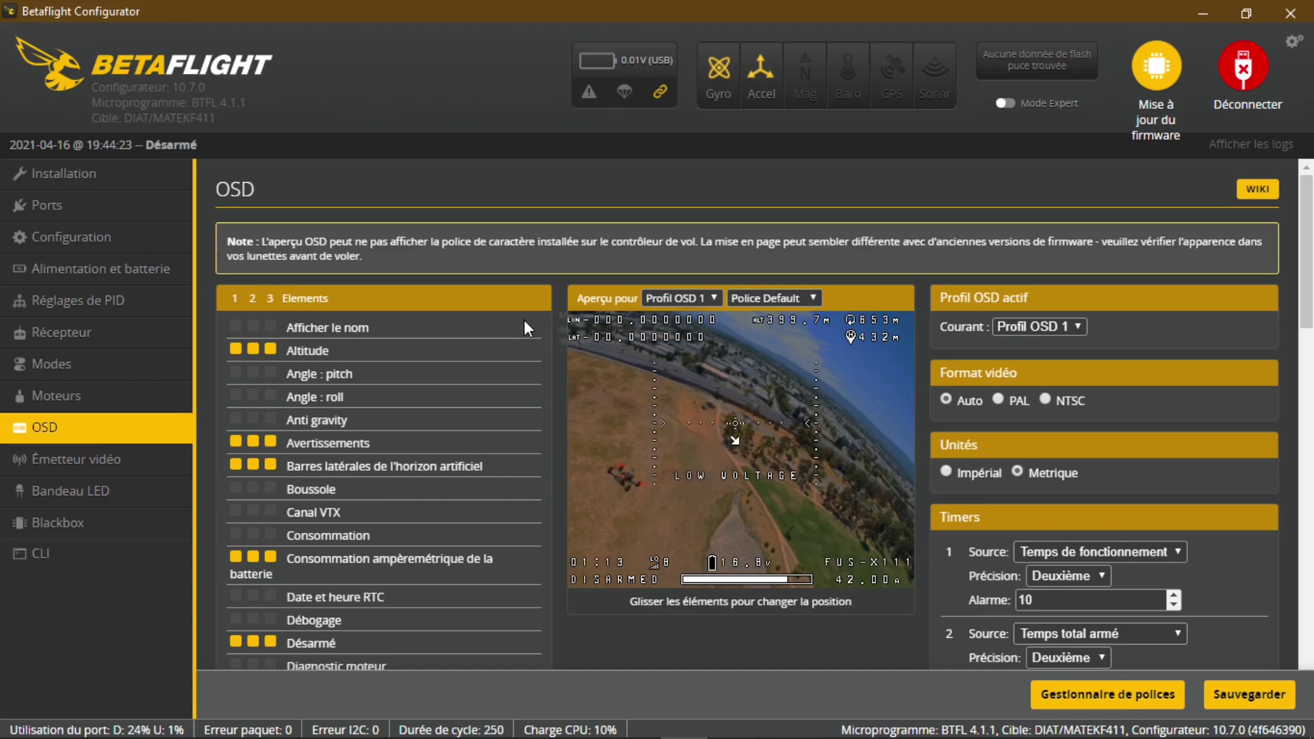
pyautogui.scroll(-1, 543, 444)
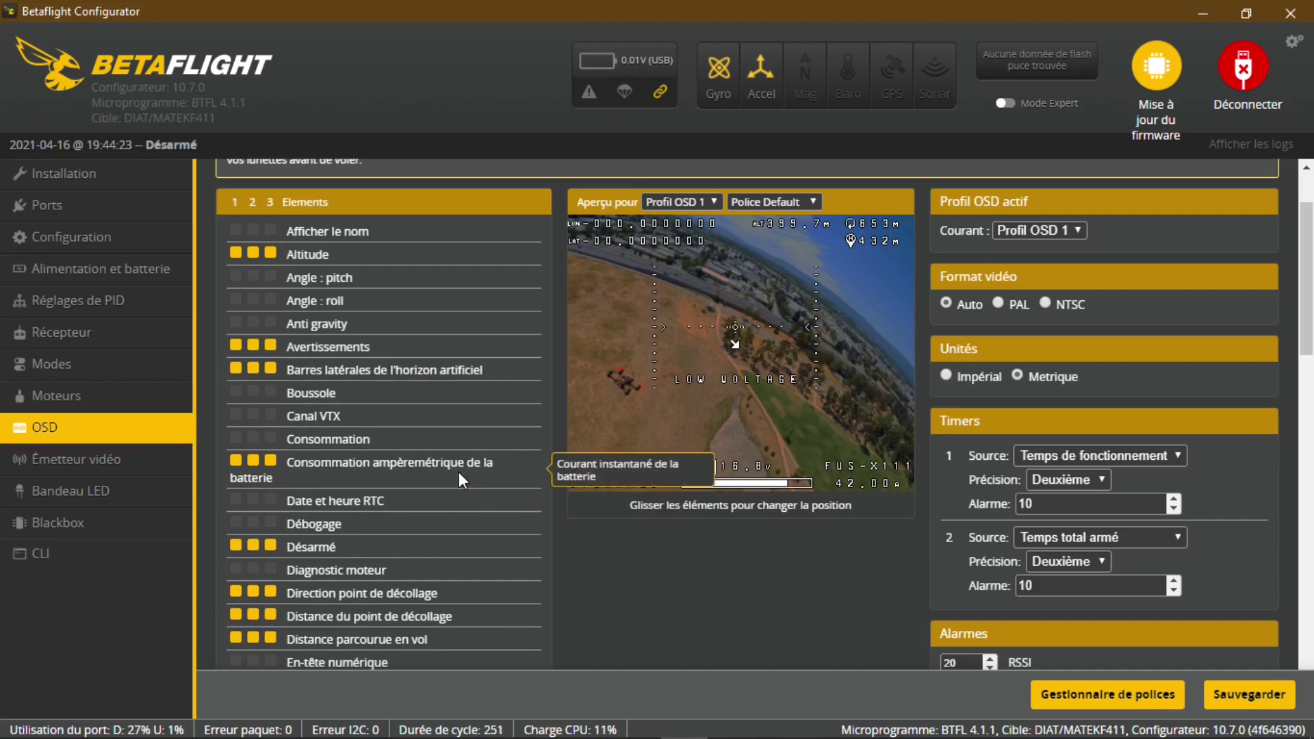
pyautogui.scroll(-1, 480, 530)
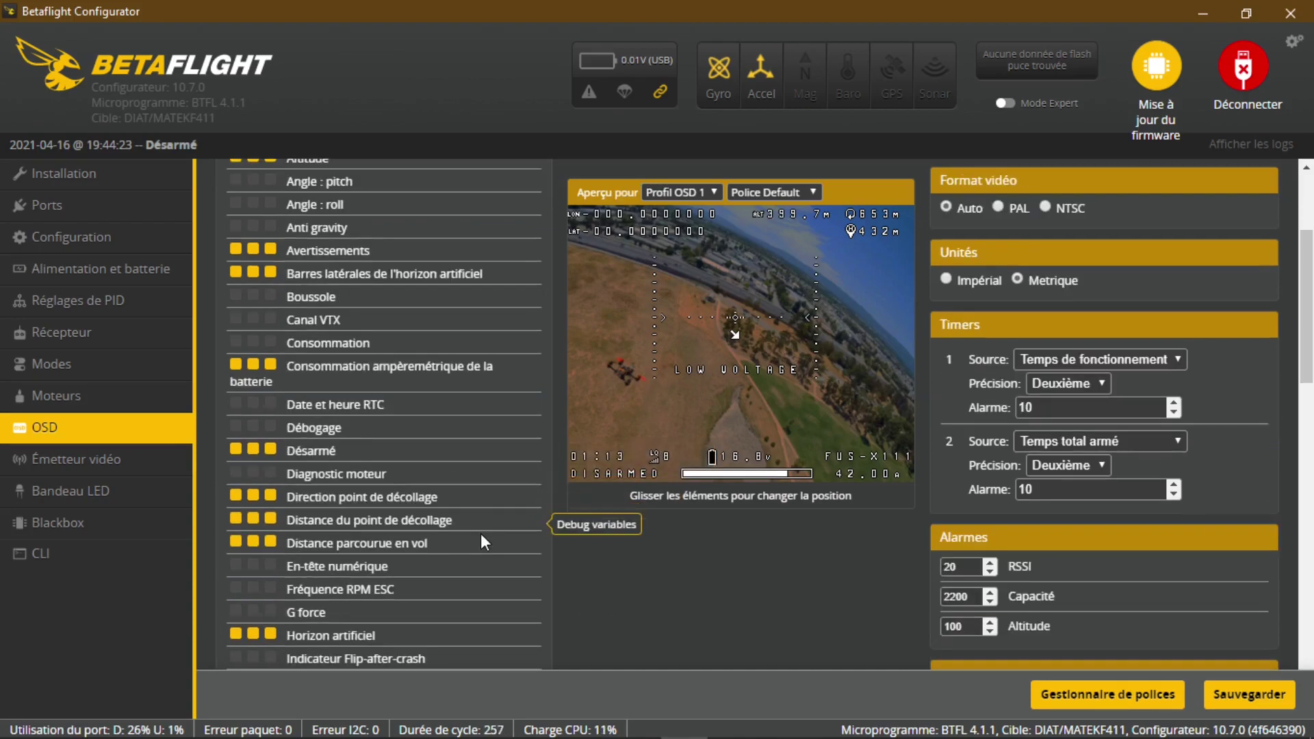
pyautogui.scroll(-1, 418, 503)
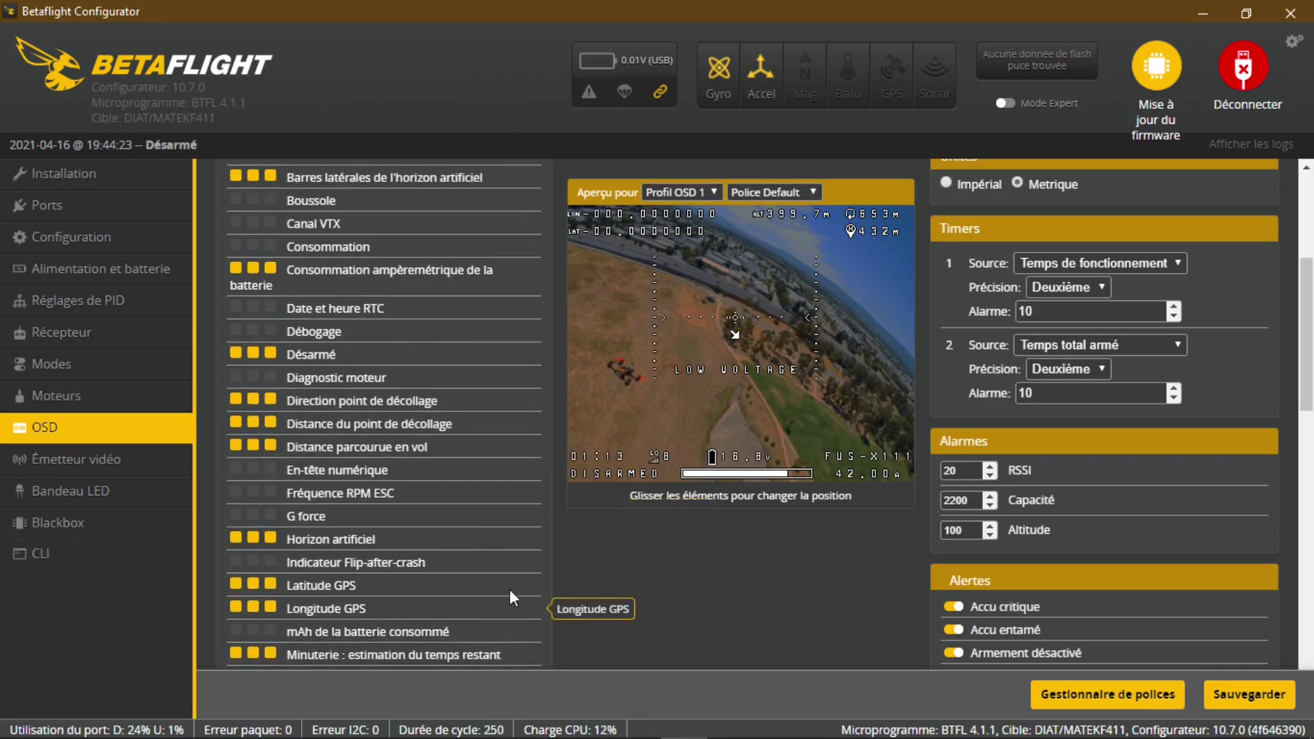
pyautogui.scroll(-3, 503, 585)
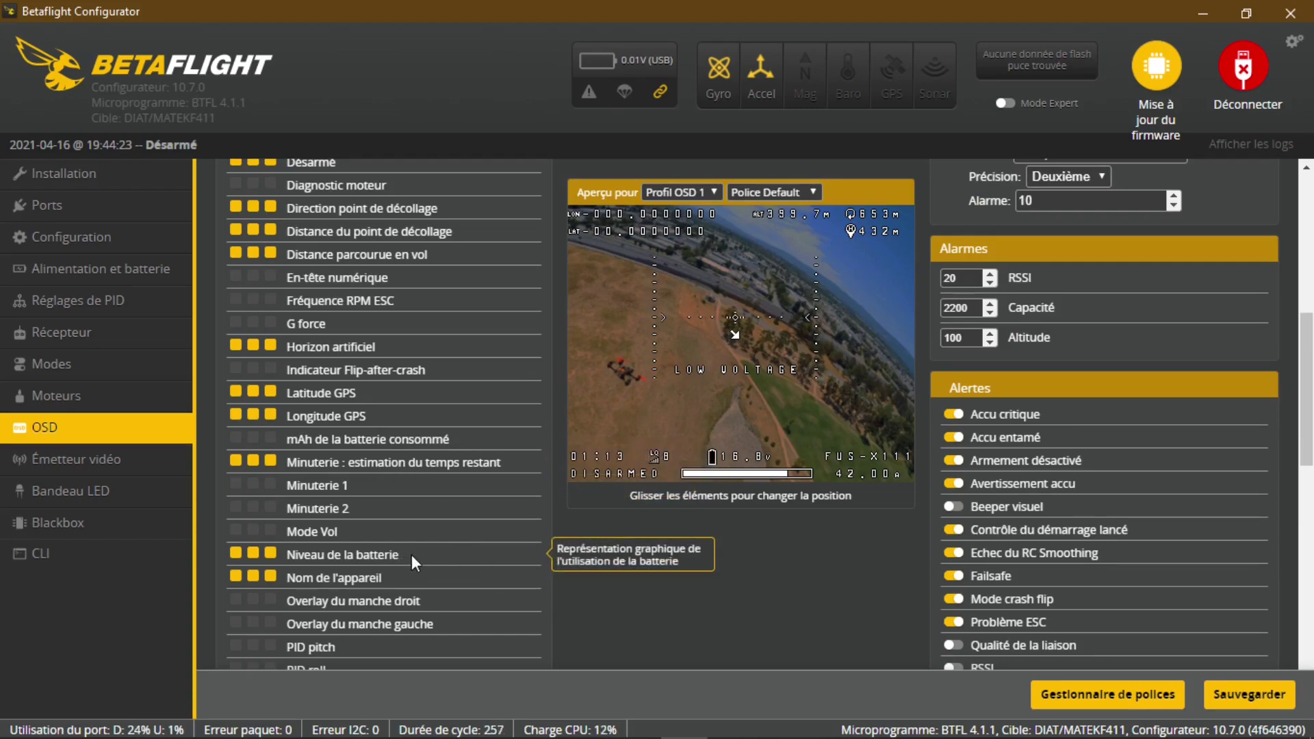
pyautogui.scroll(-3, 437, 578)
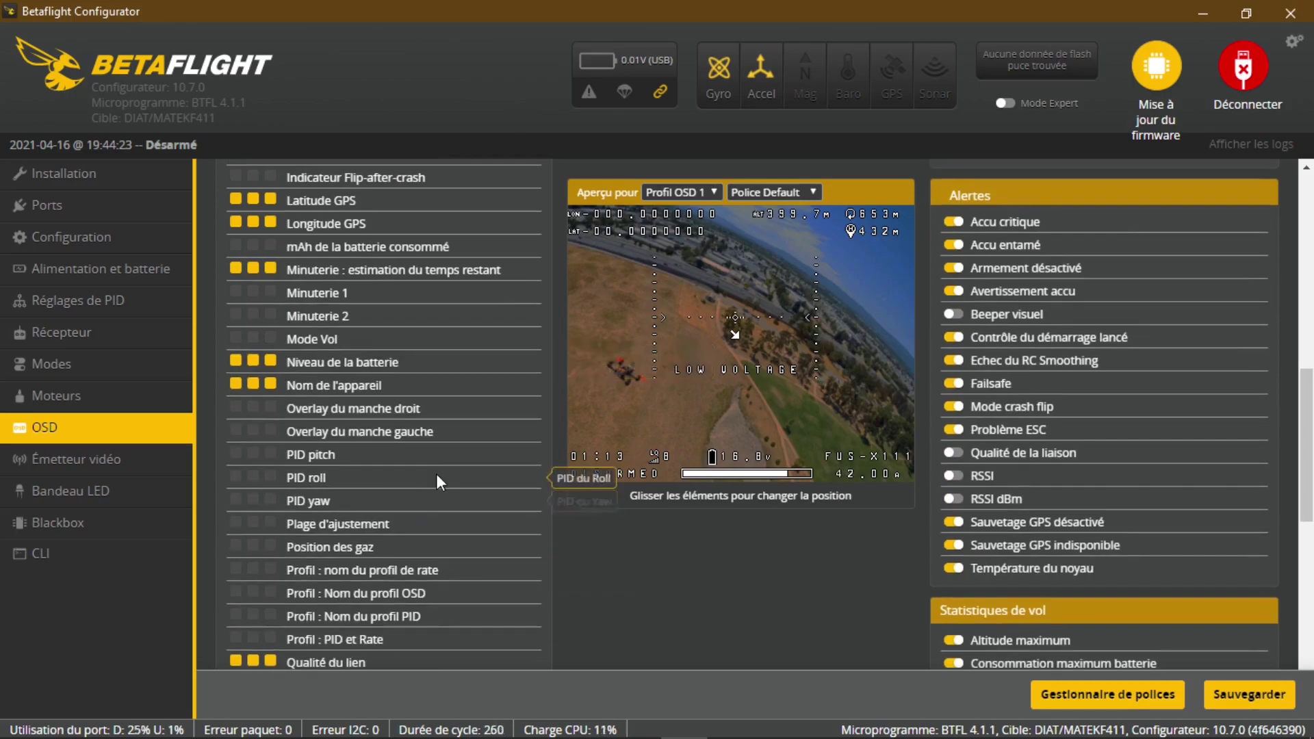
pyautogui.scroll(-3, 479, 500)
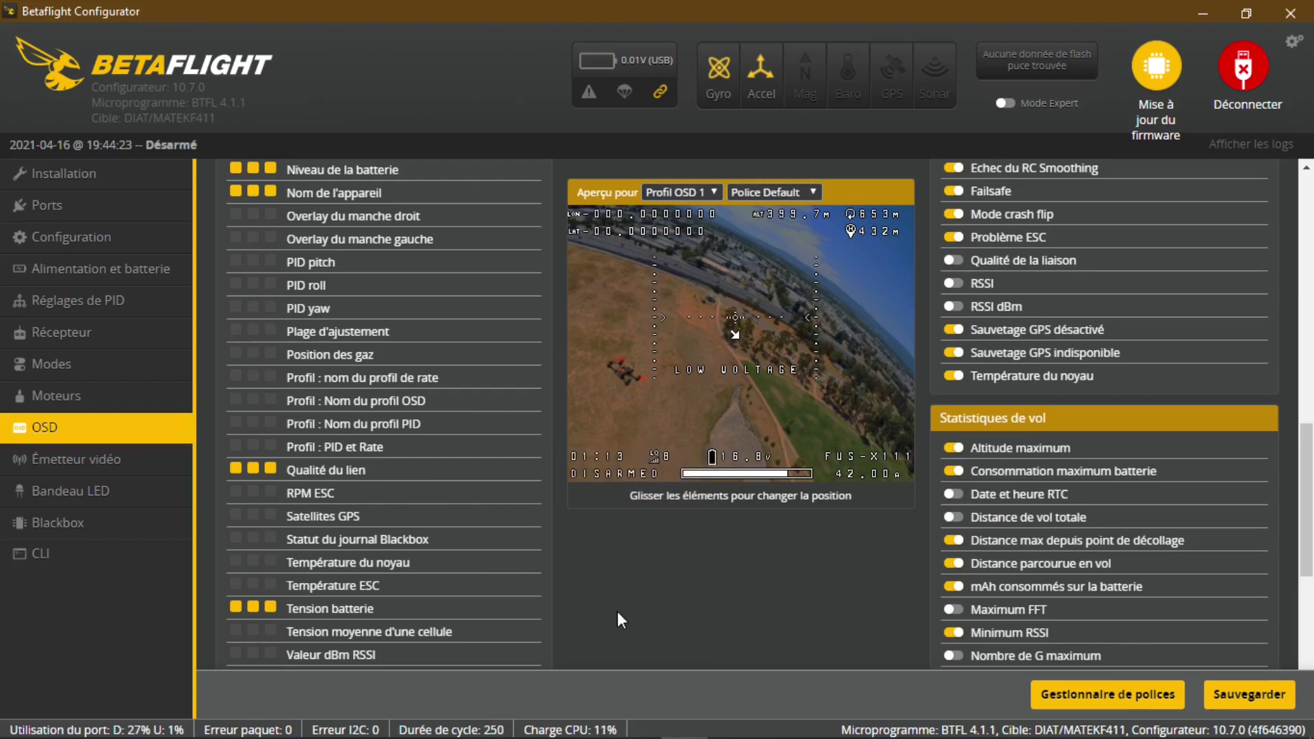
pyautogui.scroll(-2, 387, 620)
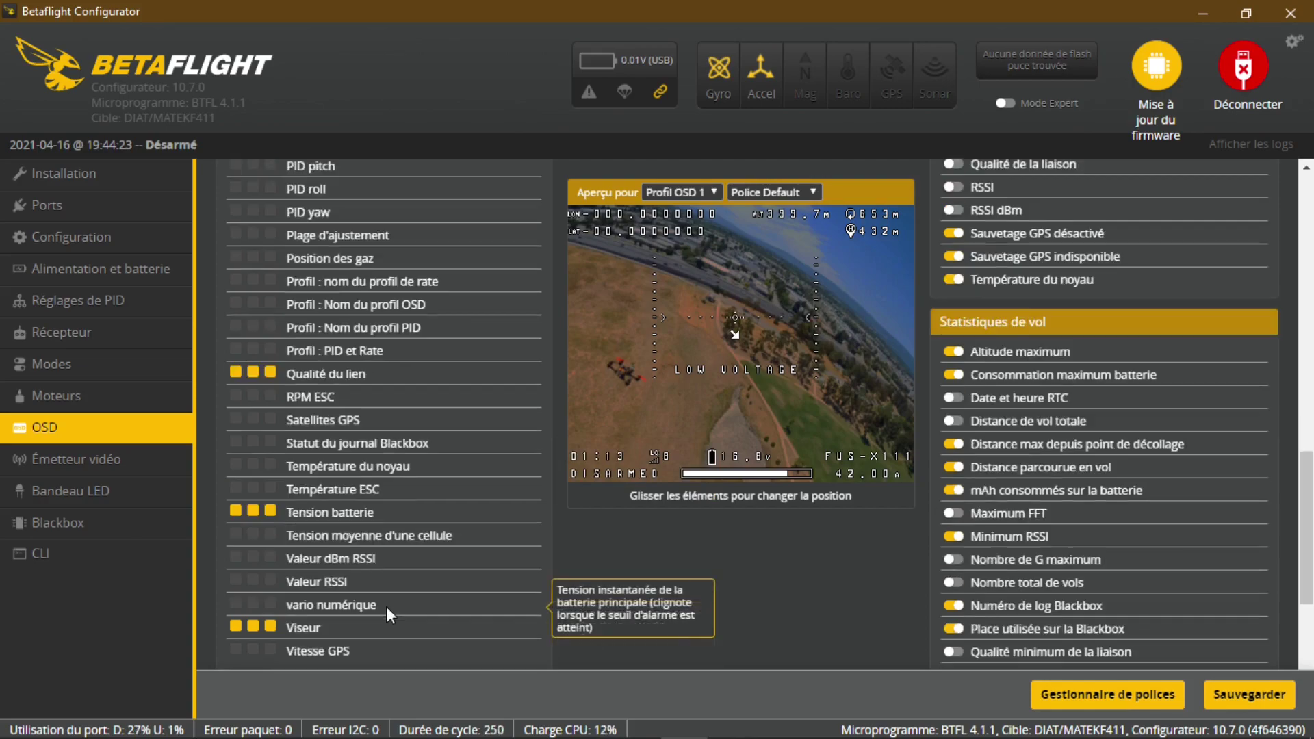
pyautogui.scroll(-2, 397, 626)
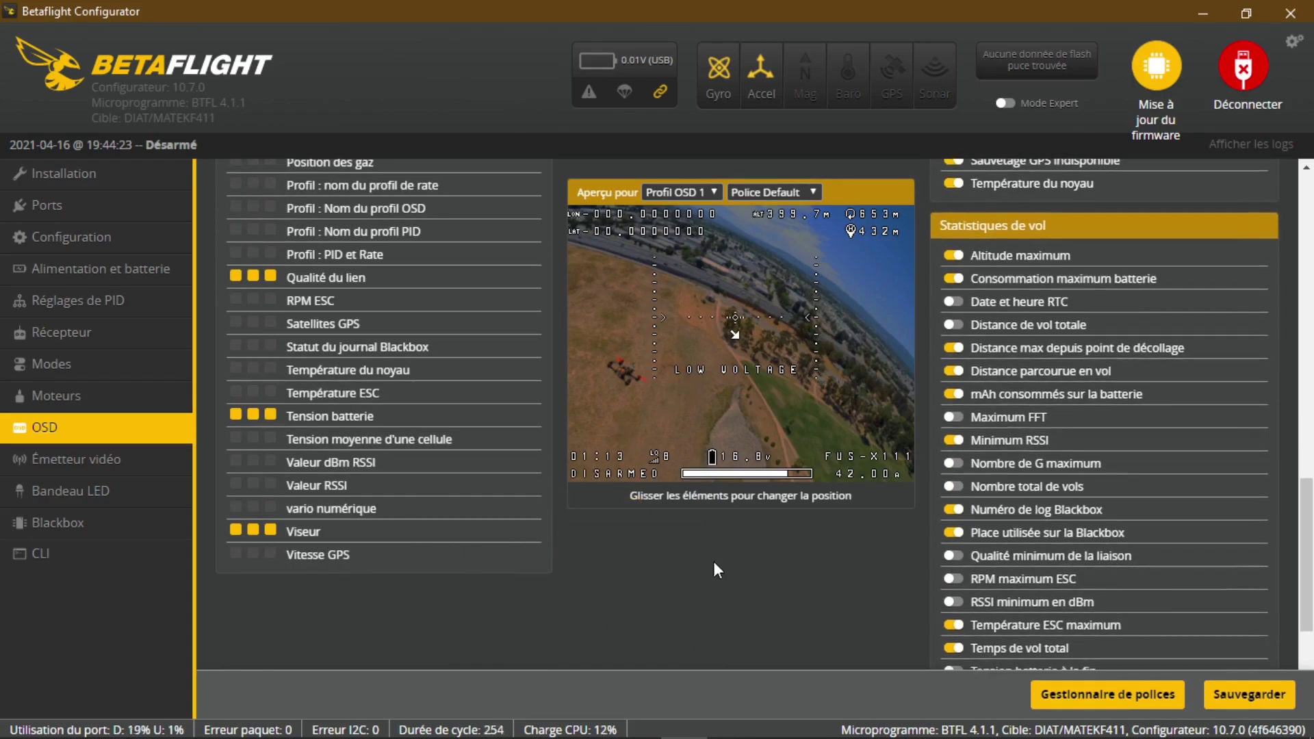
pyautogui.scroll(15, 689, 558)
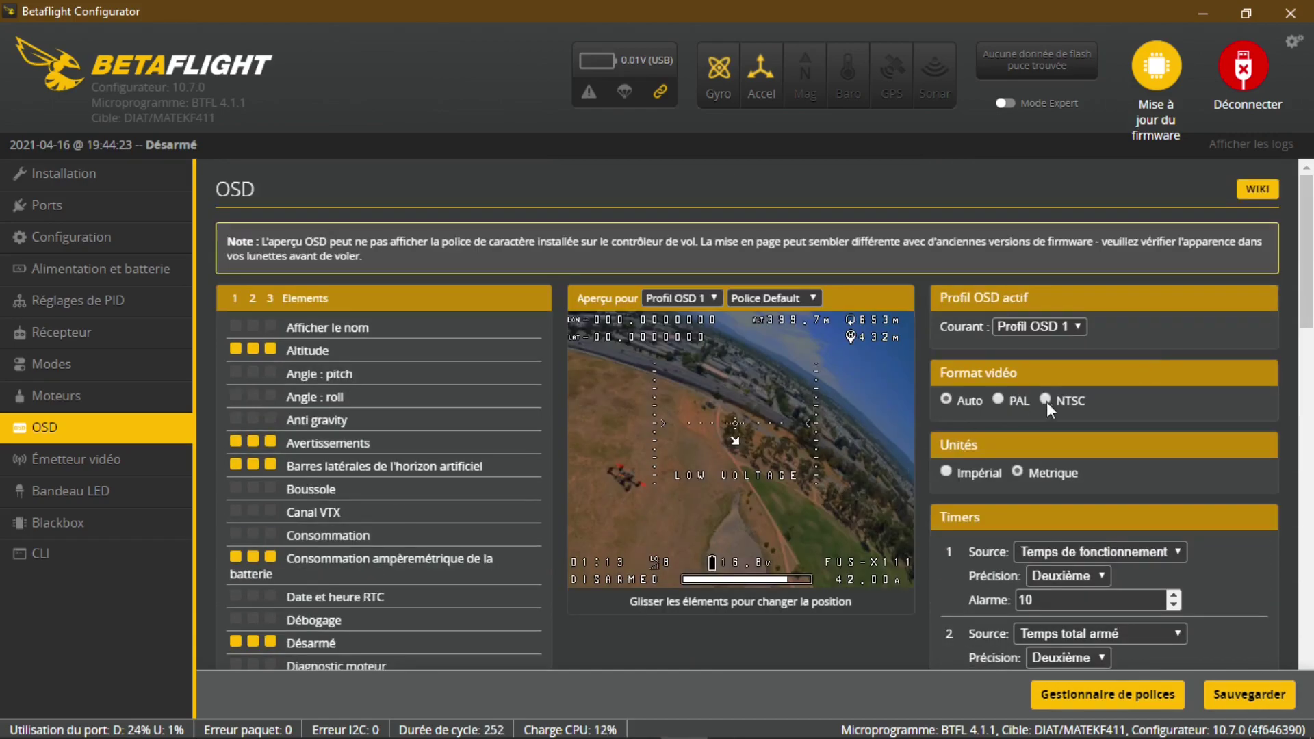
# - Examine the OSD page's video format, units, timers, alarms, alerts and flight statistics settings
pyautogui.scroll(-4, 1112, 442)
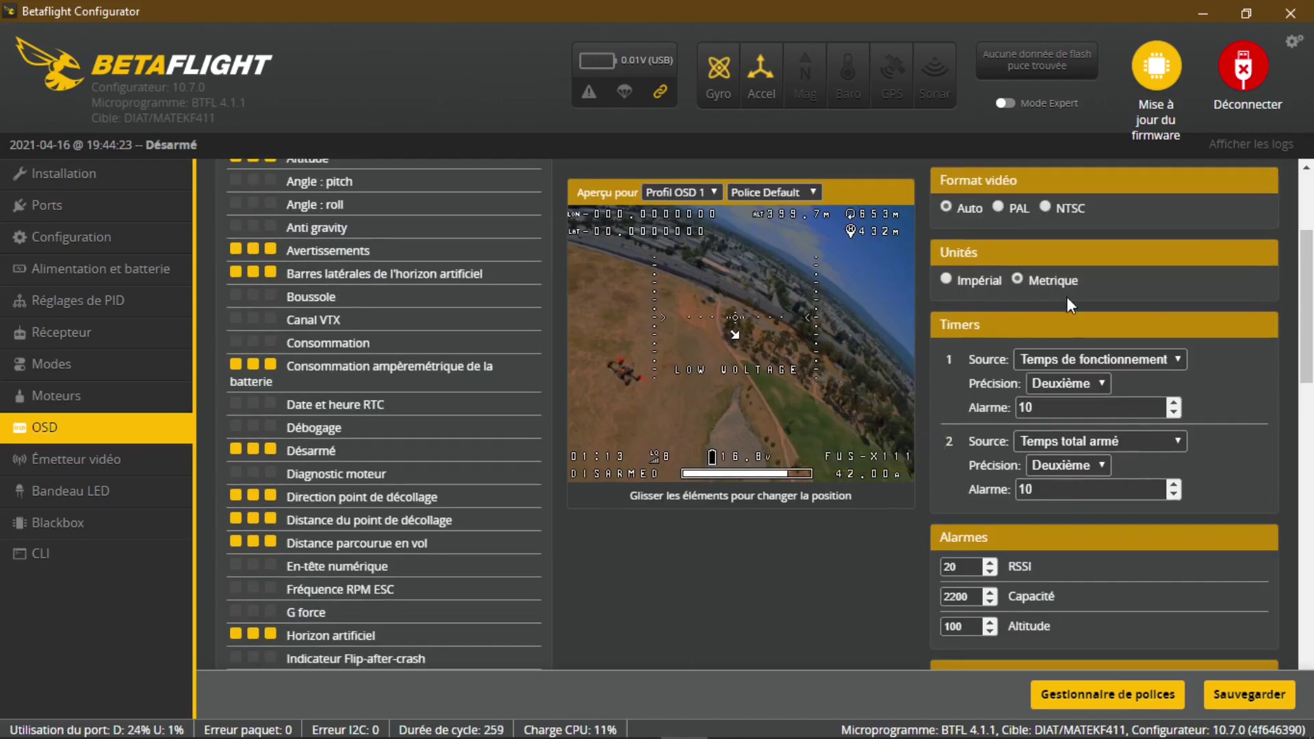
pyautogui.scroll(-6, 1234, 519)
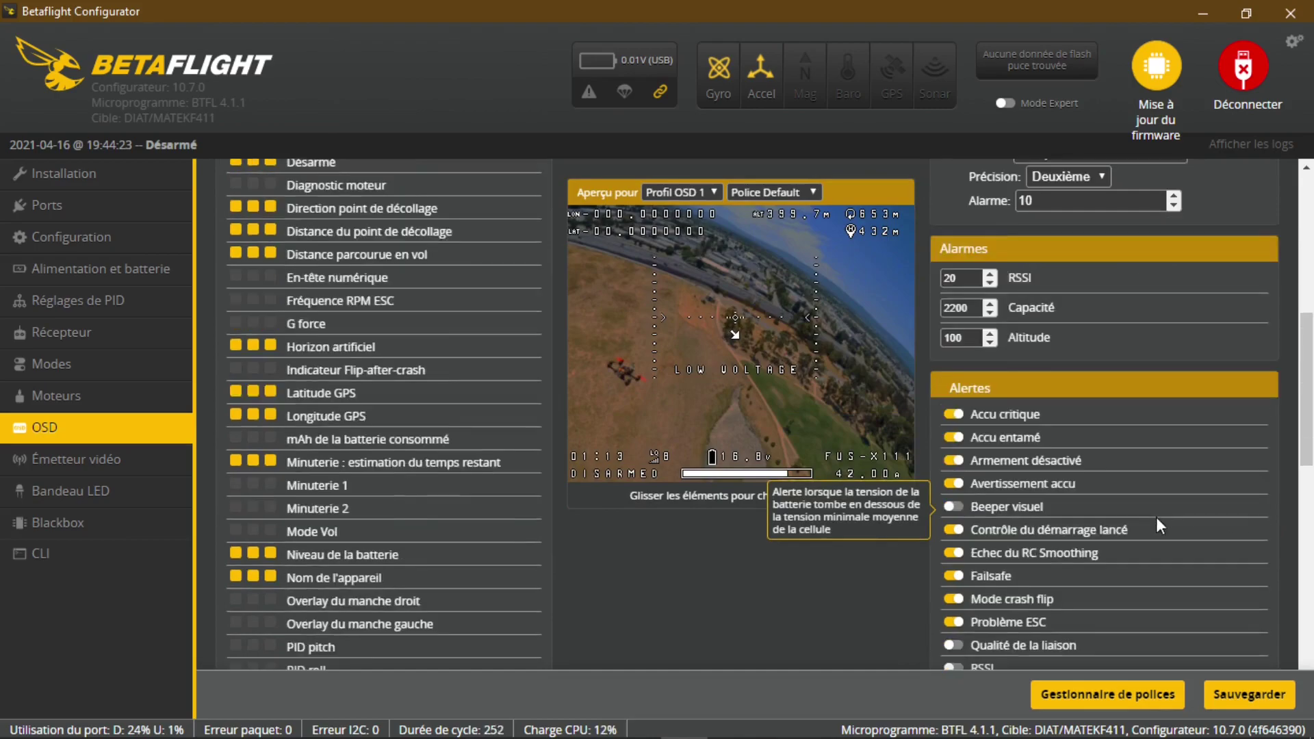
pyautogui.scroll(-2, 1156, 526)
pyautogui.scroll(-2, 1154, 526)
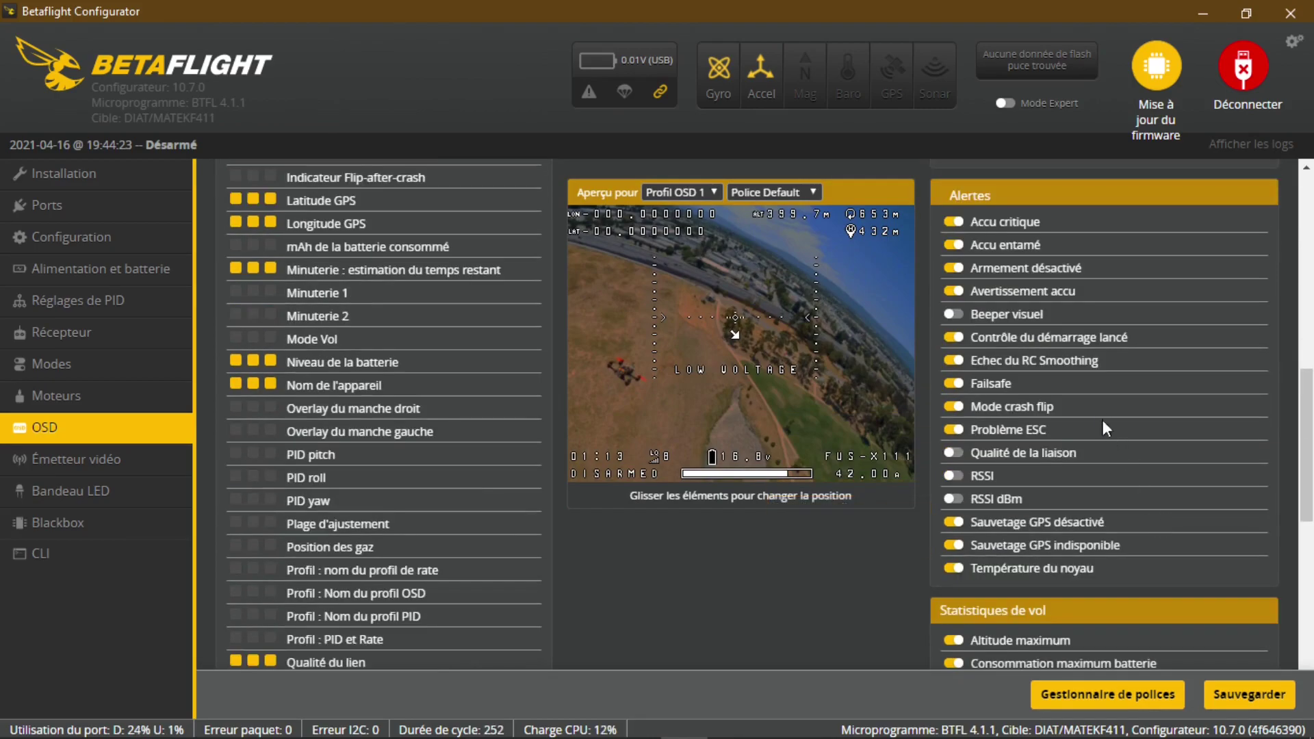
pyautogui.moveTo(966, 317)
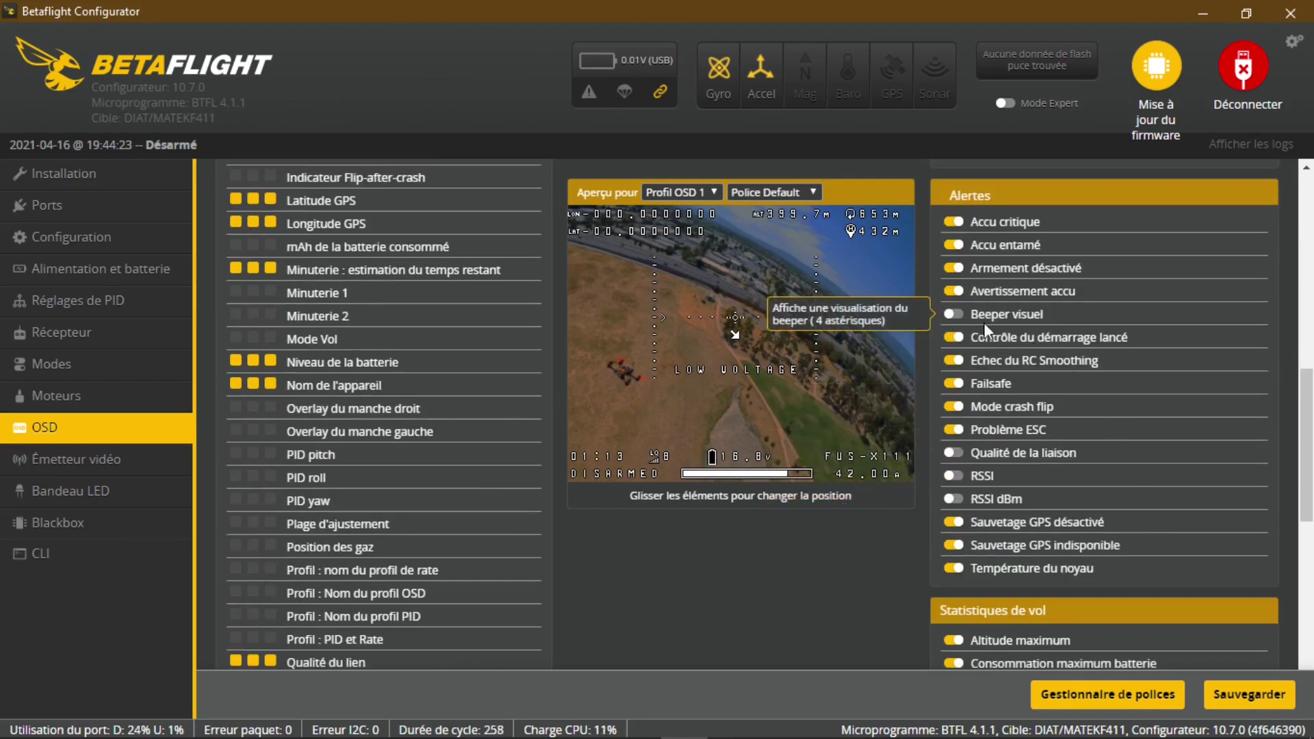
pyautogui.moveTo(972, 535)
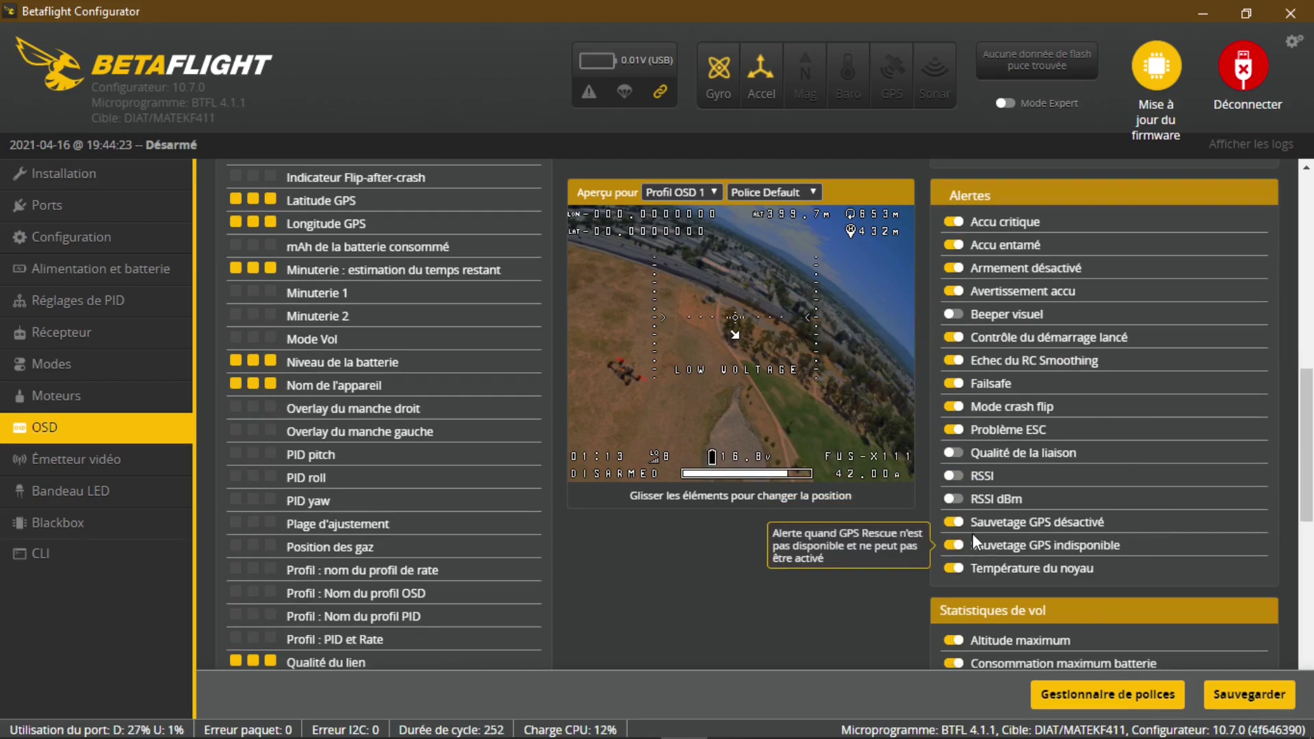
pyautogui.scroll(-3, 1191, 504)
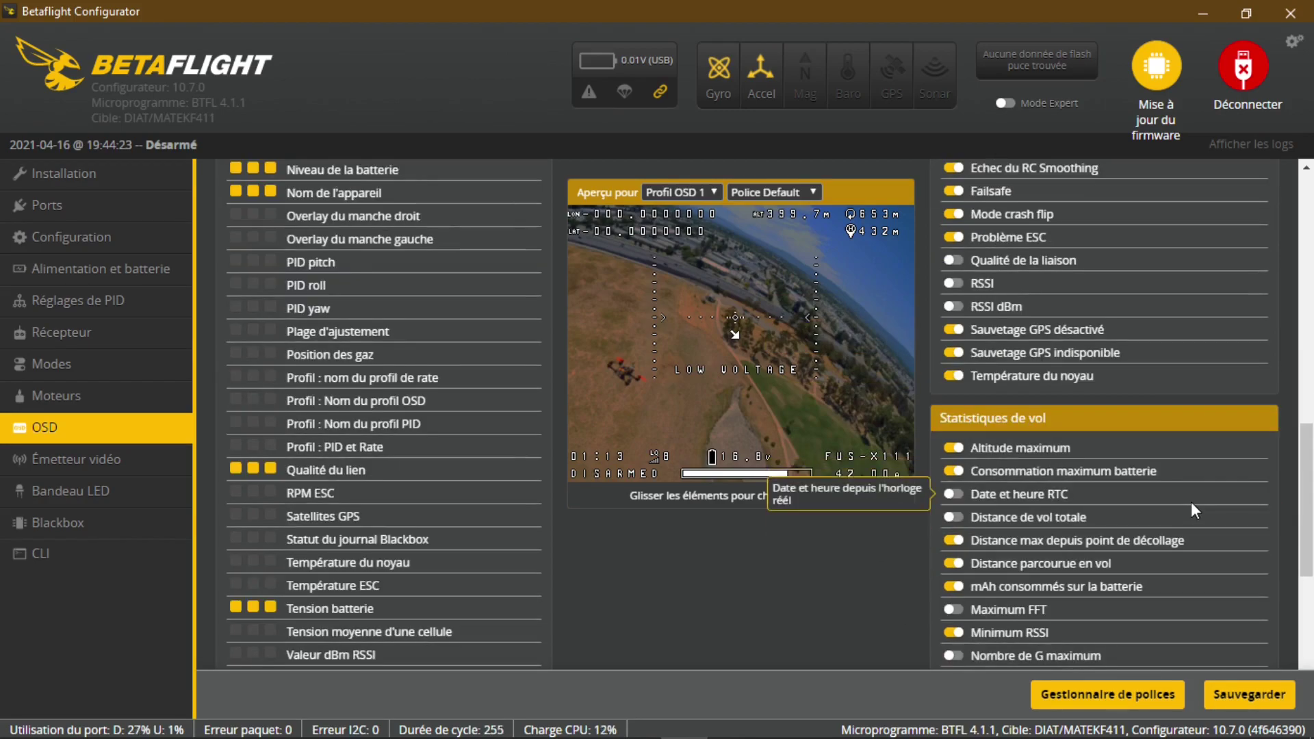
pyautogui.scroll(-3, 1191, 502)
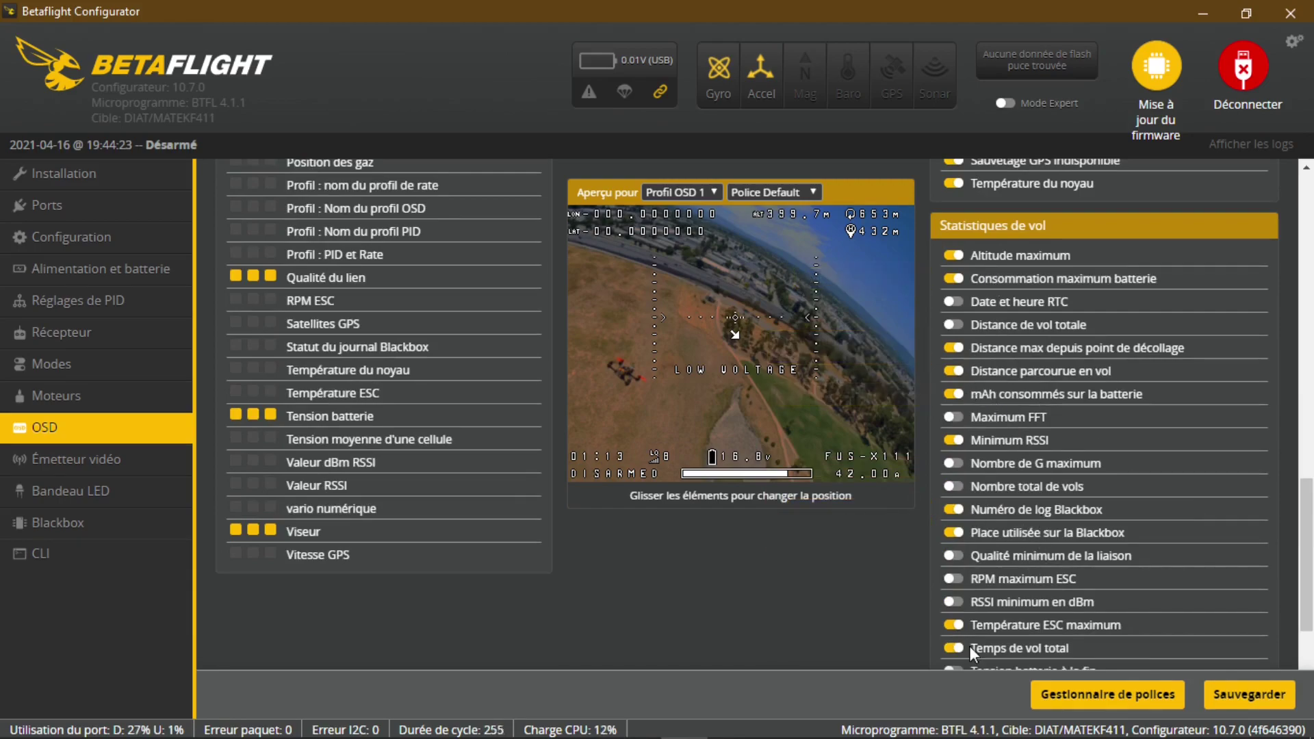
pyautogui.scroll(-2, 987, 601)
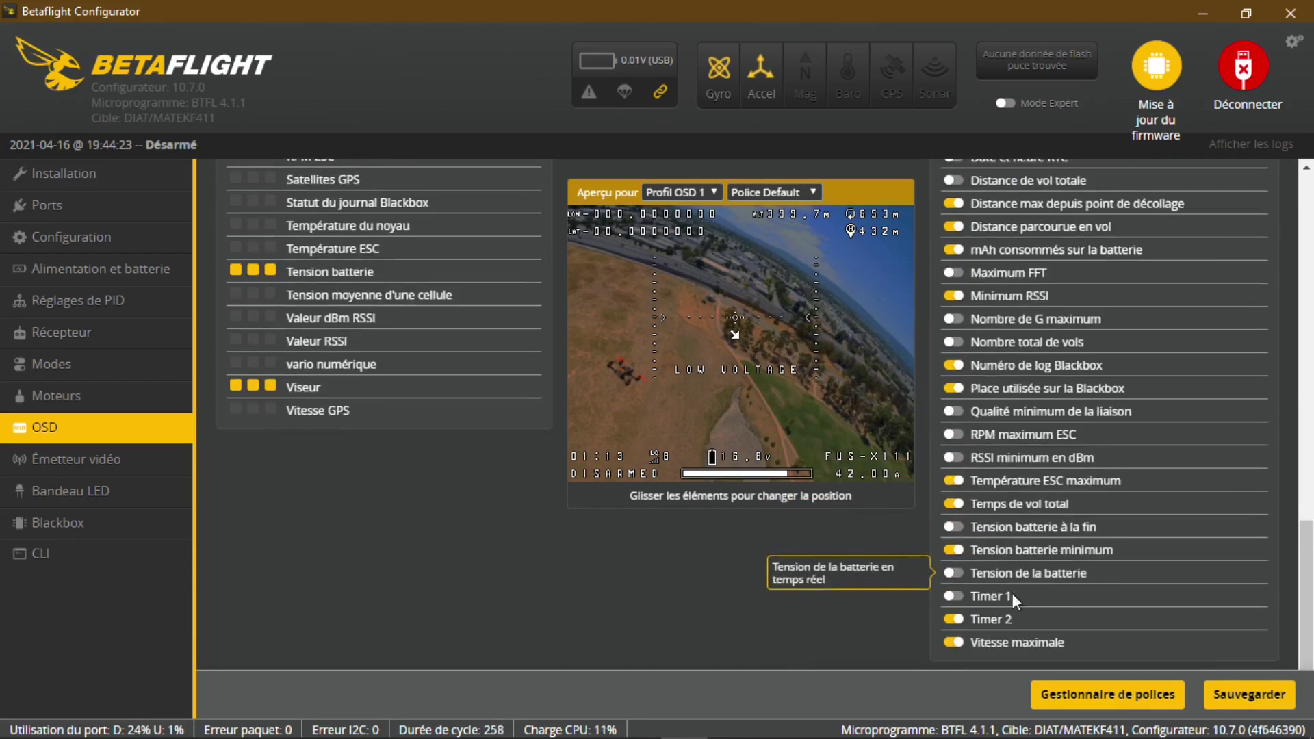
pyautogui.scroll(5, 684, 591)
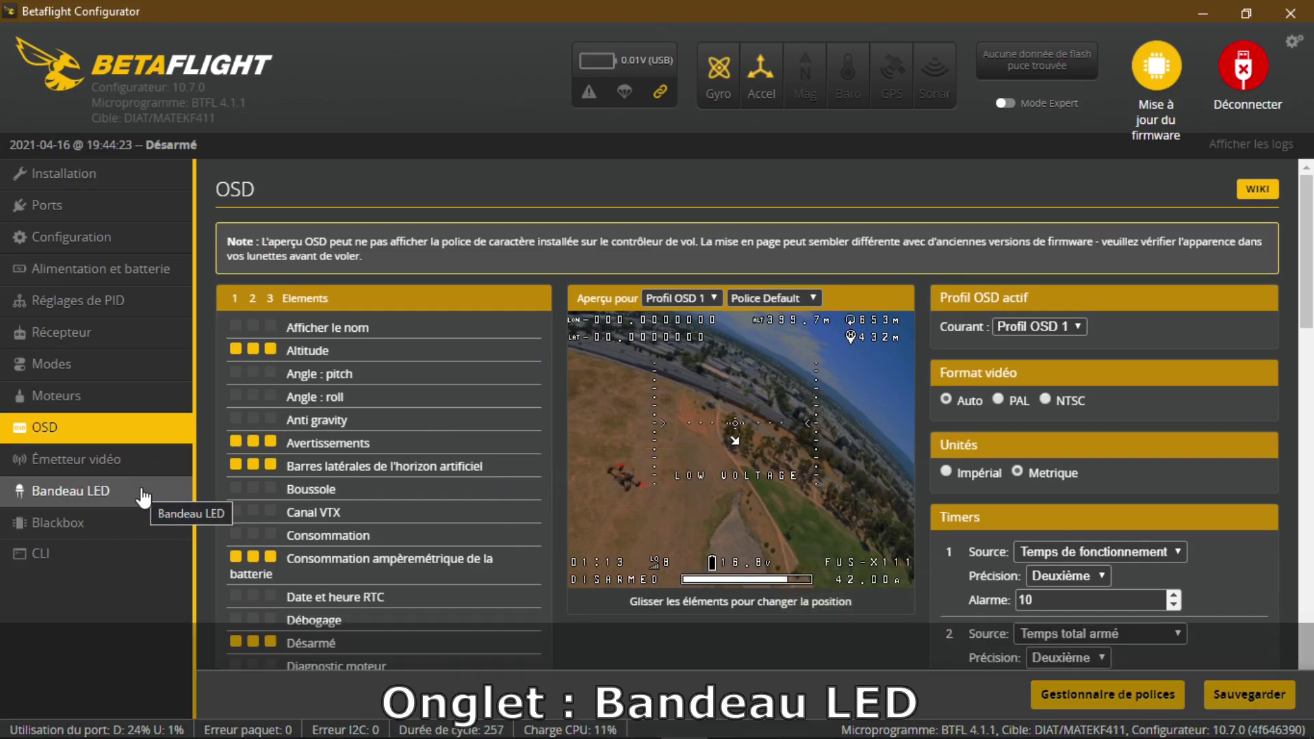
# - Open the Bandeau LED page and inspect the function, effect, priority and colour settings of LEDs 0 to 7
pyautogui.click(141, 490)
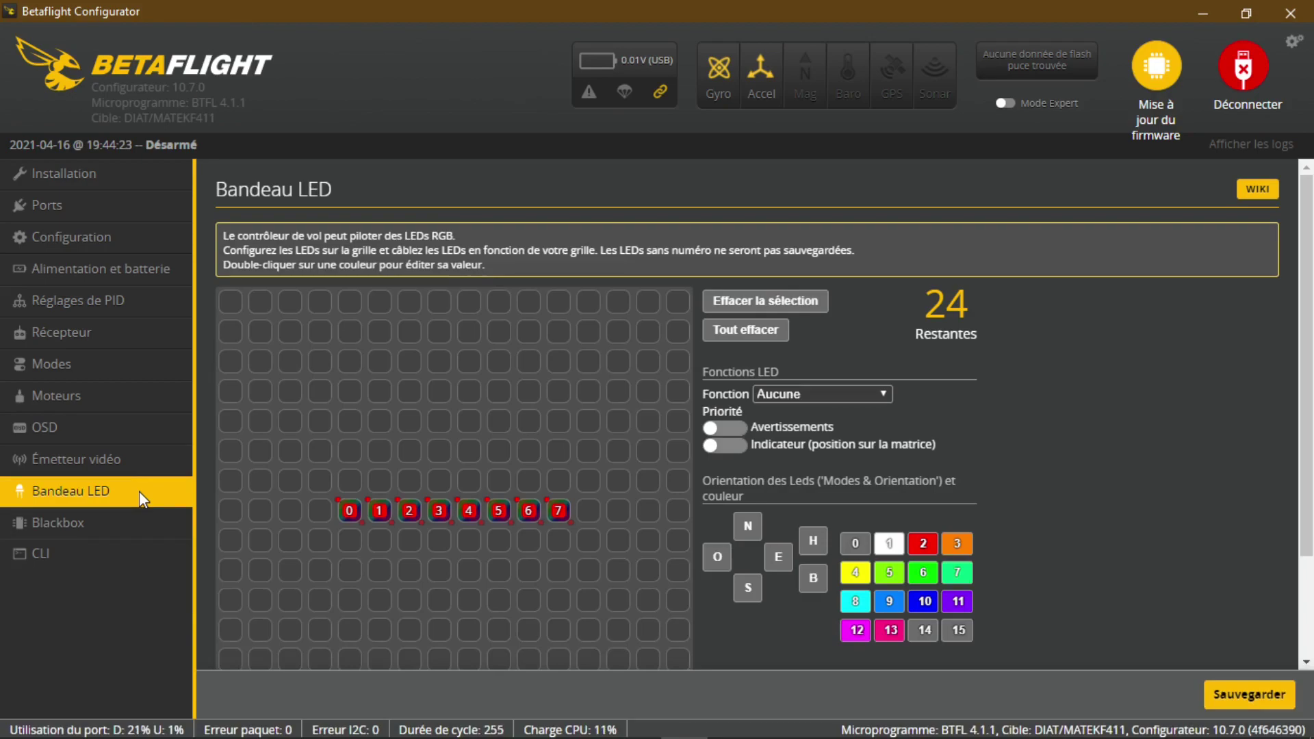
pyautogui.moveTo(1309, 361); pyautogui.dragTo(1301, 445)
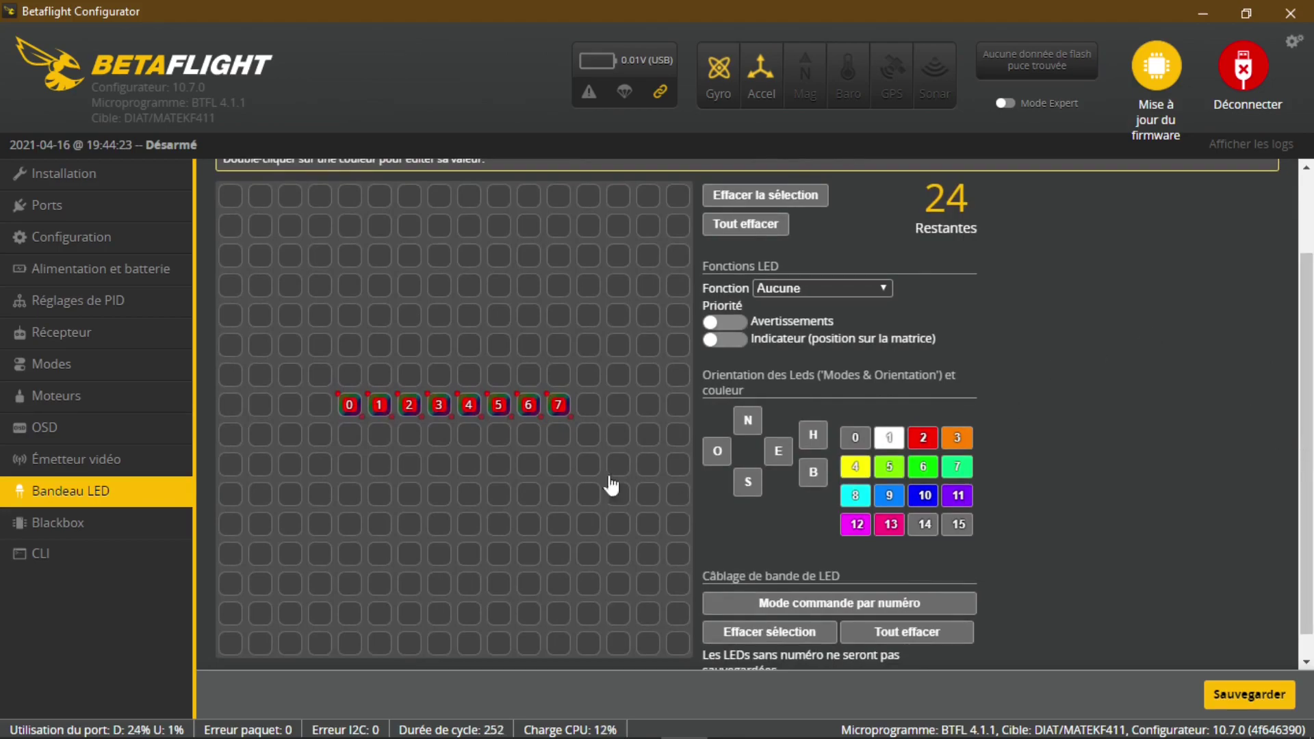
pyautogui.moveTo(351, 411); pyautogui.dragTo(558, 411)
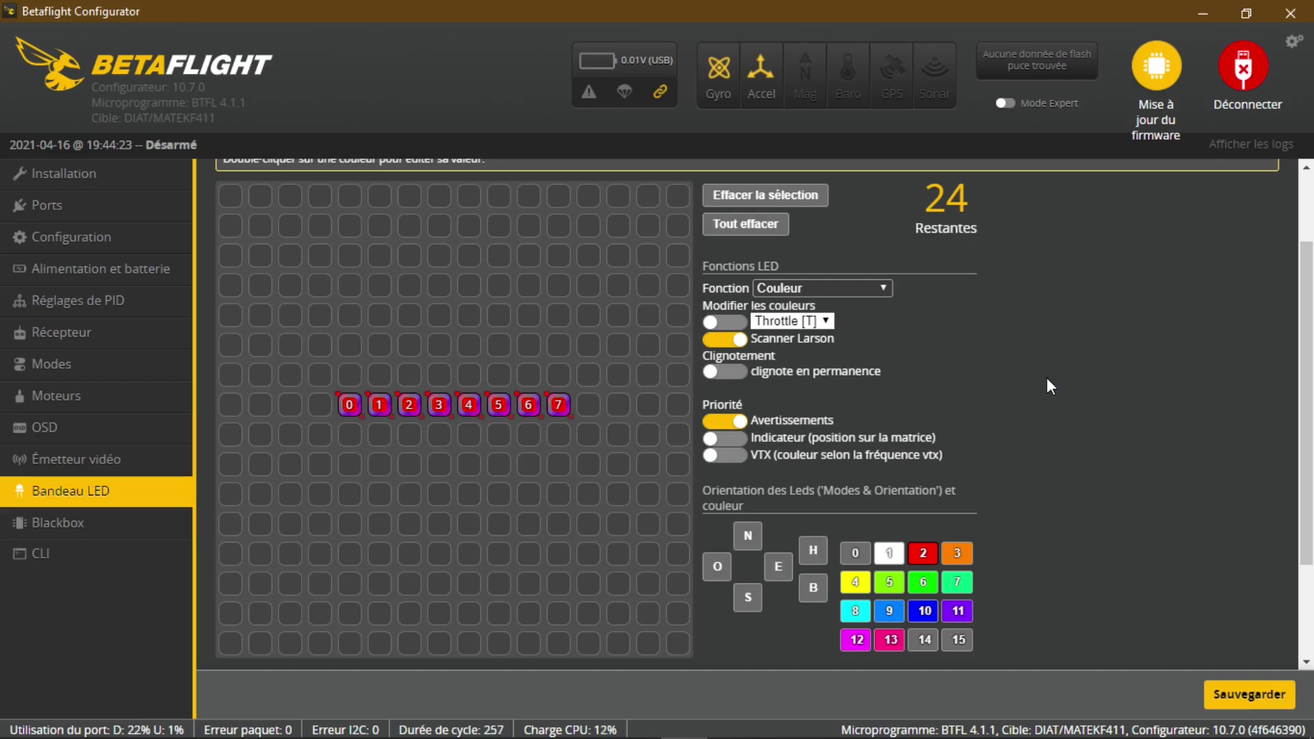
pyautogui.scroll(-2, 1122, 397)
pyautogui.scroll(2, 1115, 392)
pyautogui.scroll(-2, 1116, 369)
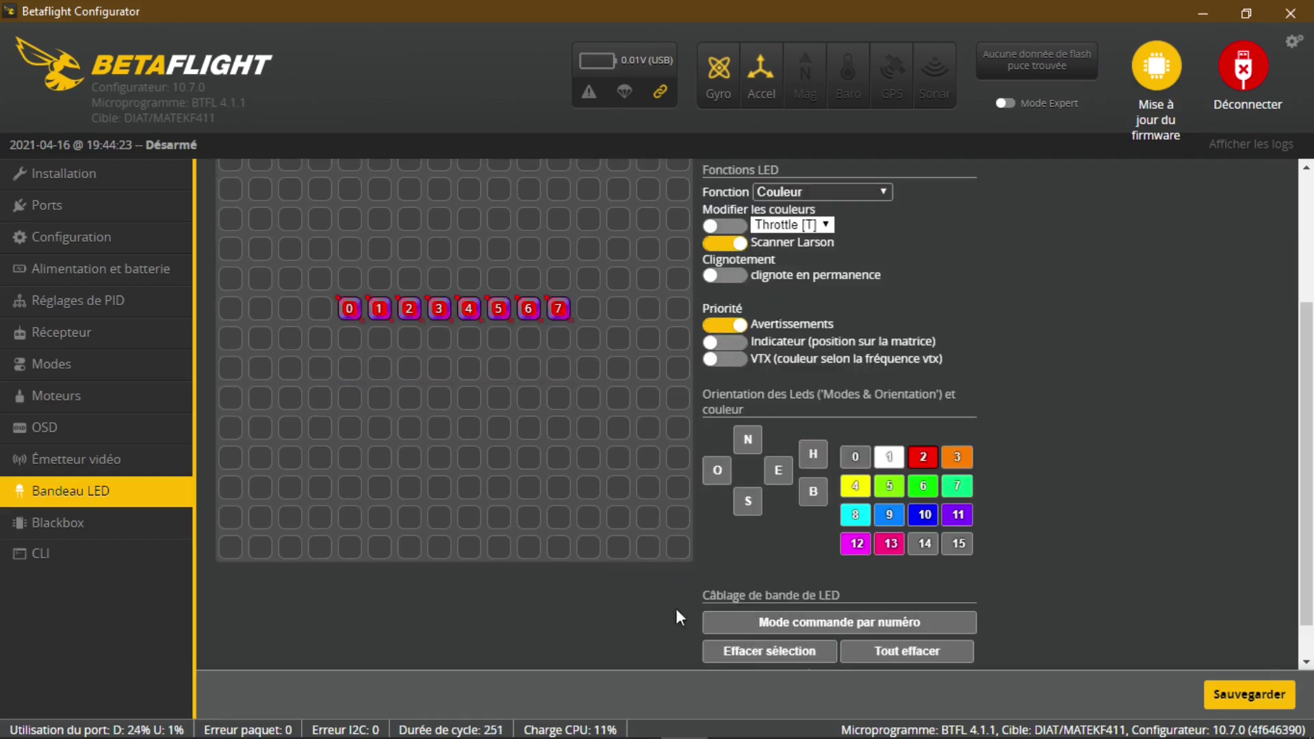
# - Clear all LED wiring numbers, then erase every LED function and colour from the grid
pyautogui.click(889, 658)
pyautogui.click(379, 397)
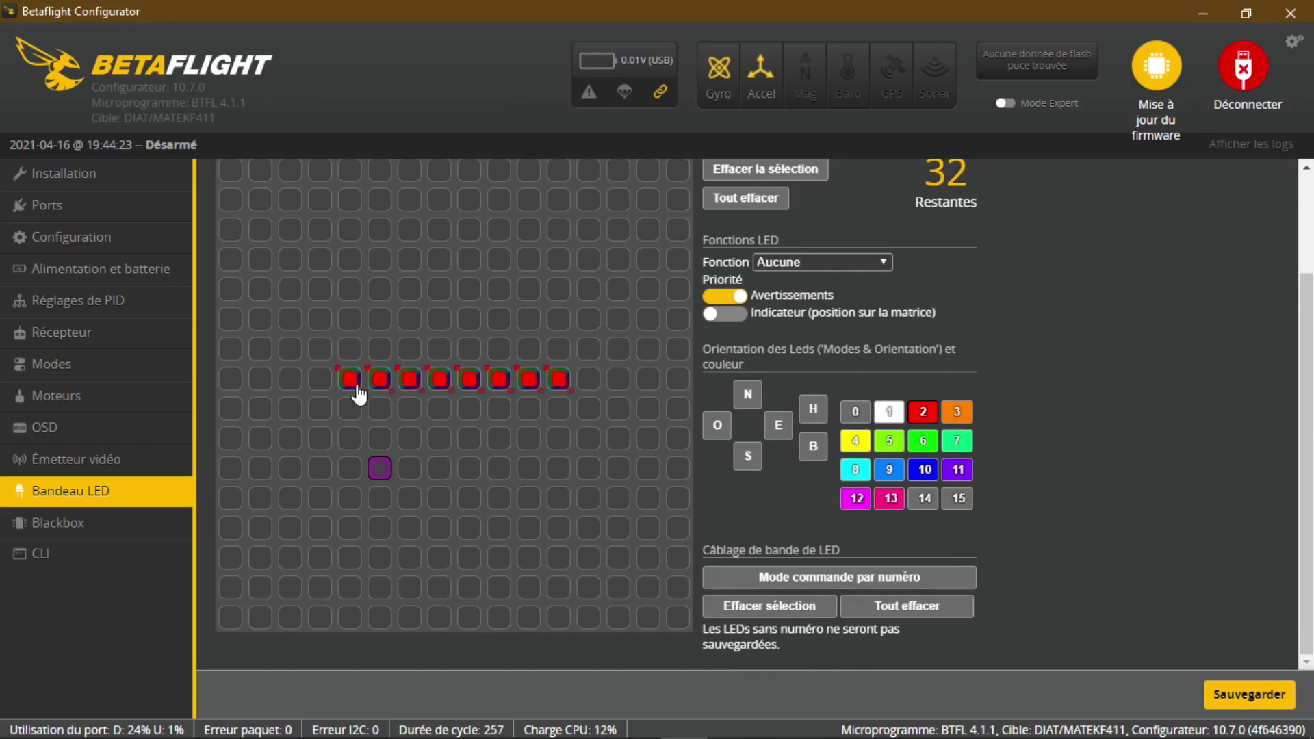
pyautogui.moveTo(346, 376); pyautogui.dragTo(595, 376)
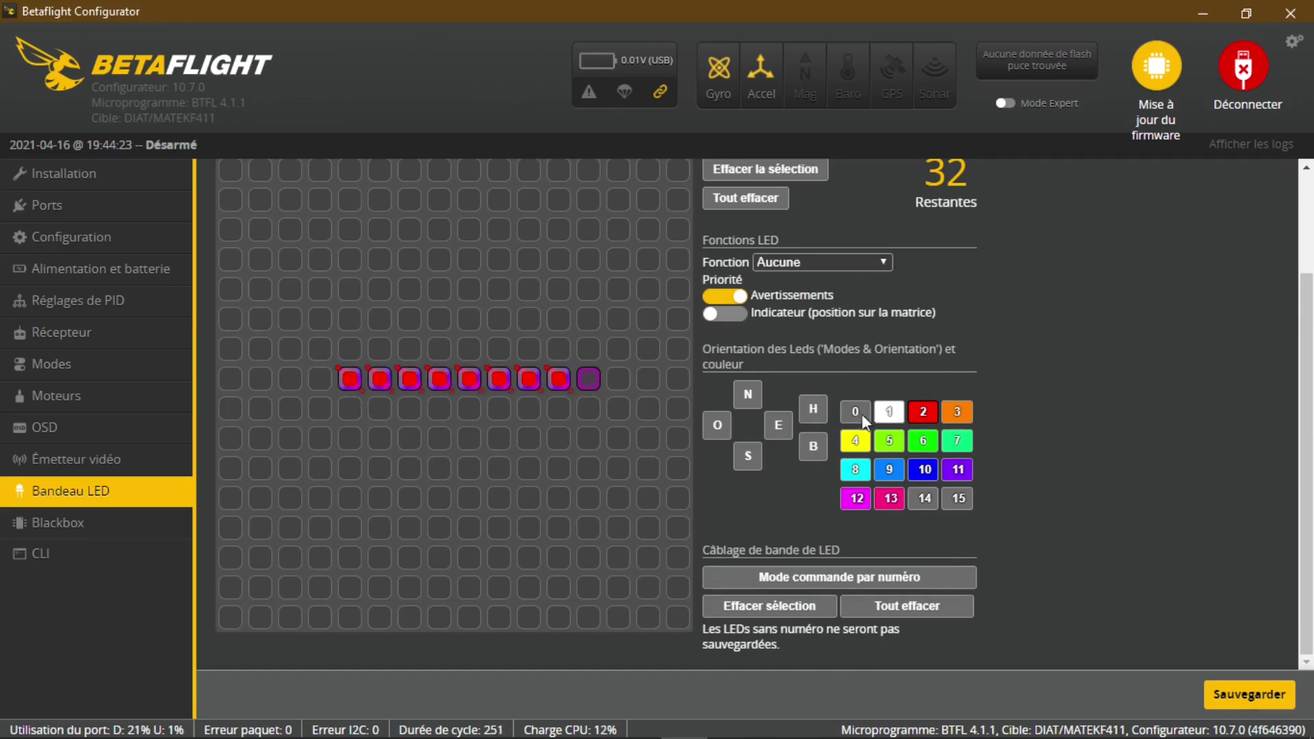
pyautogui.scroll(3, 786, 449)
pyautogui.click(745, 330)
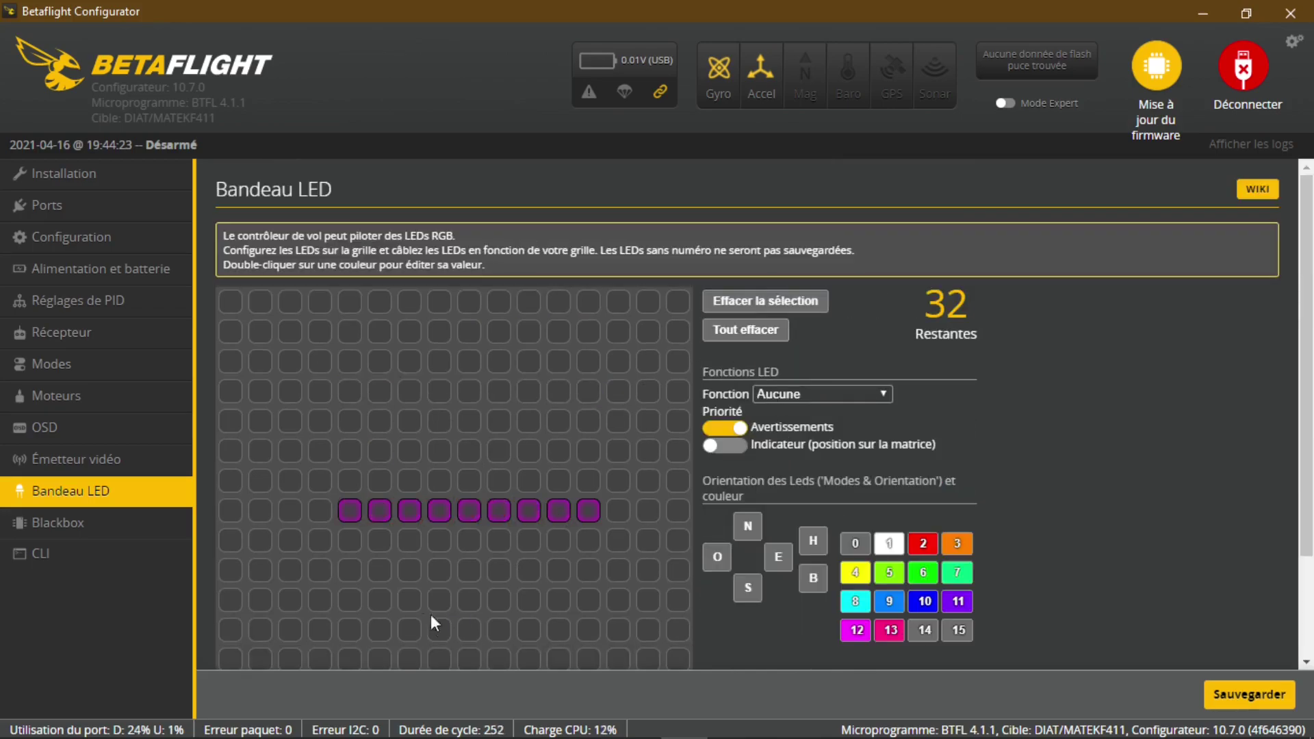
pyautogui.scroll(-2, 403, 541)
pyautogui.click(497, 532)
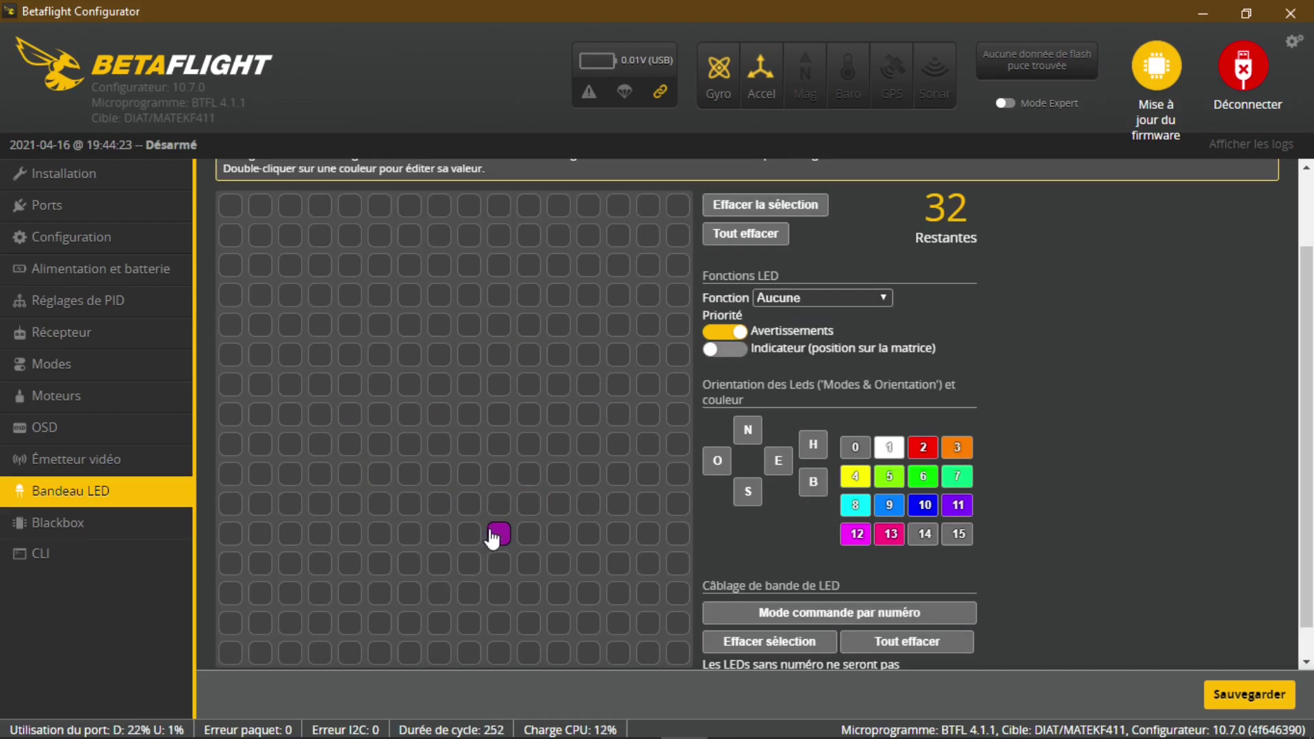
# - Number eight adjacent grid cells in one row as LEDs 0 to 7 using the wiring order mode, then leave that mode
pyautogui.click(735, 620)
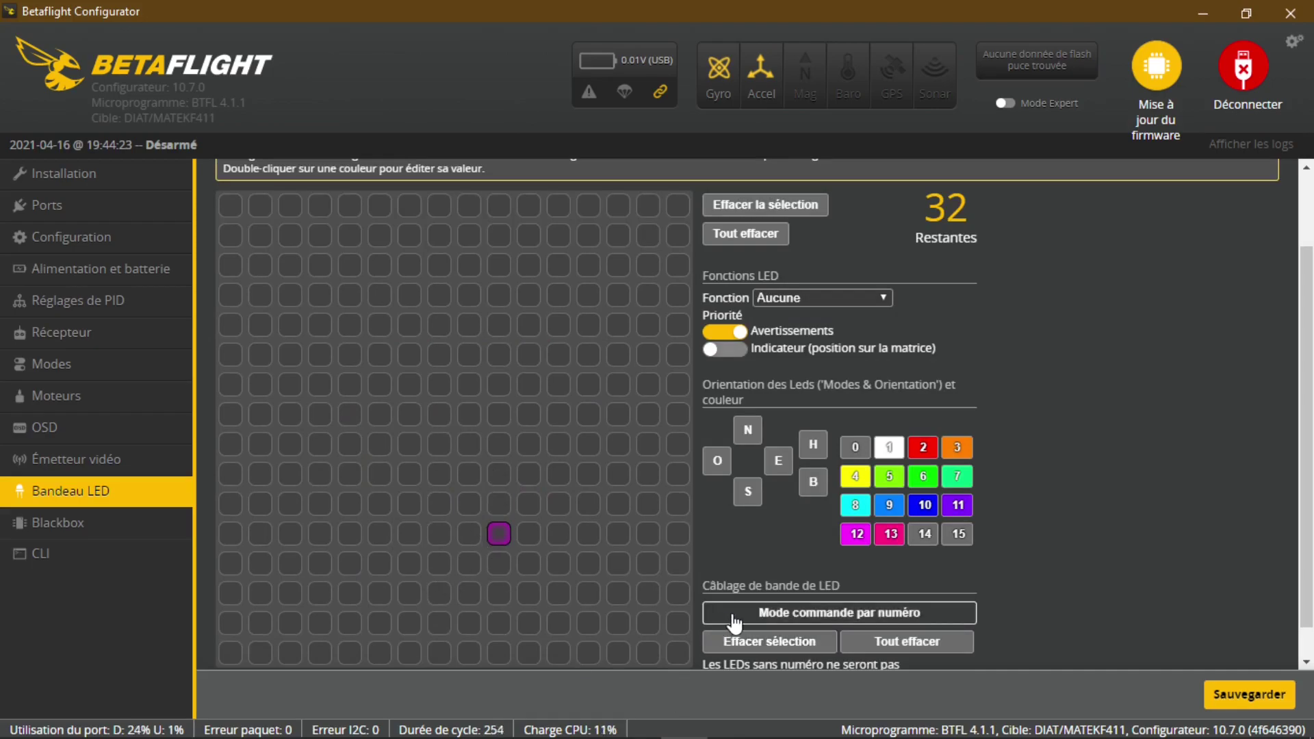
pyautogui.click(734, 619)
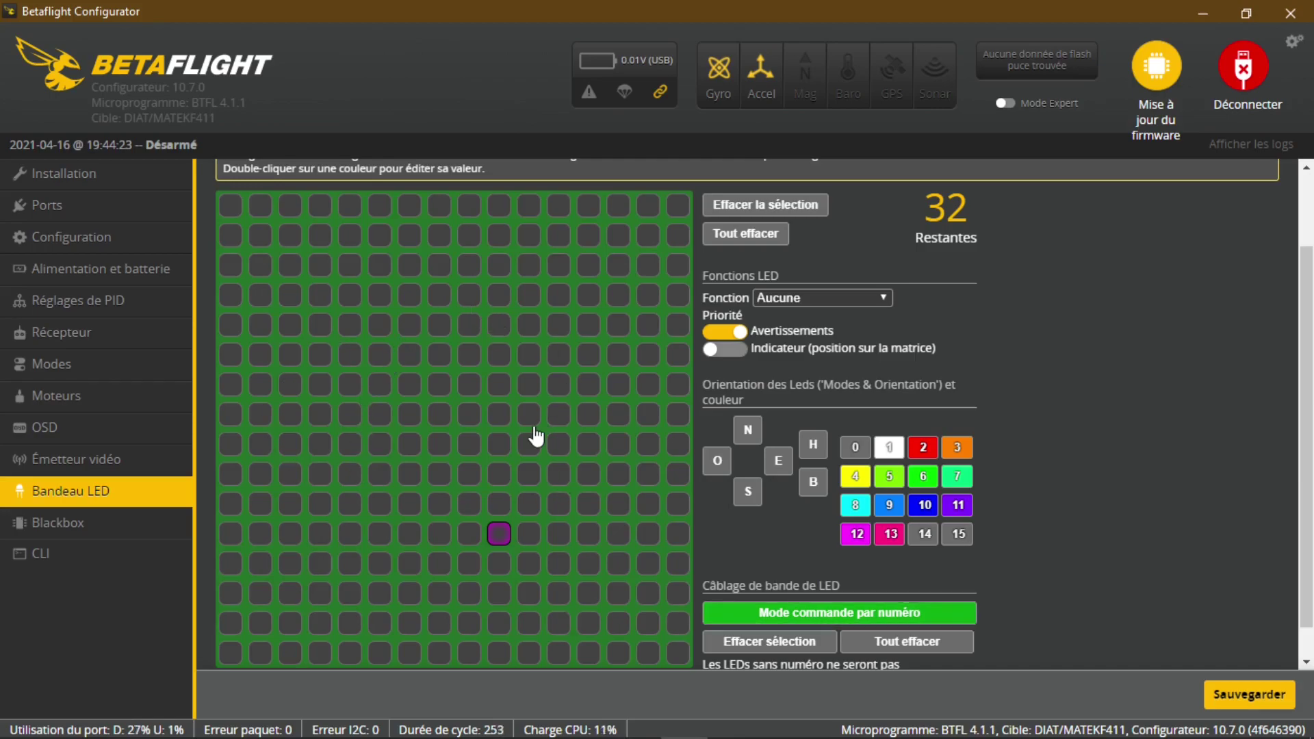
pyautogui.click(347, 450)
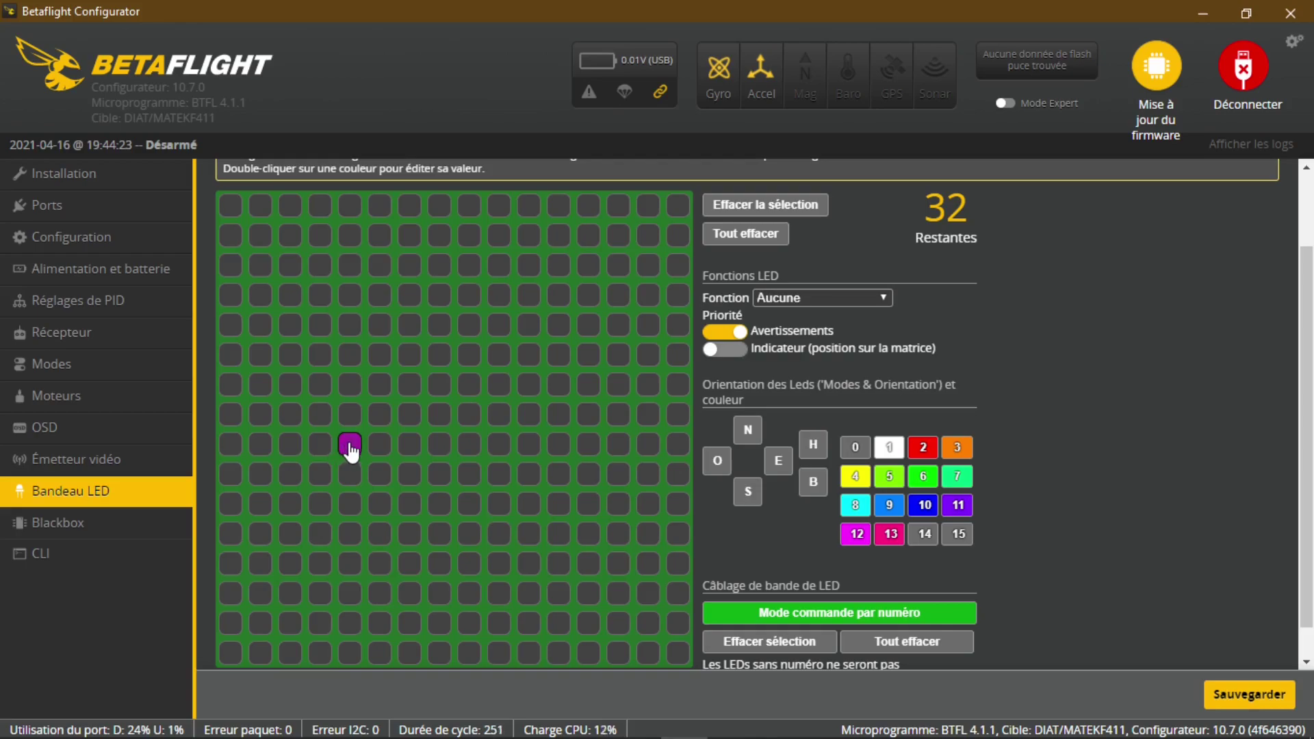
pyautogui.moveTo(350, 444); pyautogui.dragTo(557, 455)
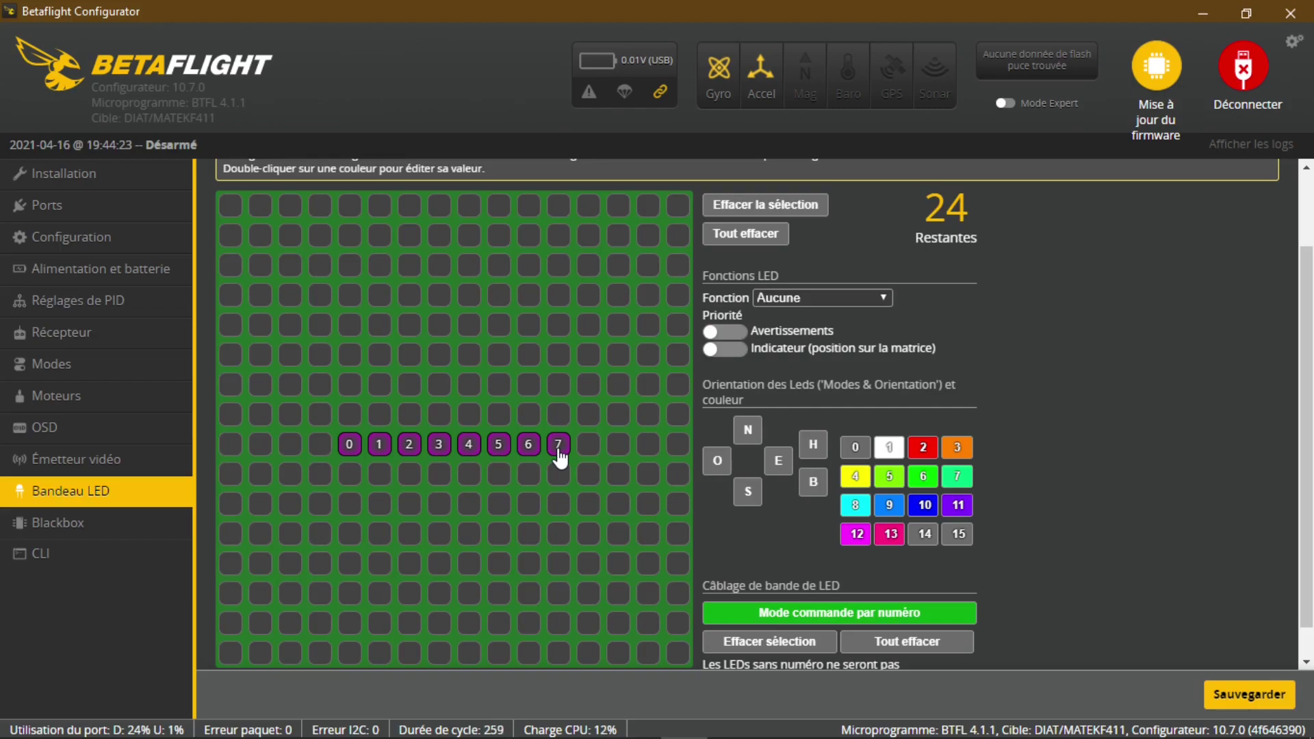
pyautogui.click(955, 621)
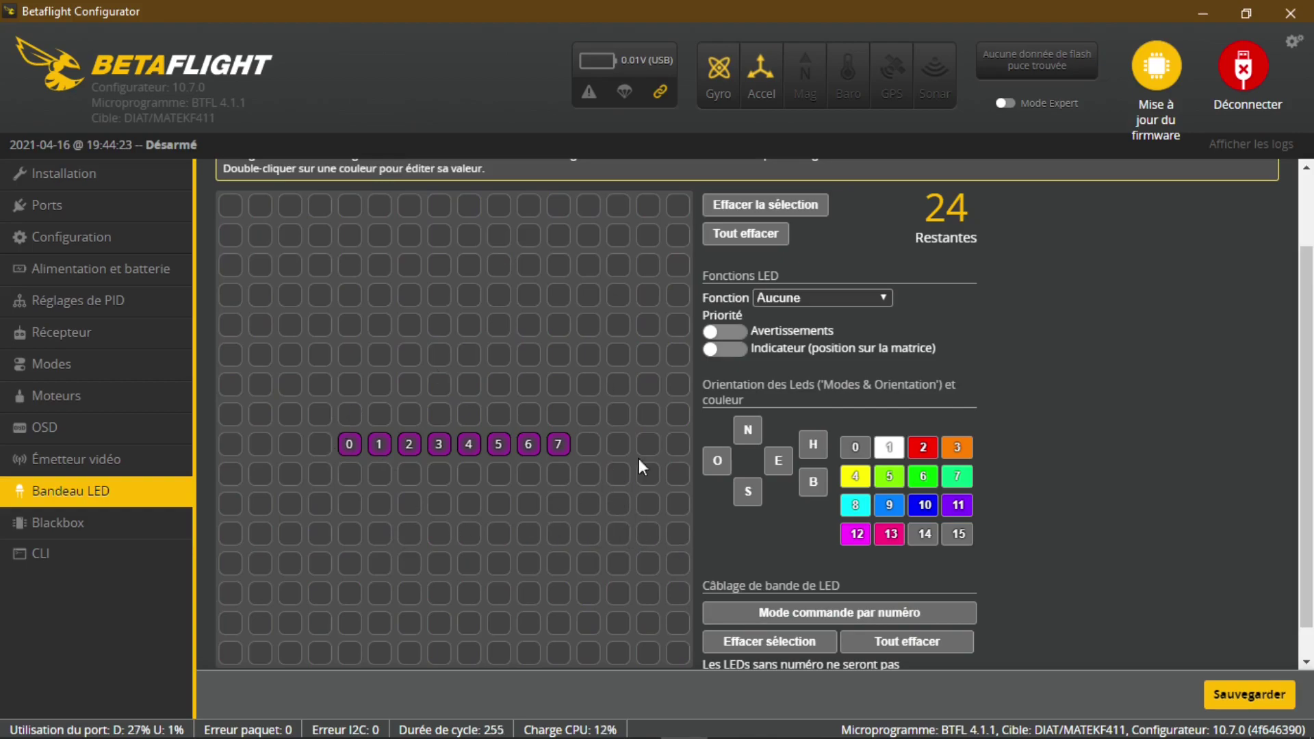
# - Set the function of LEDs 0 to 7 to Couleur and enable Scanner Larson for them
pyautogui.moveTo(346, 448); pyautogui.dragTo(566, 454)
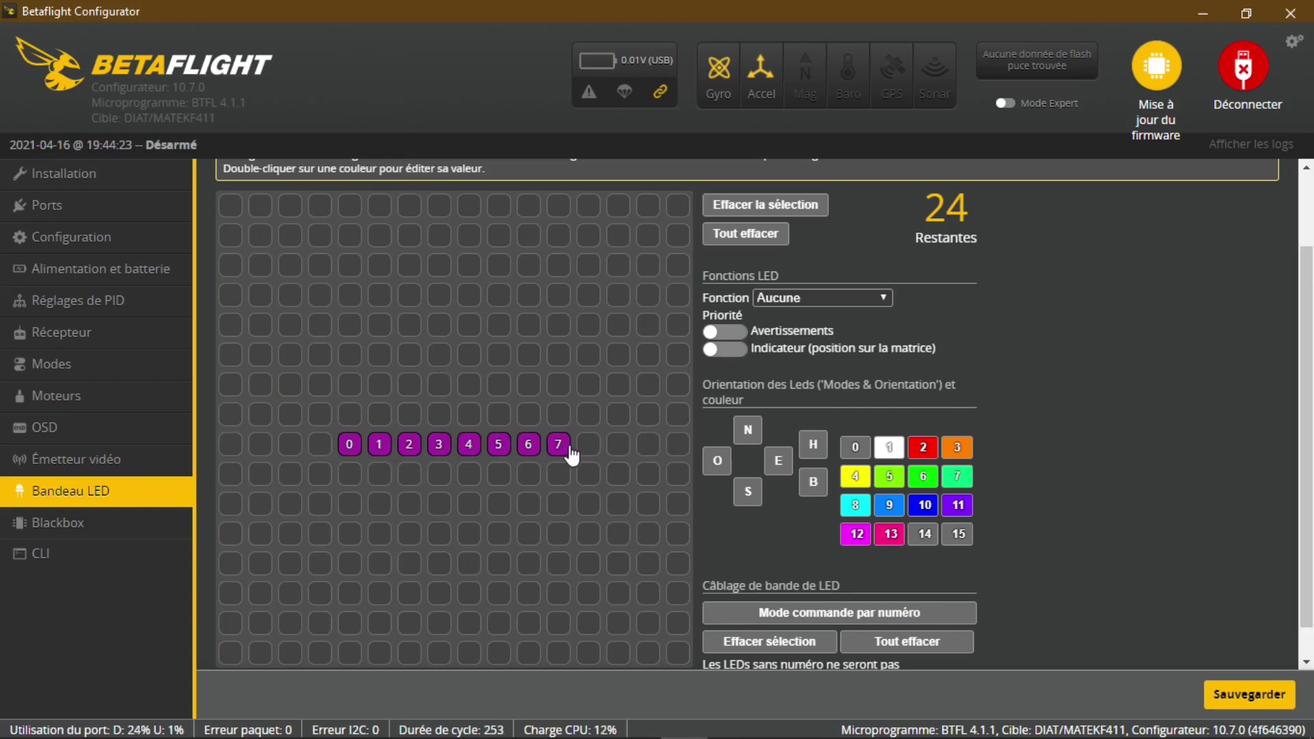
pyautogui.click(831, 298)
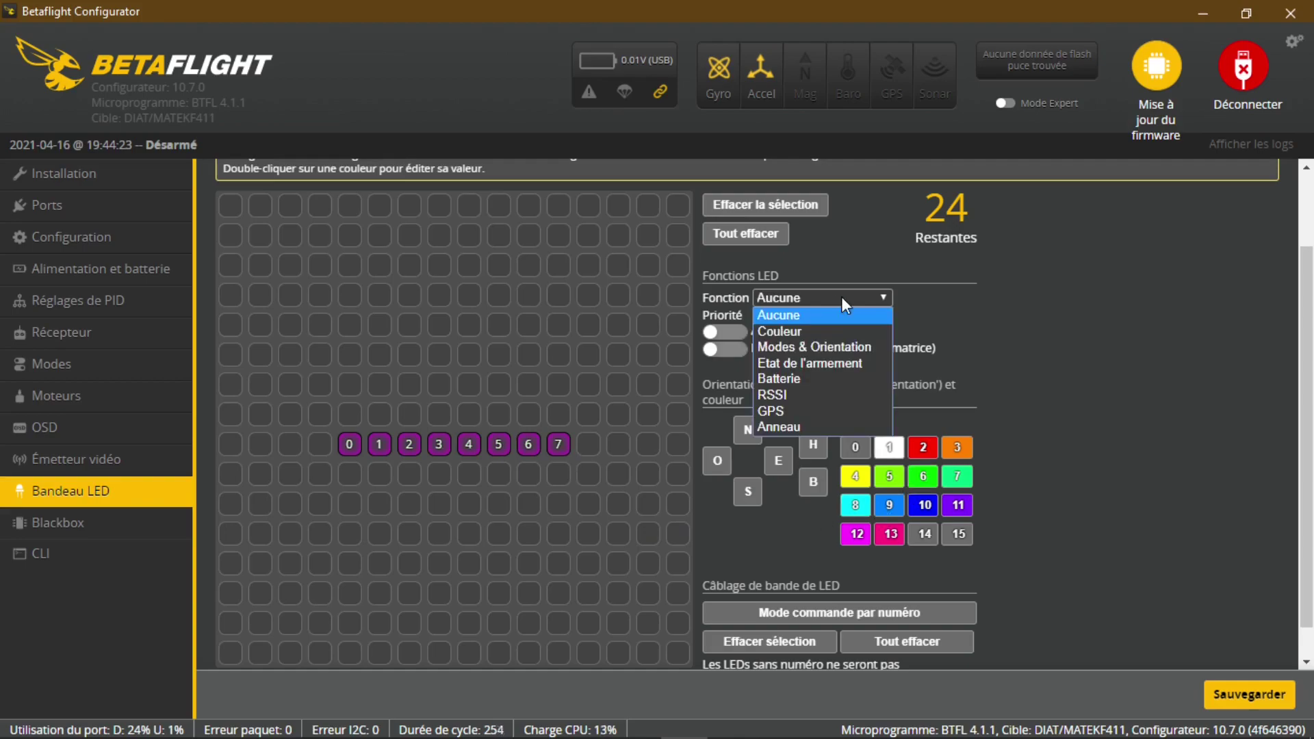
pyautogui.click(828, 331)
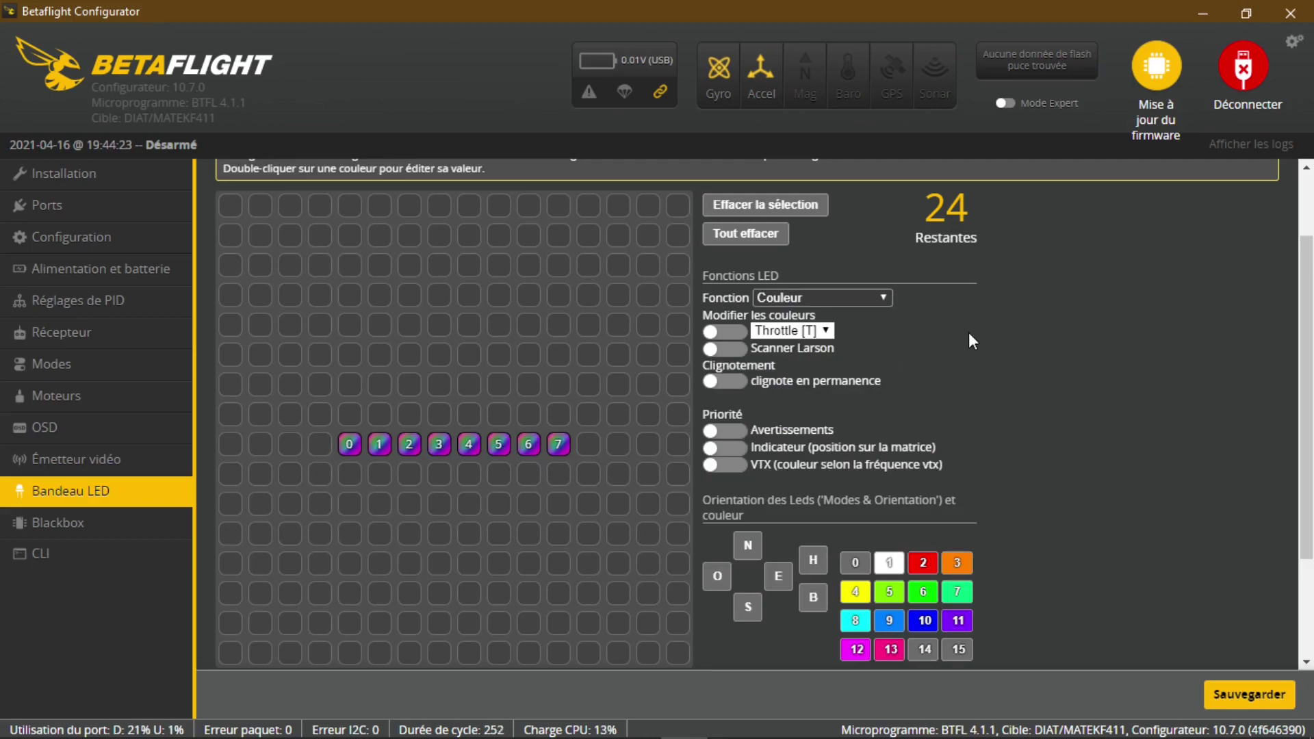
pyautogui.click(731, 357)
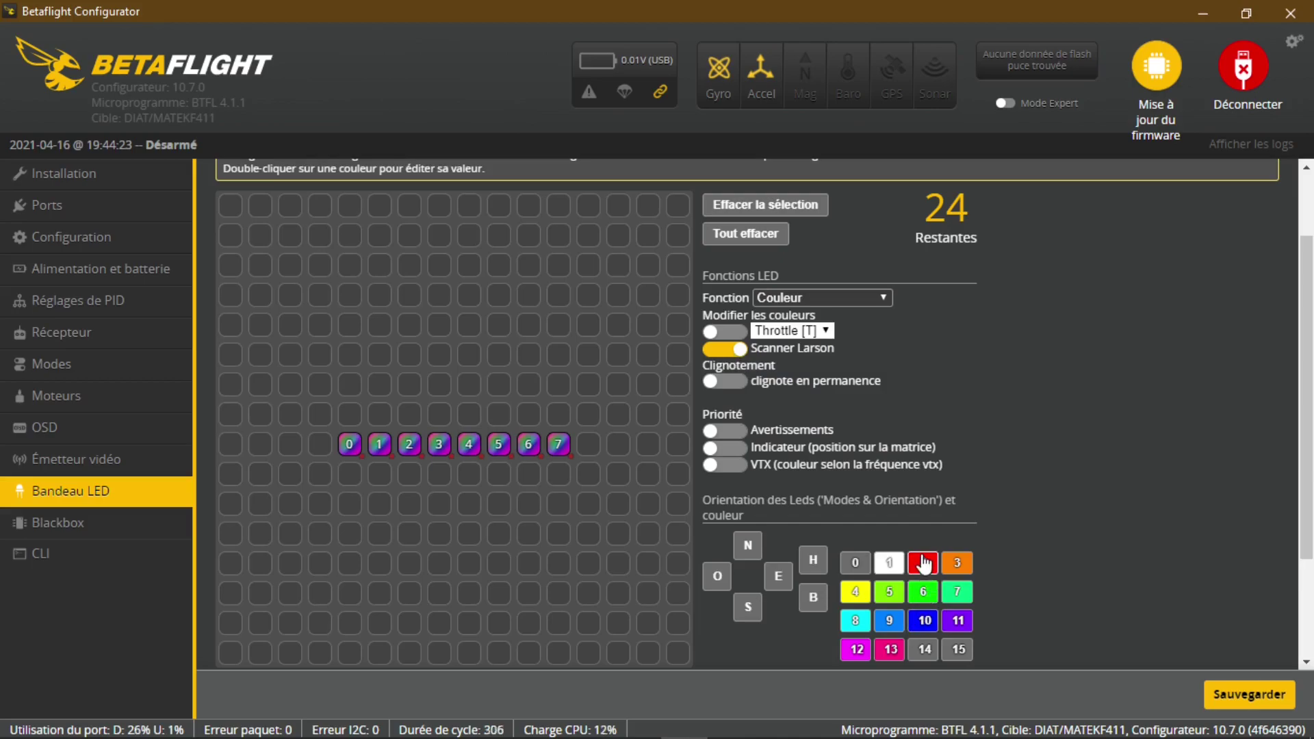
# - Assign red (colour 2) to LEDs 0 to 7, save the LED strip configuration and deselect the LEDs
pyautogui.click(923, 564)
pyautogui.scroll(-2, 1115, 520)
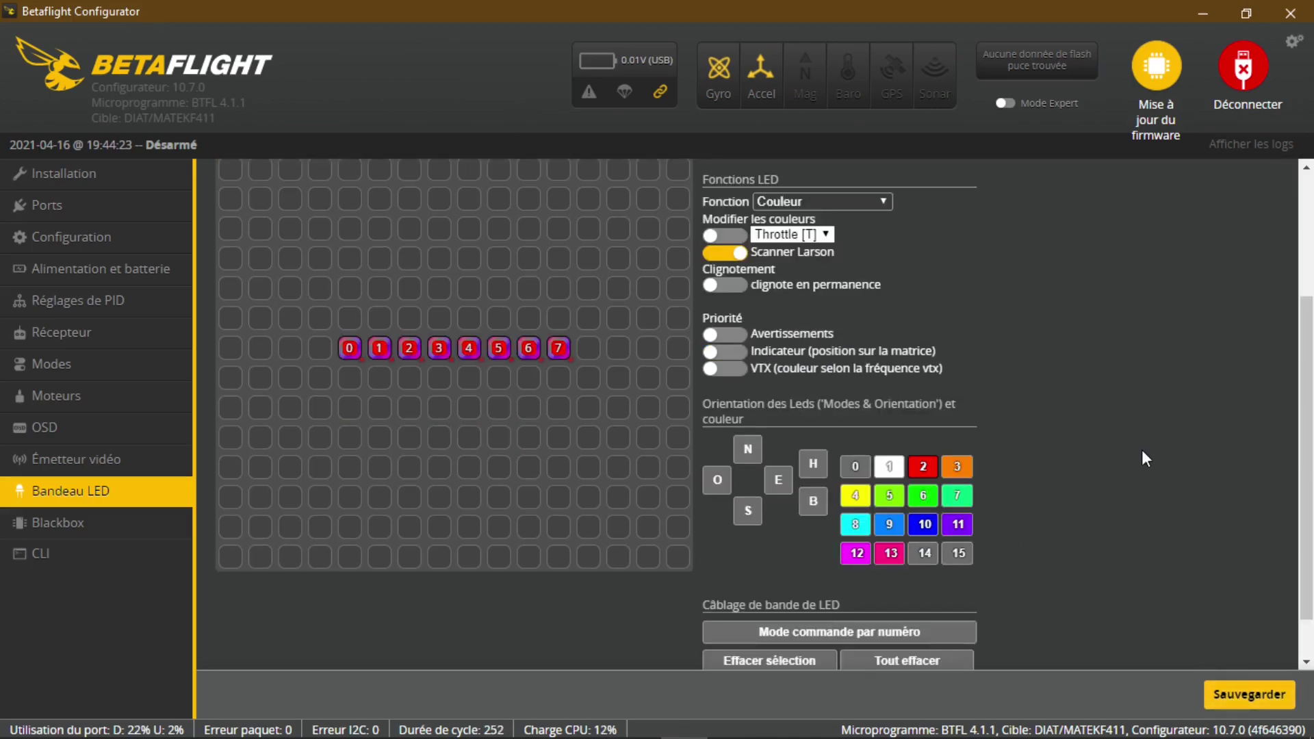
pyautogui.scroll(-1, 1090, 445)
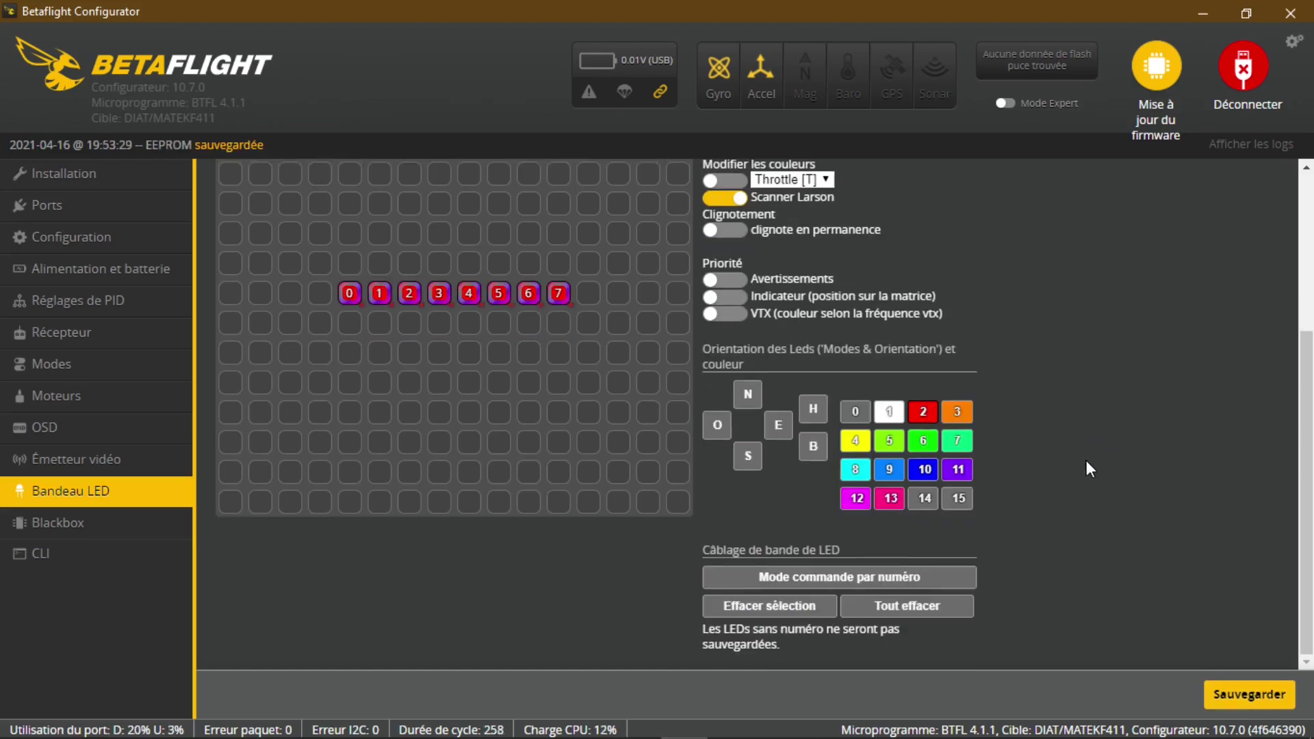
pyautogui.scroll(1, 1087, 462)
pyautogui.scroll(-1, 1086, 462)
pyautogui.click(559, 442)
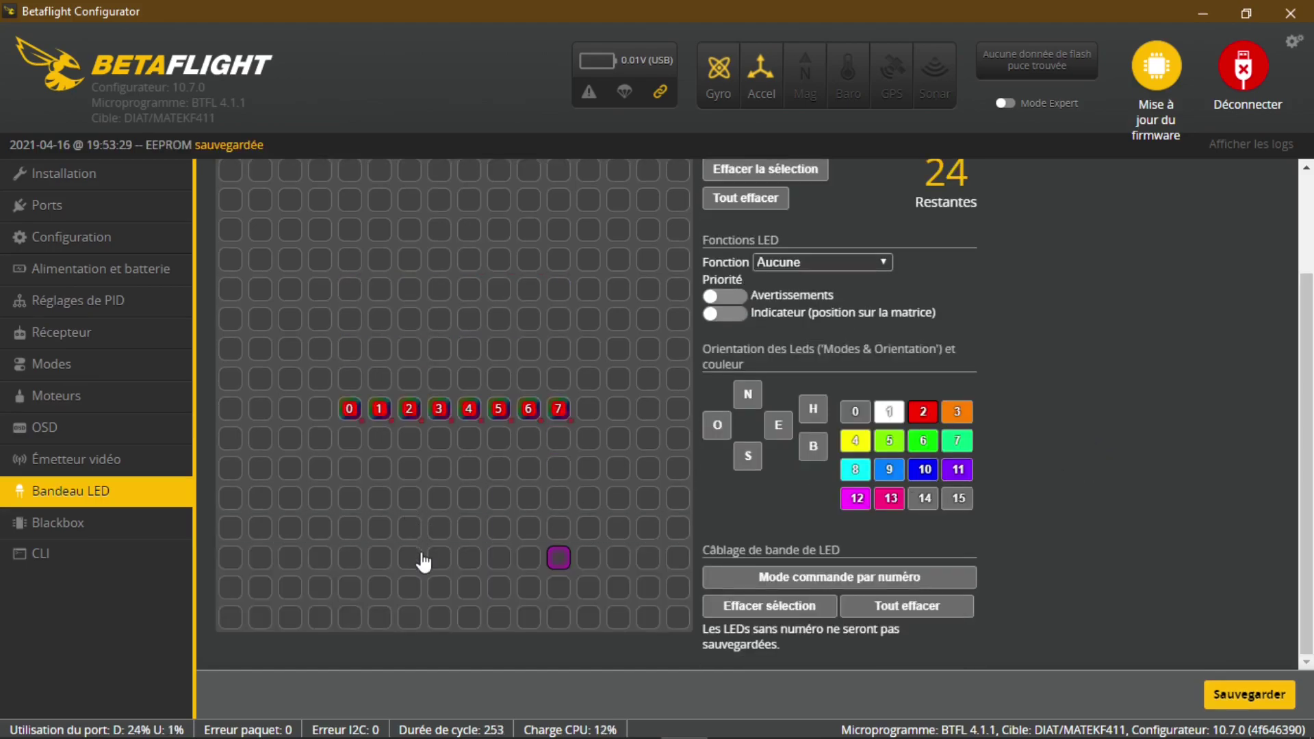
pyautogui.scroll(1, 496, 514)
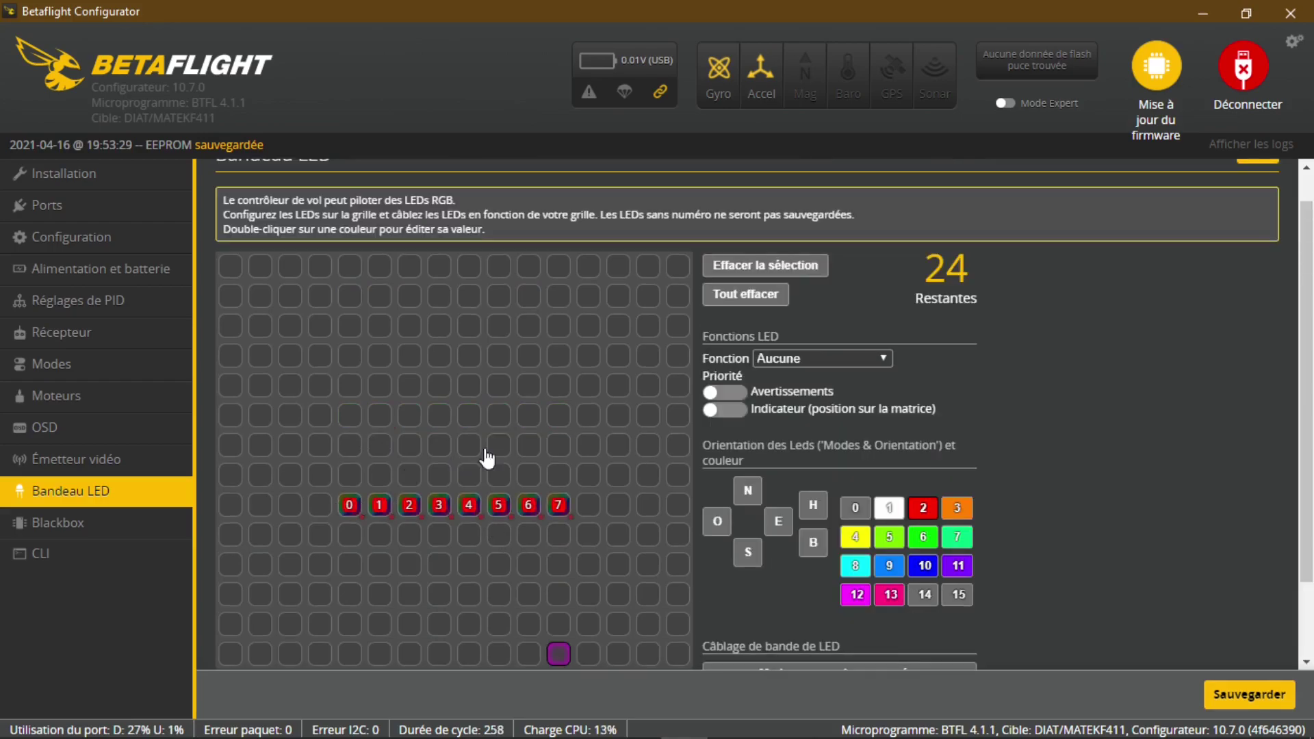